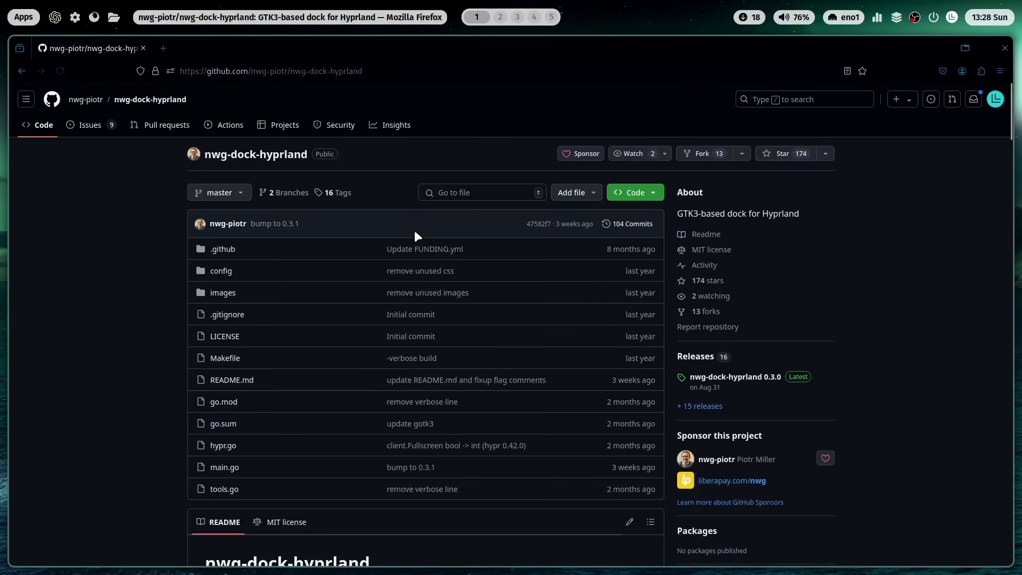
Open the nwg-piotr/nwg-dock-hyprland GitHub repository from the search results.
scroll(416, 234, down, 10)
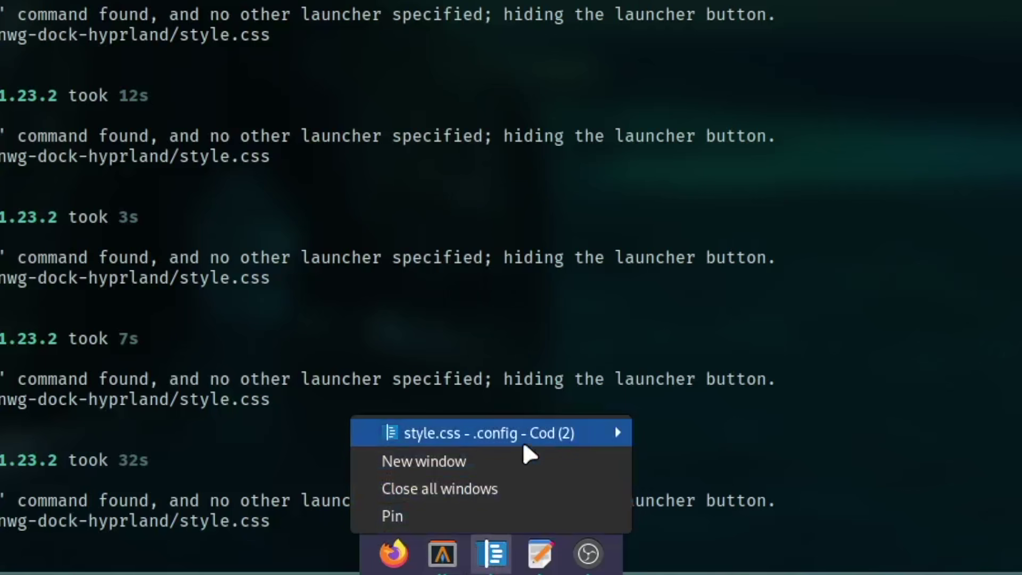
mouse_move(527, 434)
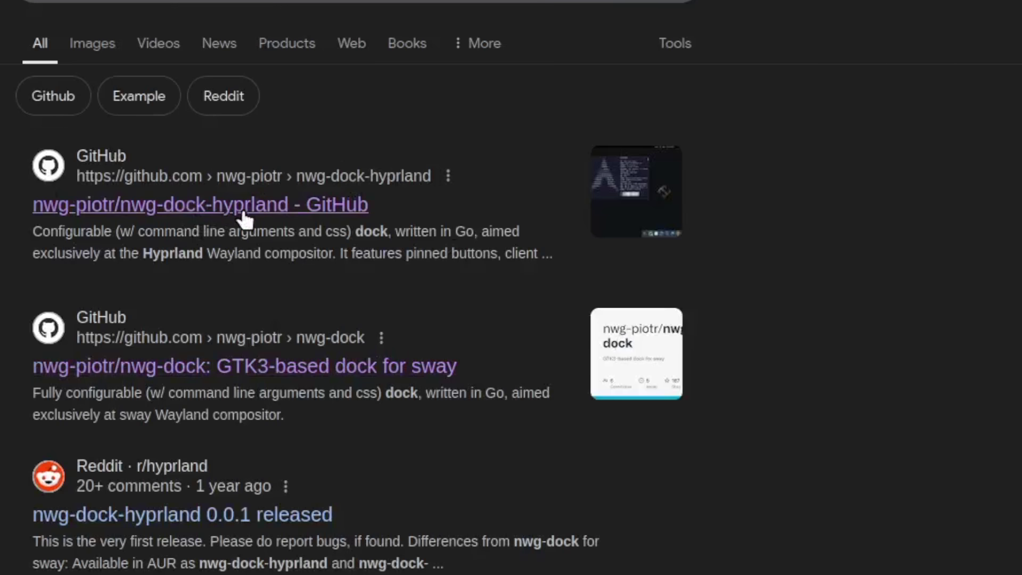
click(245, 211)
Scroll the README down to the command-line options list and Styling section.
scroll(420, 225, down, 4)
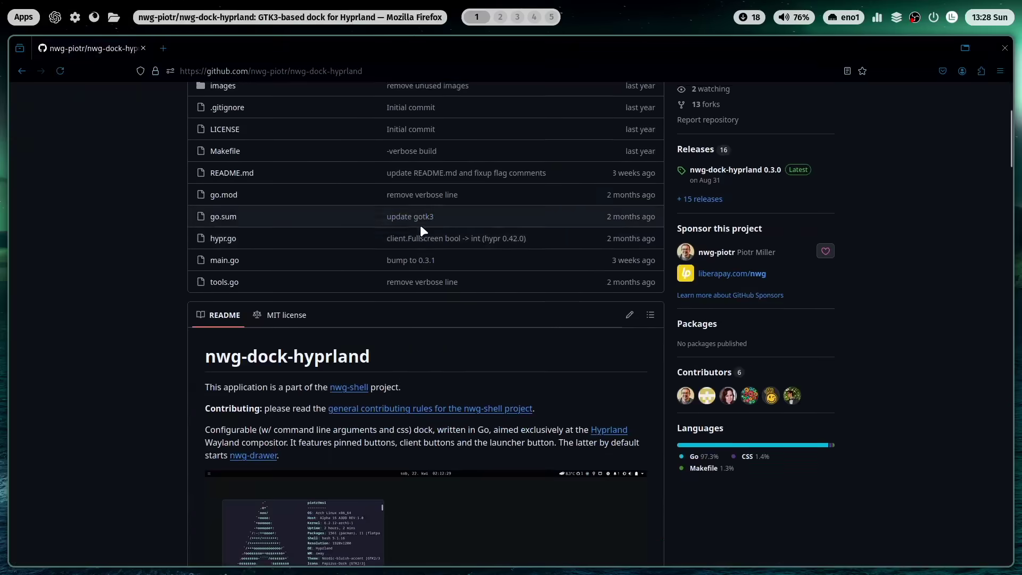
scroll(420, 227, down, 7)
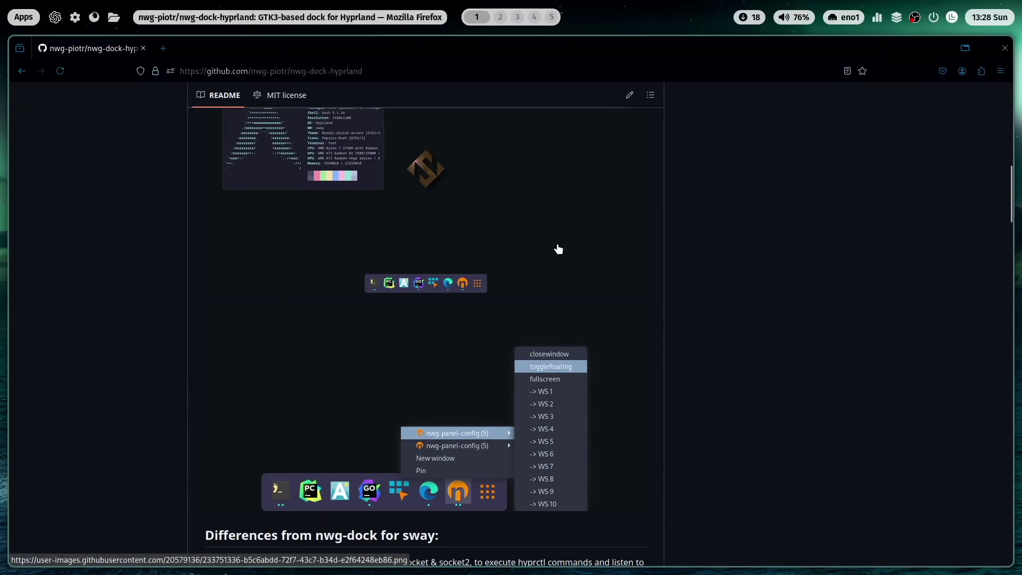
scroll(558, 249, down, 6)
scroll(539, 248, down, 12)
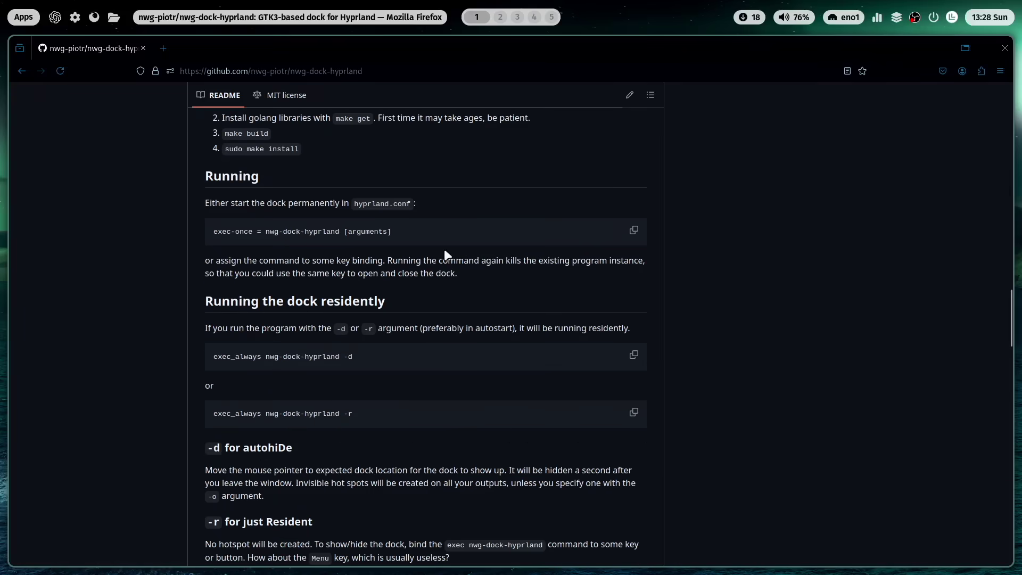
scroll(476, 238, up, 2)
scroll(477, 244, down, 7)
scroll(478, 248, down, 5)
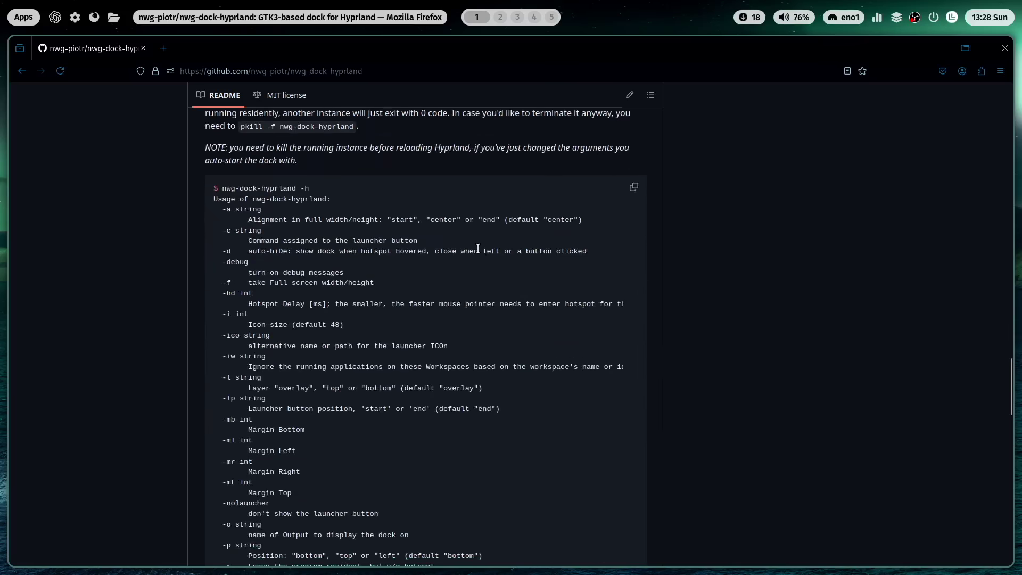
scroll(477, 249, down, 10)
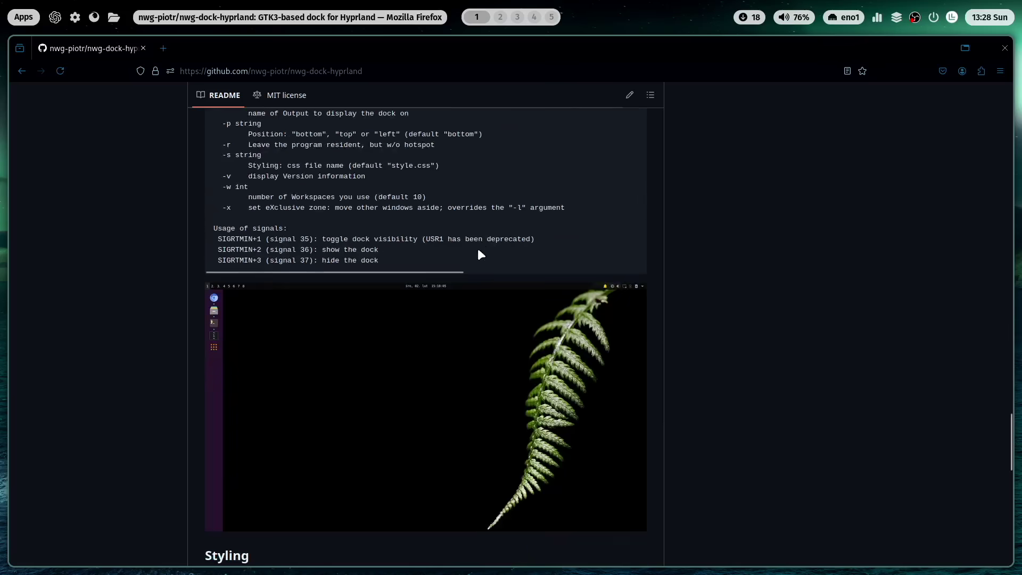
Search Google for 'arch nwg-dock-hyprland' and open the archlinux.org package page for 0.3.0-1.
key(alt+Left)
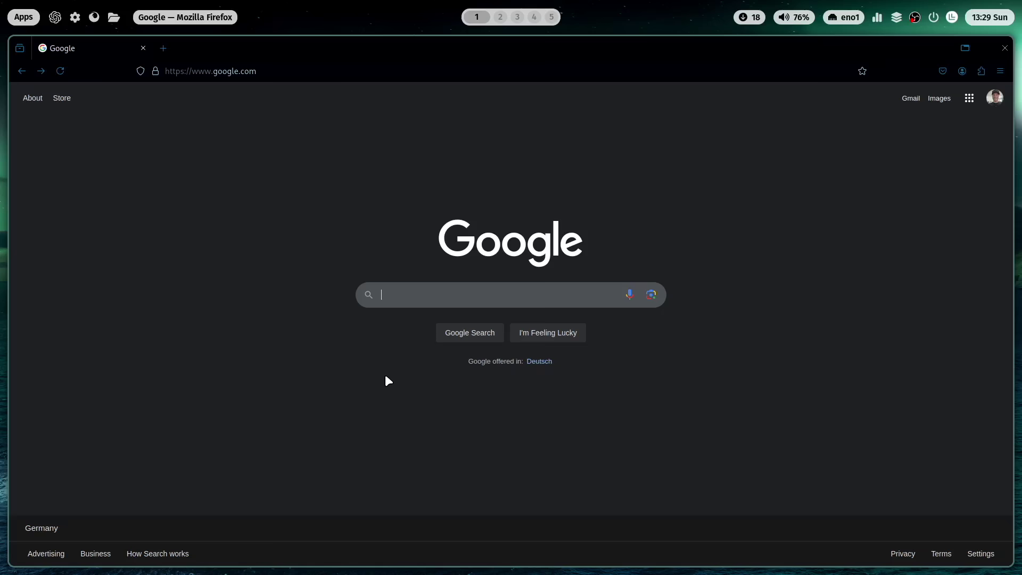
text(arch)
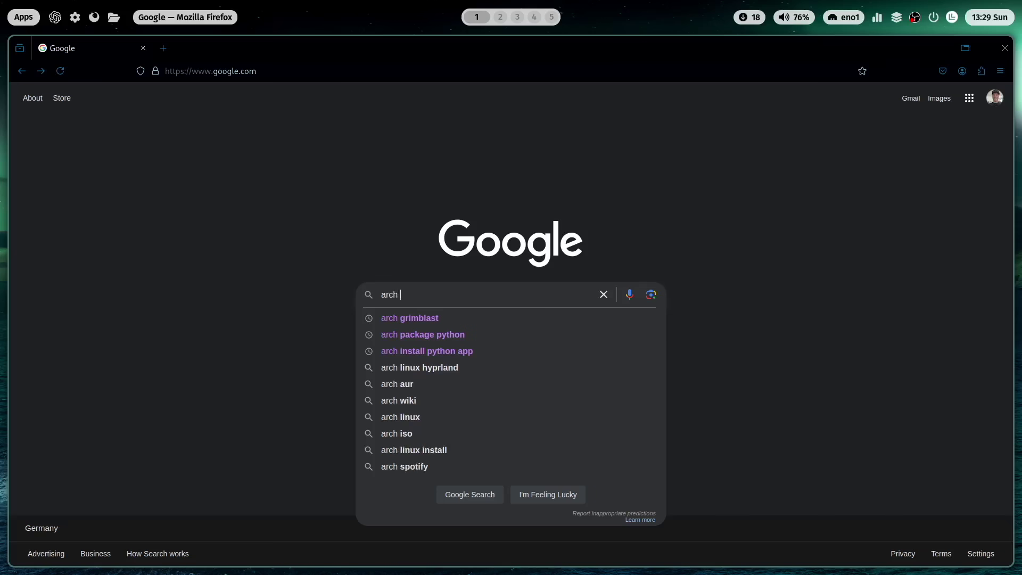
text( nw)
key(Down)
key(Down)
key(Down)
key(Return)
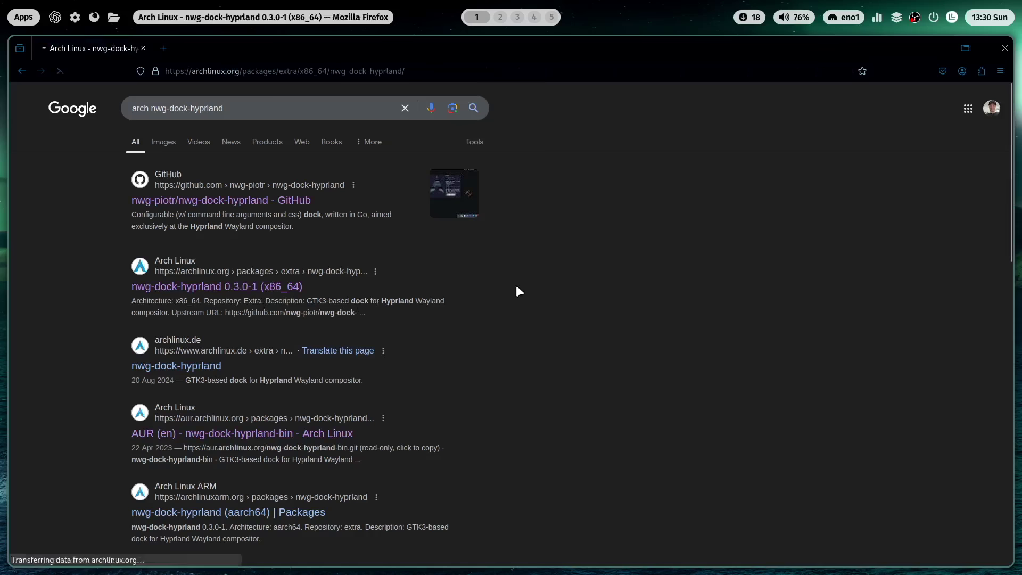
click(246, 288)
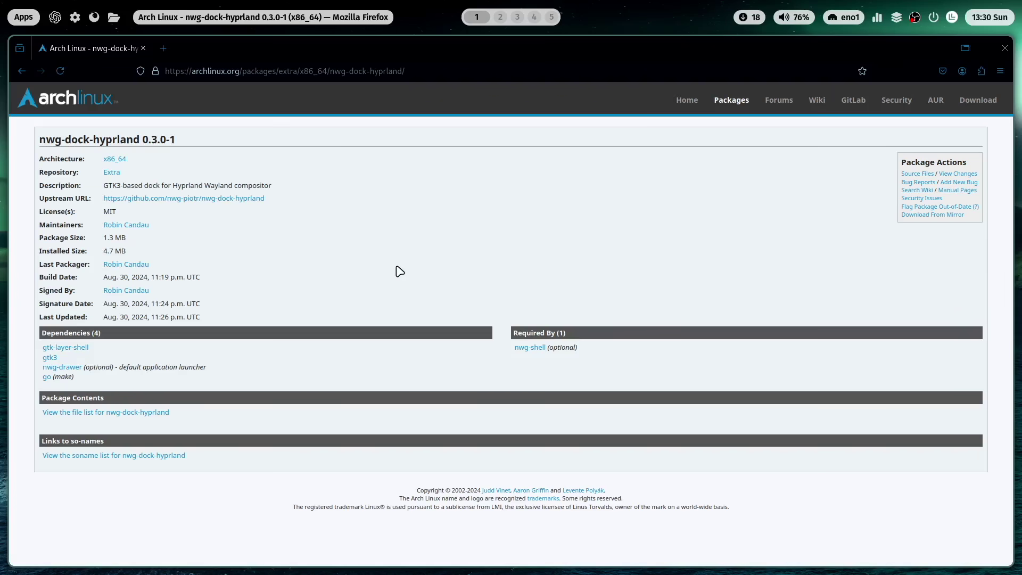
Run sudo pacman -S nwg-dock-hyprland in a new terminal, entering the password and confirming.
key(super+Return)
text(sudo pacman -S nwg-dock-hyprland)
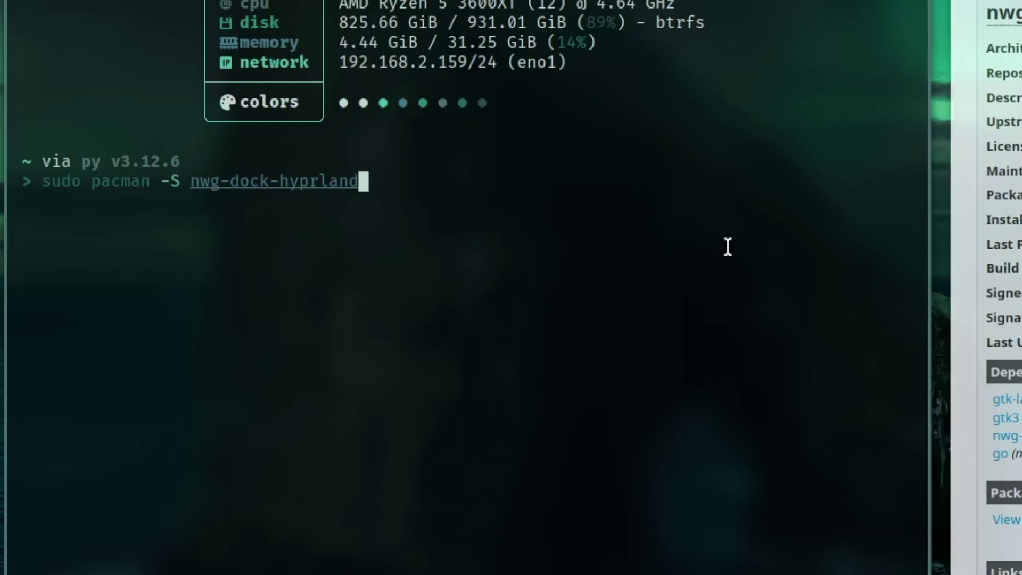
key(Return)
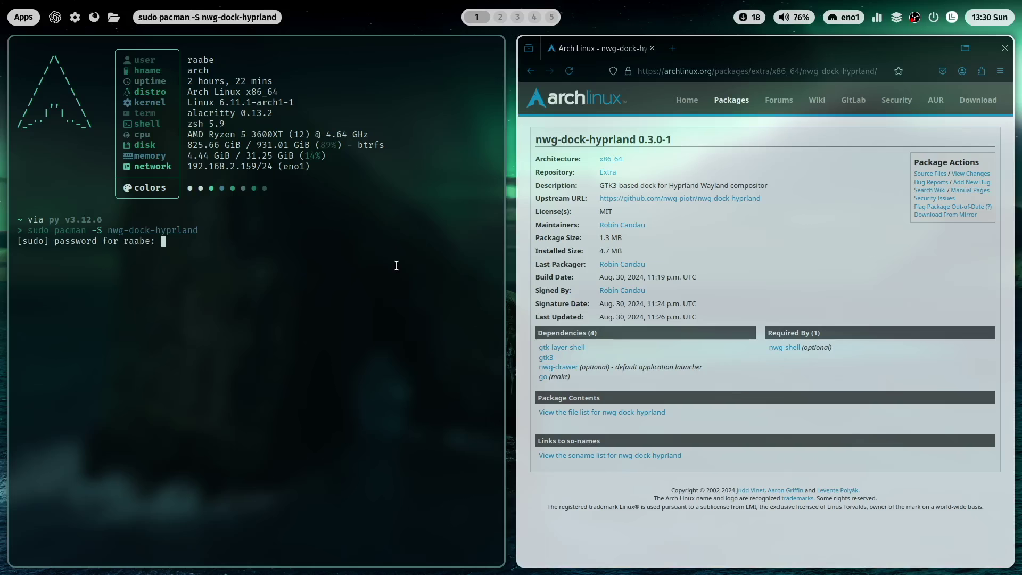
key(Return)
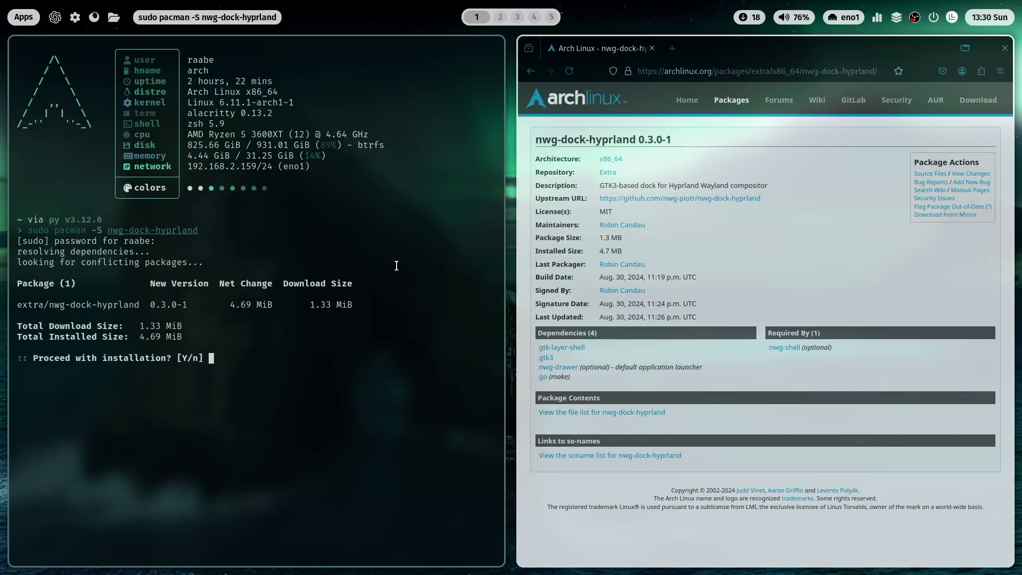
key(Return)
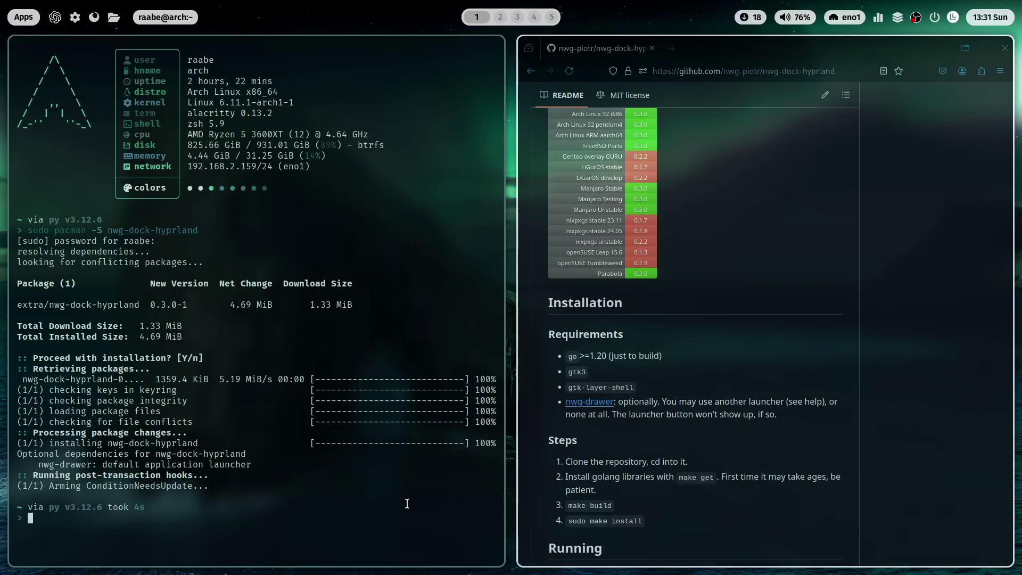
Run nwg-dock-hyprland, try its terminal icon, and switch to workspace 2 and back to 1.
text(nwg-d)
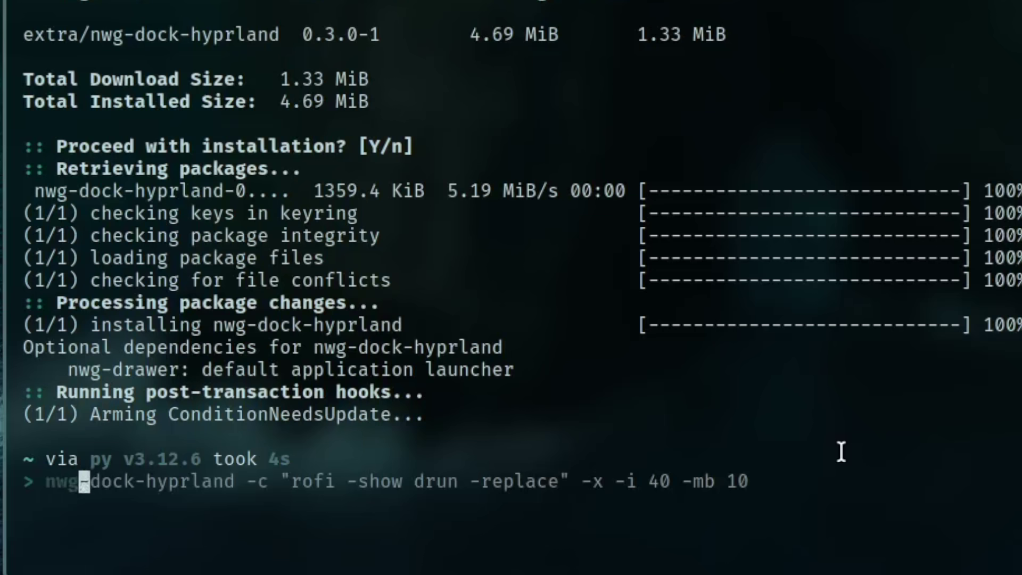
text(ock-hyprlan)
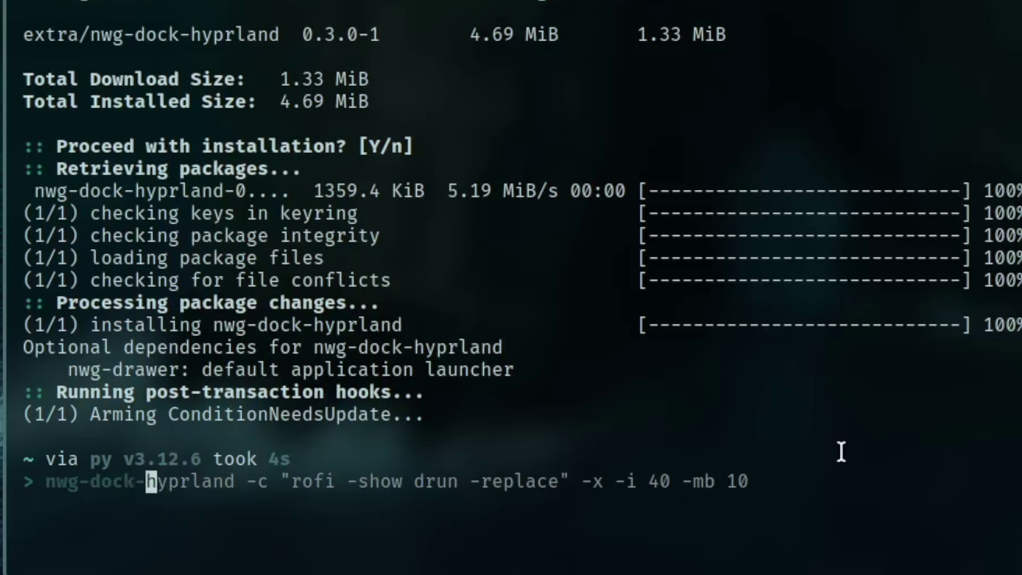
text(d)
key(Return)
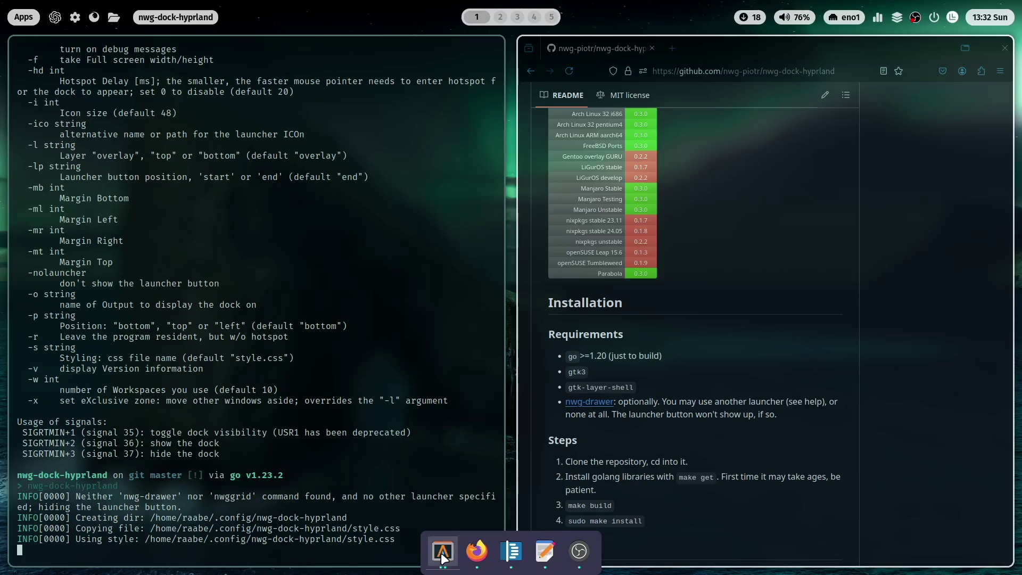
click(442, 554)
click(308, 339)
click(500, 18)
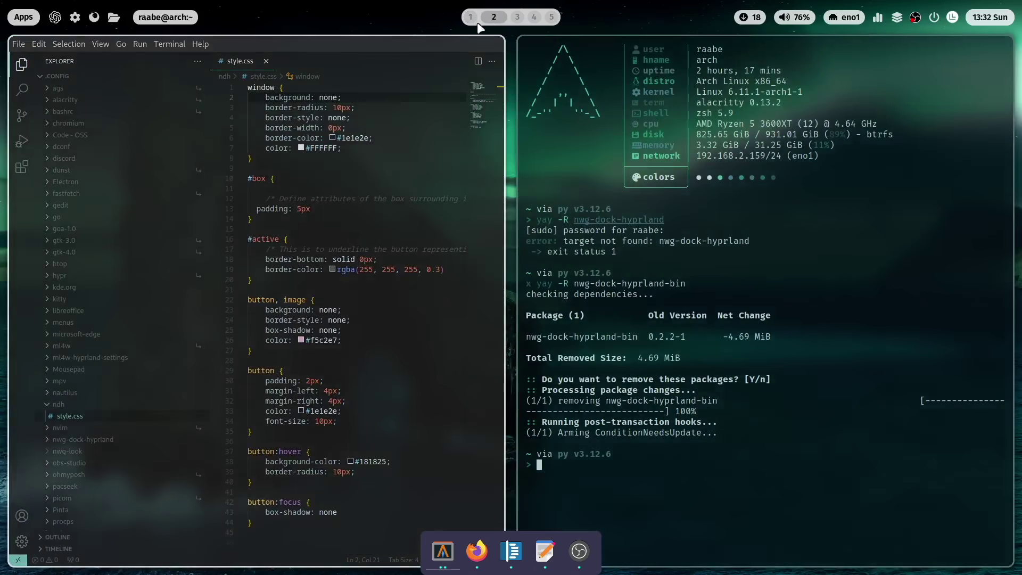
click(471, 17)
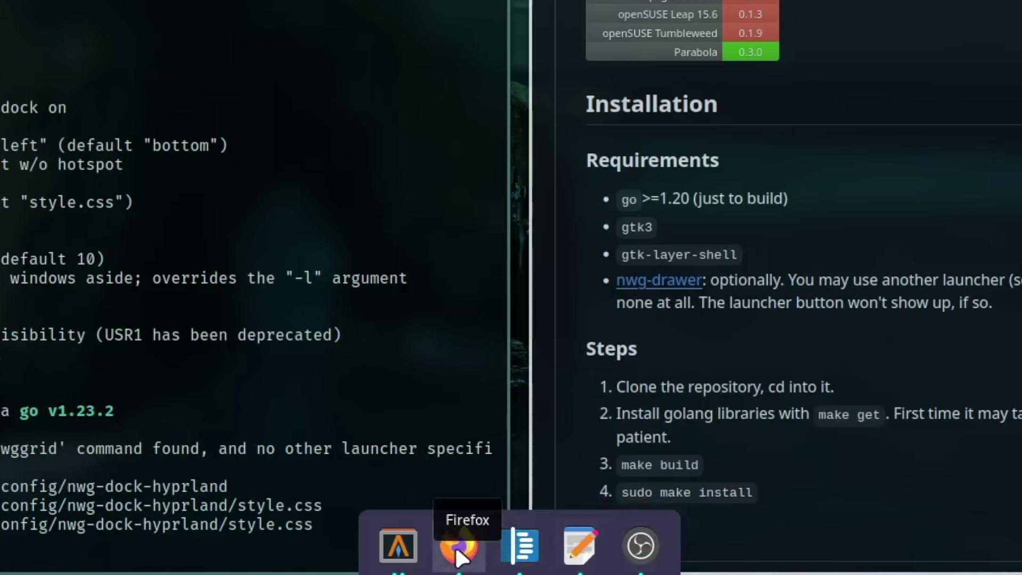
Pin Firefox to the dock, restart nwg-dock-hyprland, and launch Firefox from its pinned icon.
right_click(478, 556)
click(407, 503)
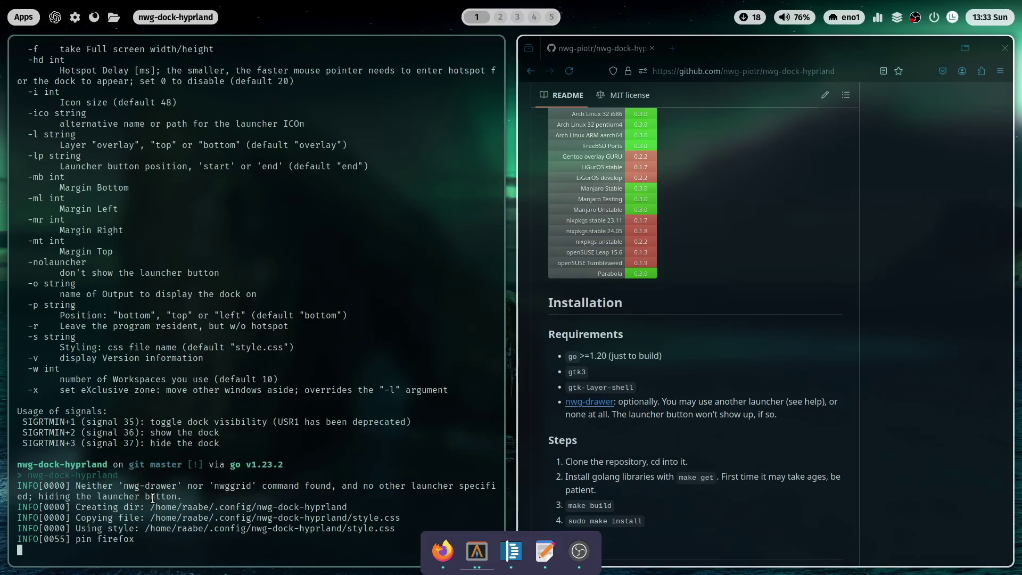
key(ctrl+c)
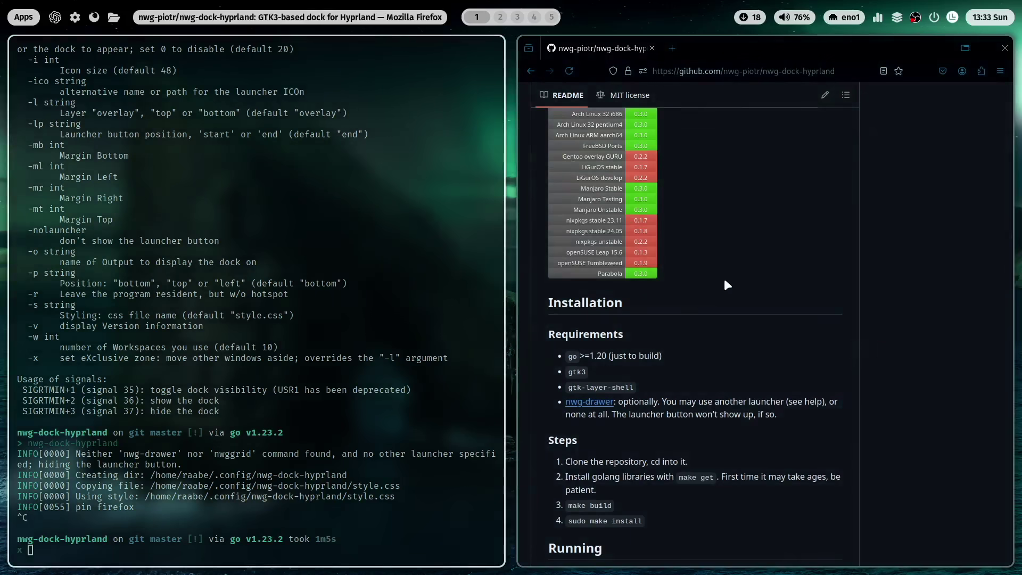
key(super+q)
key(Up)
key(Return)
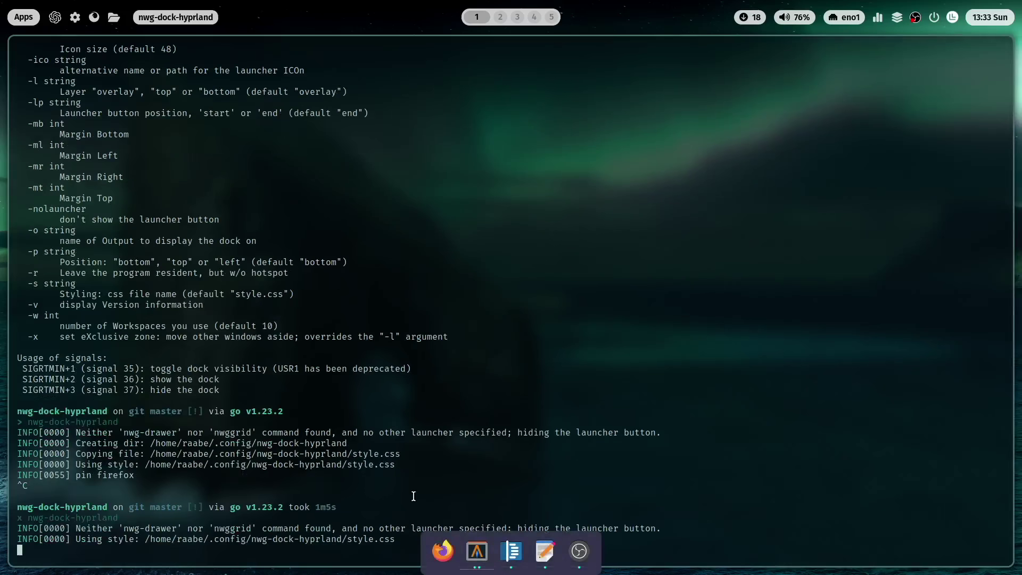
click(447, 556)
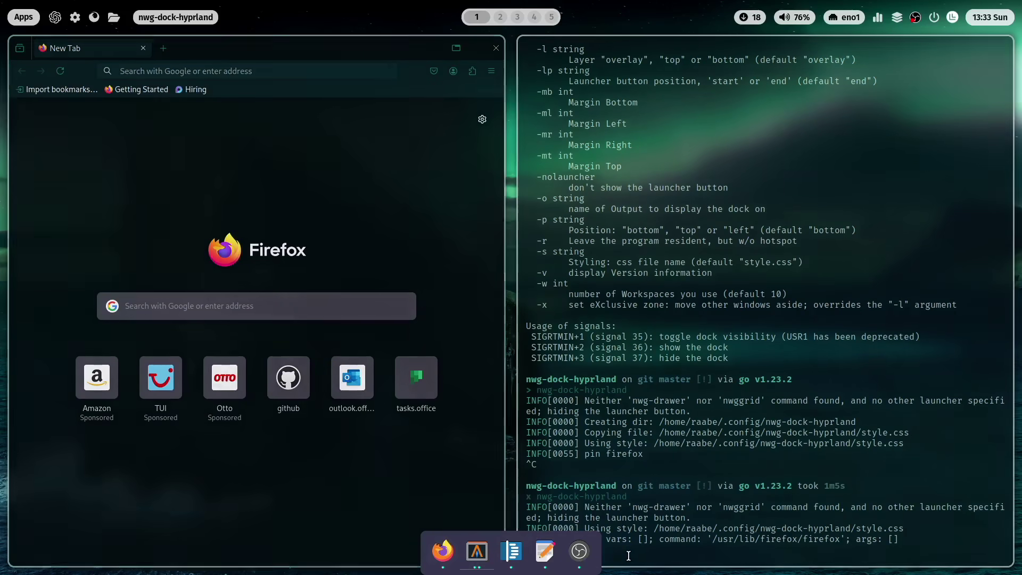
Close Firefox and run the dock with -p left on the left edge, then stop it.
scroll(765, 299, up, 9)
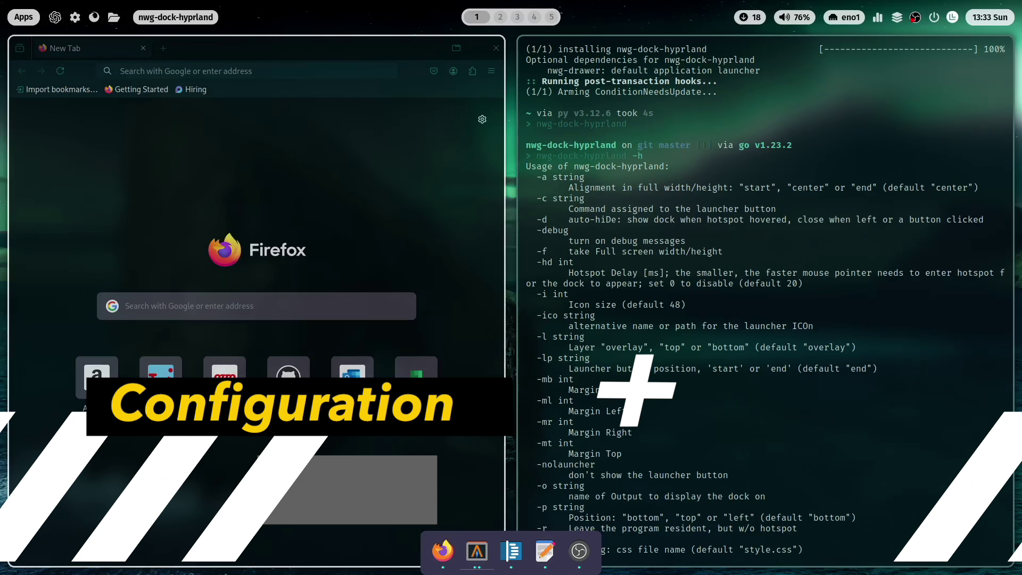
key(super+q)
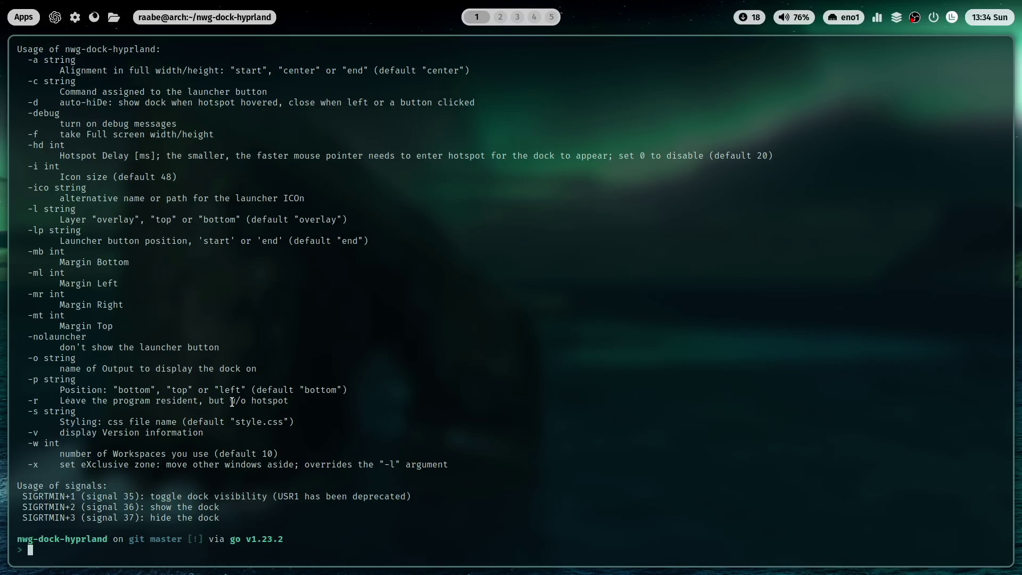
key(Up)
key(Left)
key(Delete)
text(p left)
key(Return)
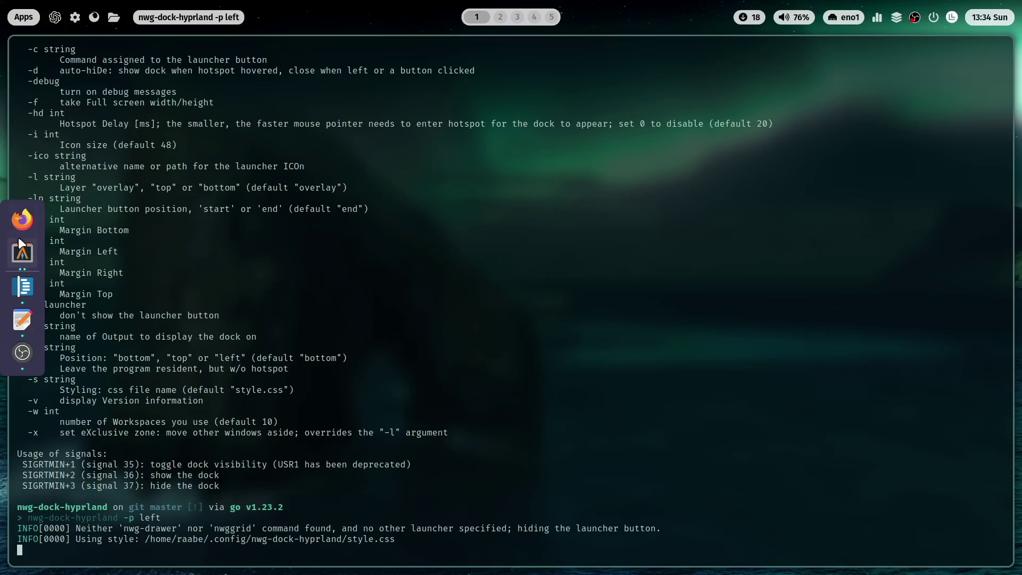
key(ctrl+c)
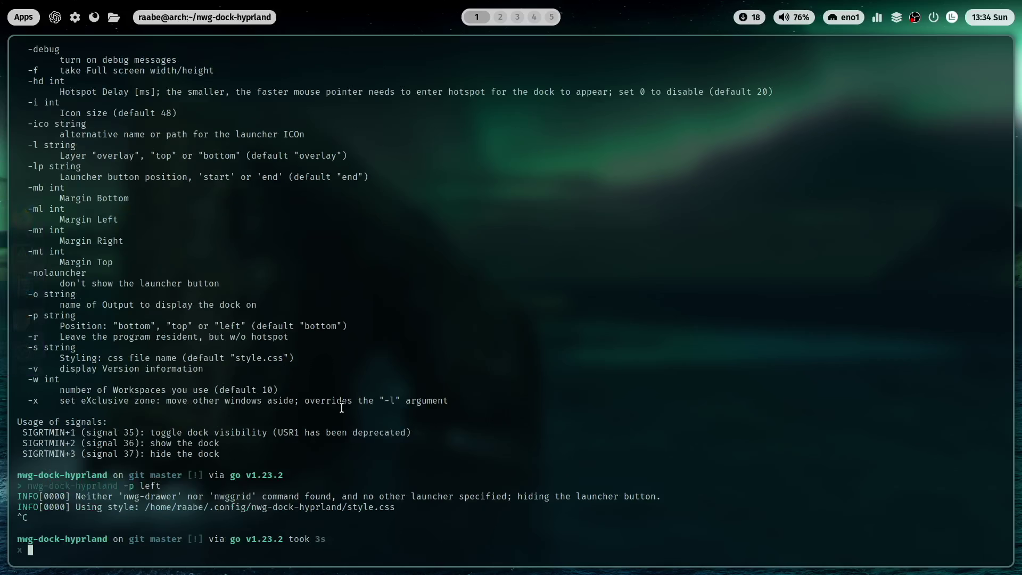
Rerun the dock with -p top along the top edge, then stop it.
key(Up)
key(Left)
key(Left)
key(Left)
key(Left)
key(ctrl+k)
text(top)
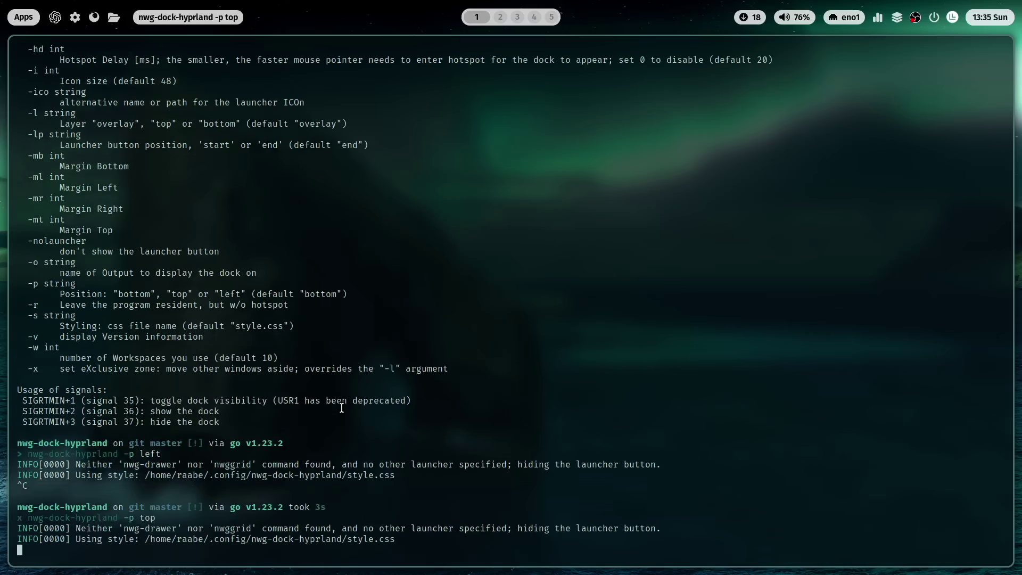
key(Return)
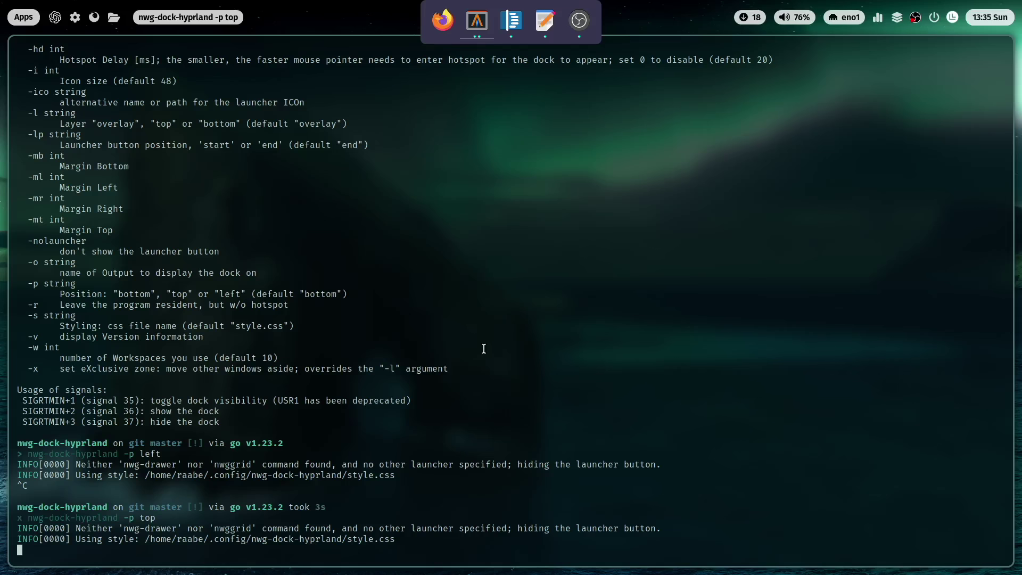
key(ctrl+c)
Run the dock without a position option at the default bottom, then stop it.
key(Up)
key(Left)
key(Left)
key(Left)
key(Left)
key(Left)
key(Left)
key(Left)
key(Delete)
key(Delete)
key(Delete)
key(Delete)
key(Delete)
key(Delete)
key(Delete)
key(Return)
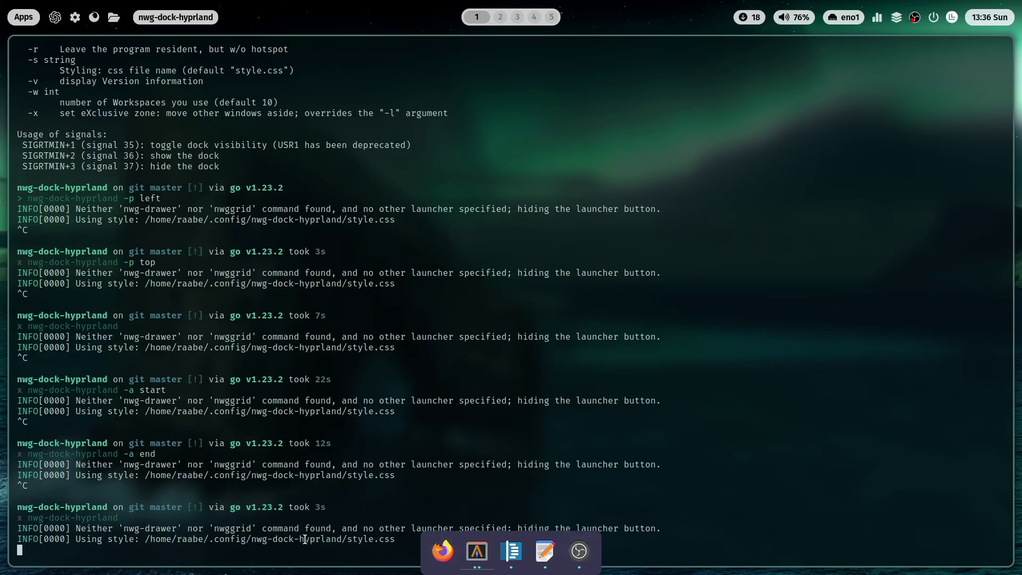
key(ctrl+c)
key(Up)
Run nwg-dock-hyprland -i 32 to try 32-pixel icons, then stop it.
text(-i)
scroll(213, 245, up, 12)
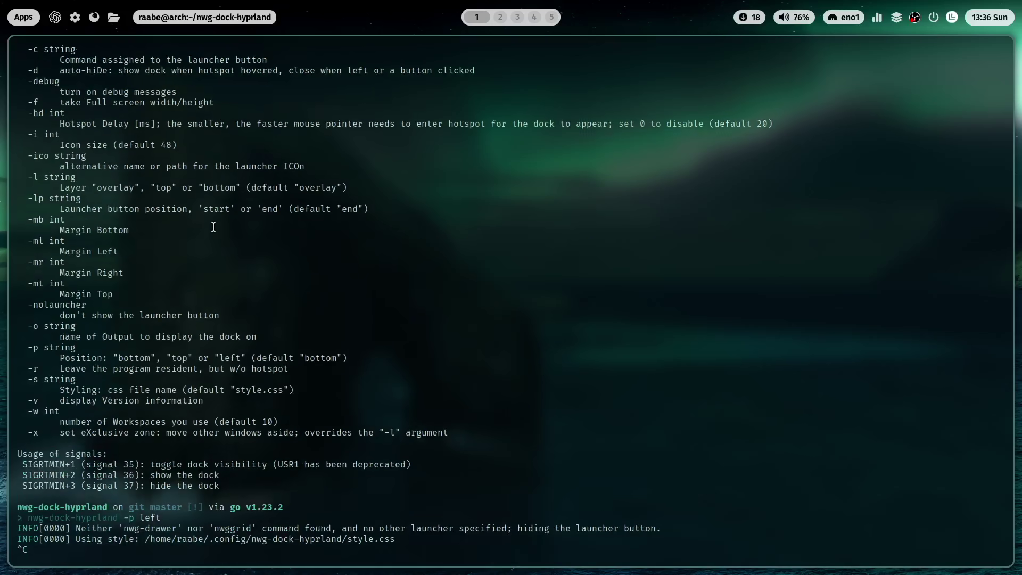
scroll(337, 402, down, 12)
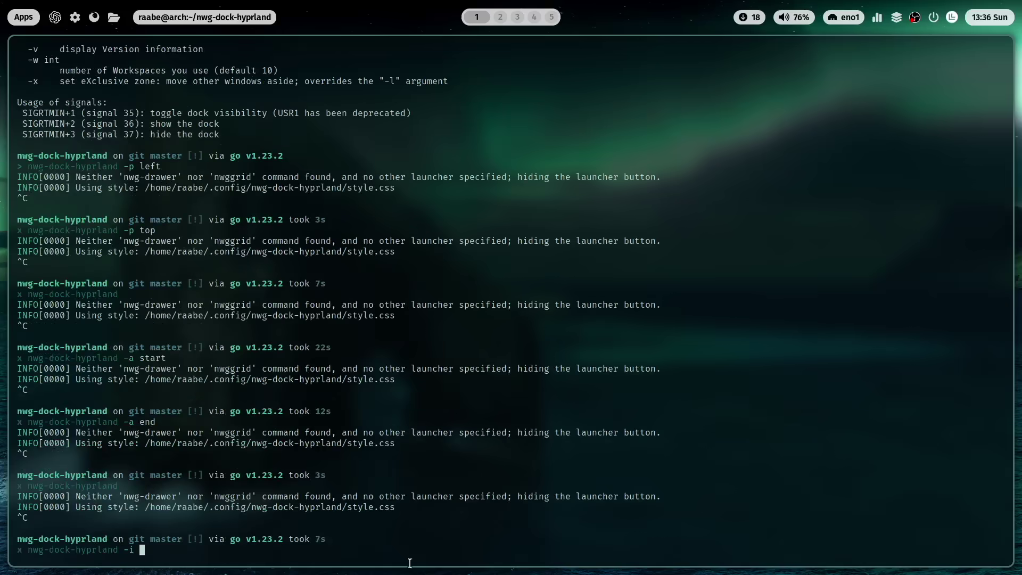
text(32)
key(Return)
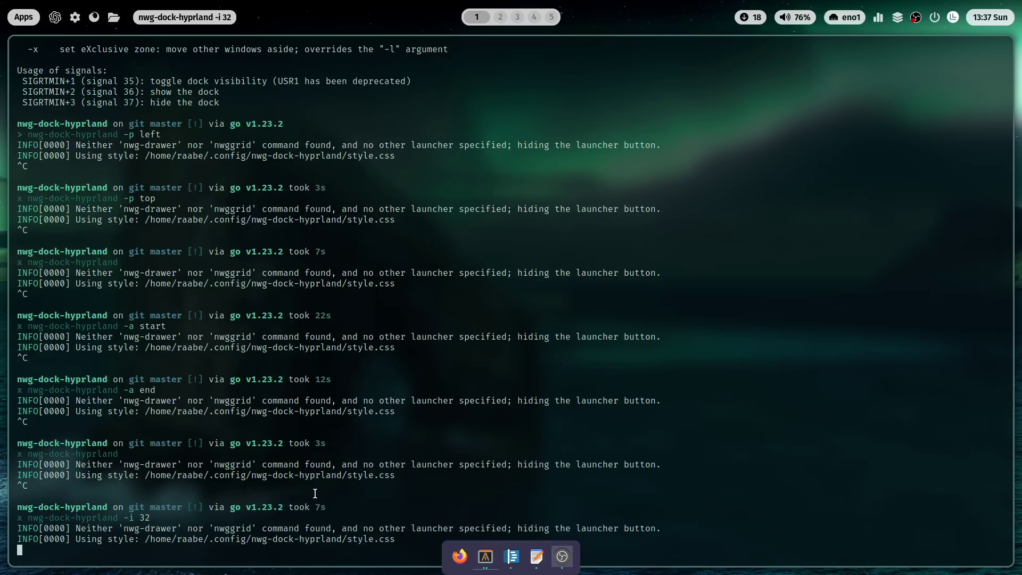
key(ctrl+c)
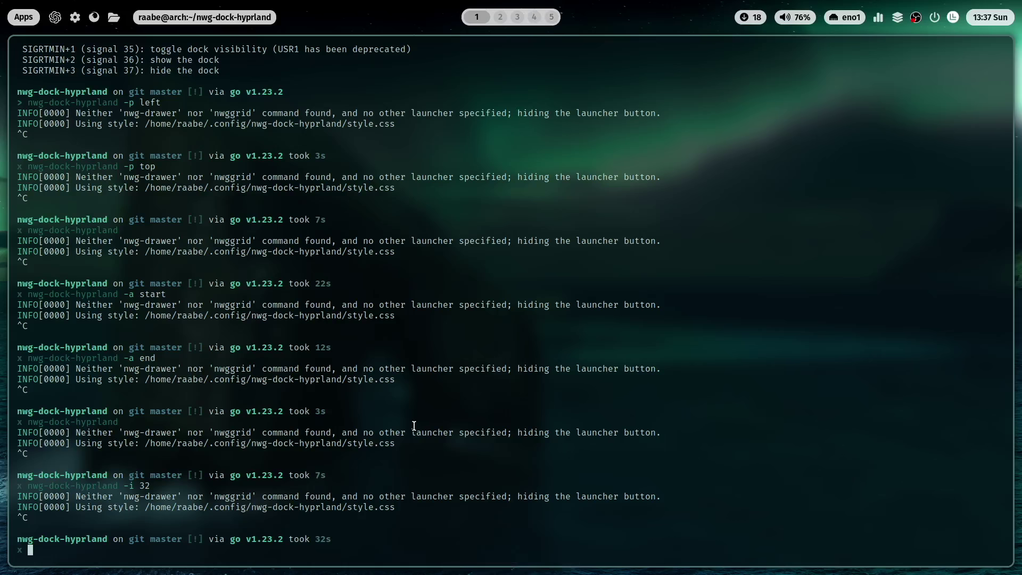
Recall the dock command and append -w 5 for five workspaces.
key(Up)
scroll(128, 259, up, 5)
scroll(128, 259, up, 2)
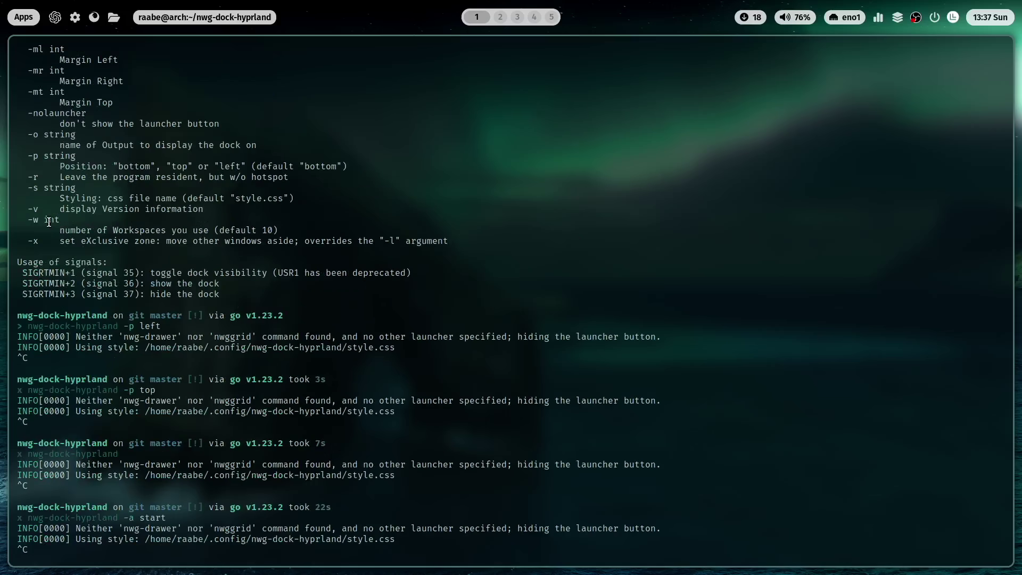
text(-dock-hyprland -i 32 -w 5)
Run the dock with -i 32 -w 5, view the Code - OSS window menu, then stop it.
key(Return)
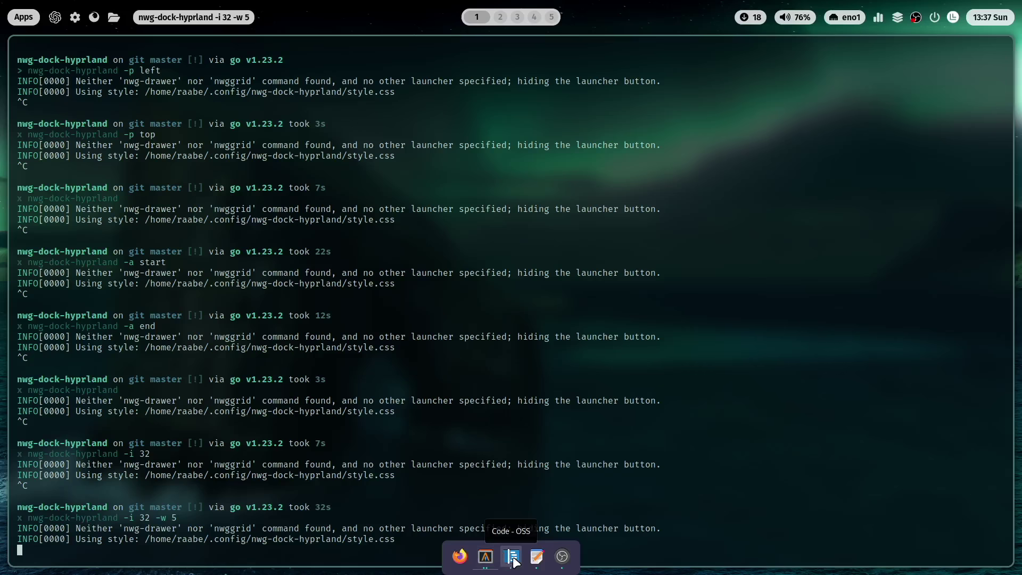
right_click(511, 559)
mouse_move(531, 499)
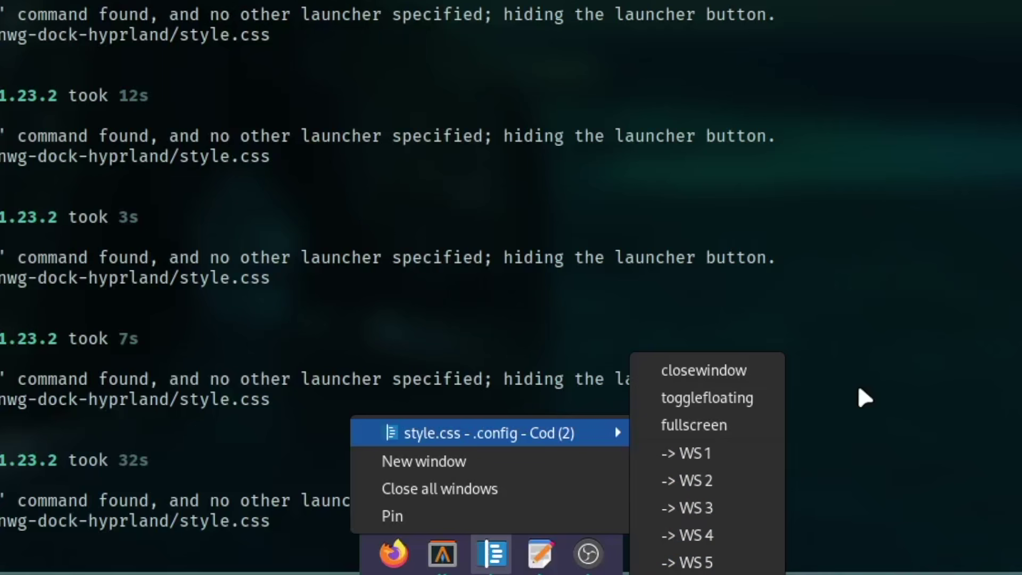
key(ctrl+c)
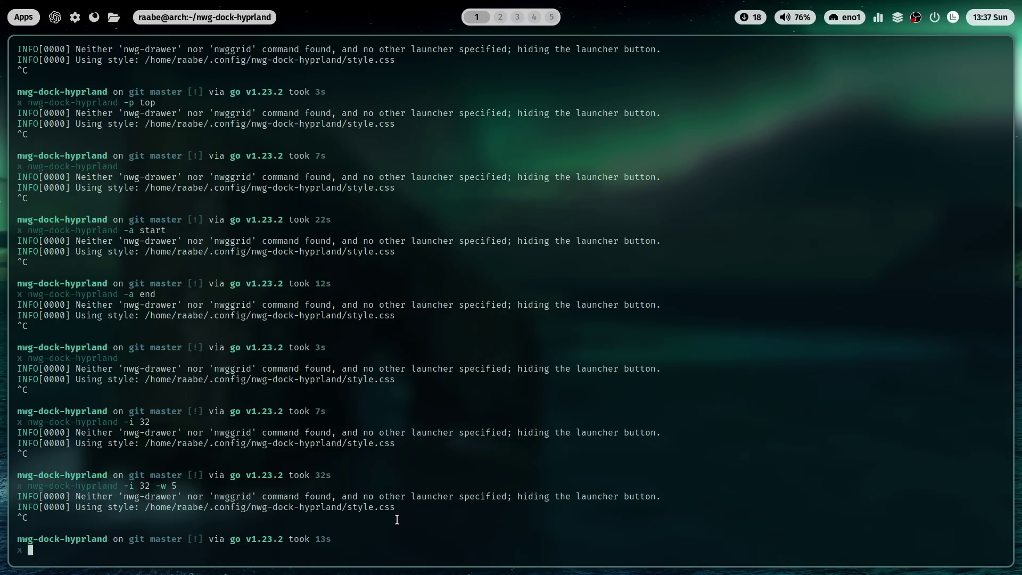
Rerun the dock command with -mb 10 appended for a 10-pixel bottom margin.
key(Up)
scroll(338, 425, up, 13)
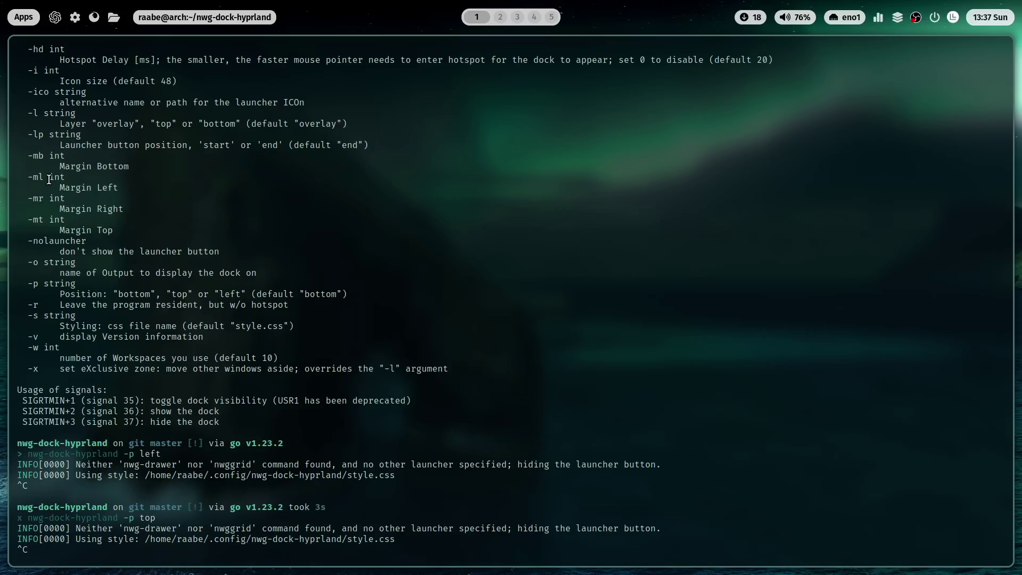
scroll(302, 532, down, 13)
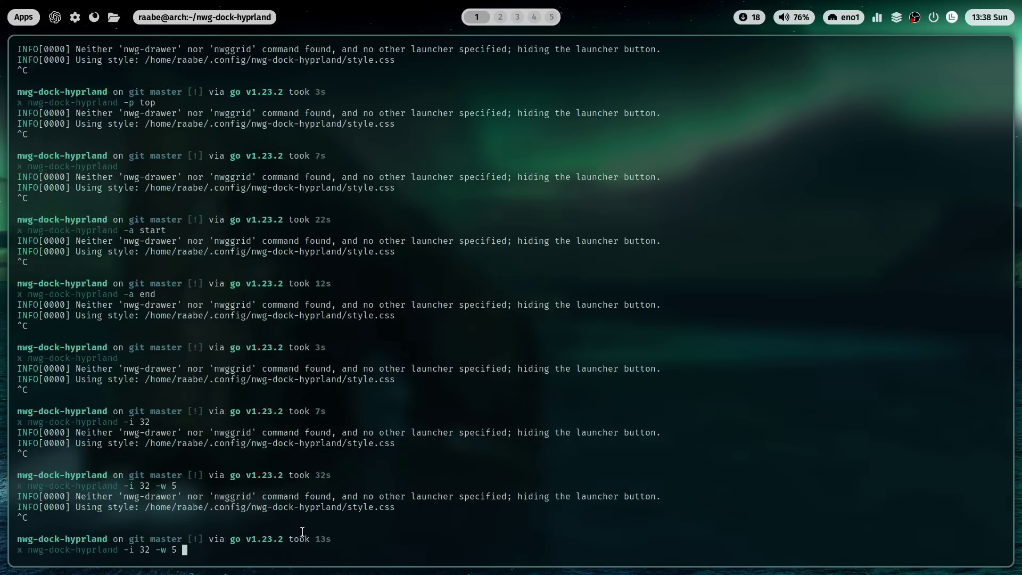
text(-mb 10)
key(Return)
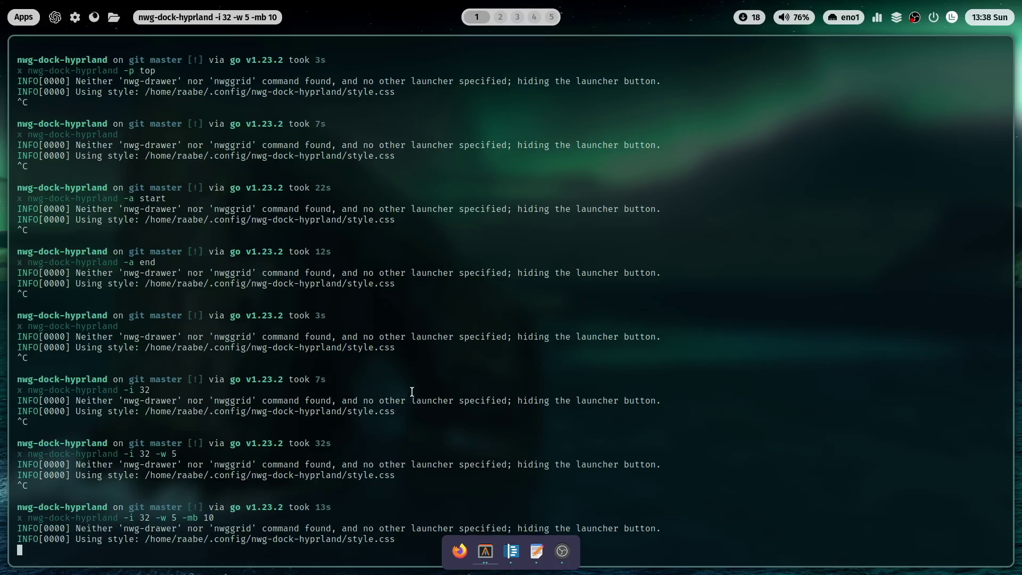
scroll(402, 362, up, 10)
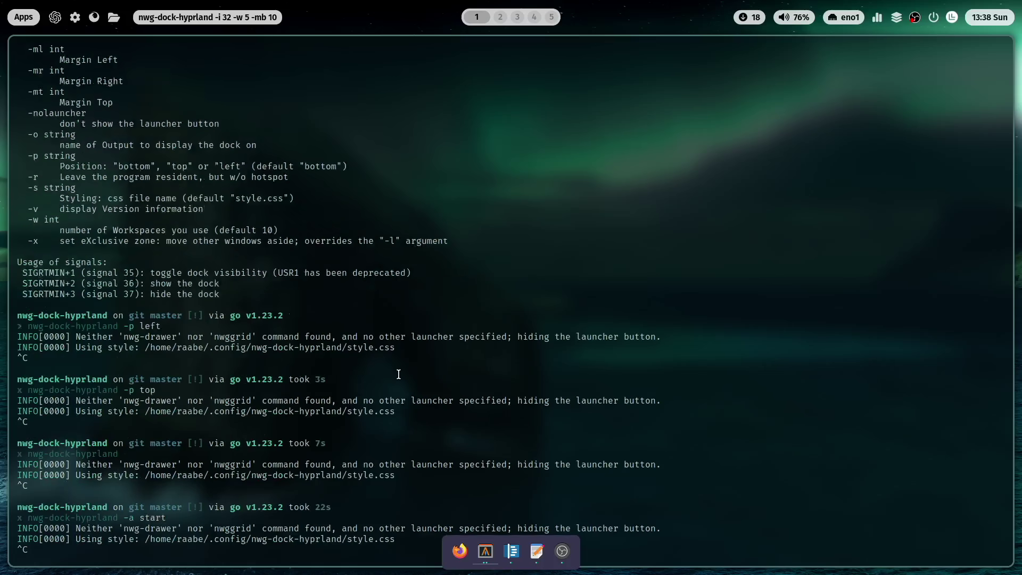
scroll(402, 363, down, 10)
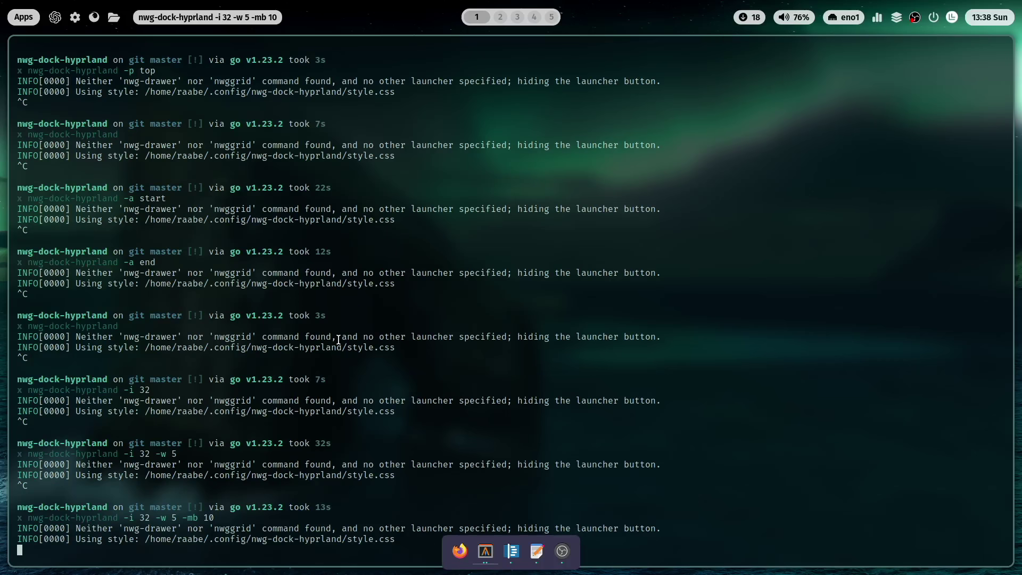
Restart the dock with the -x exclusive-zone option added.
key(ctrl+c)
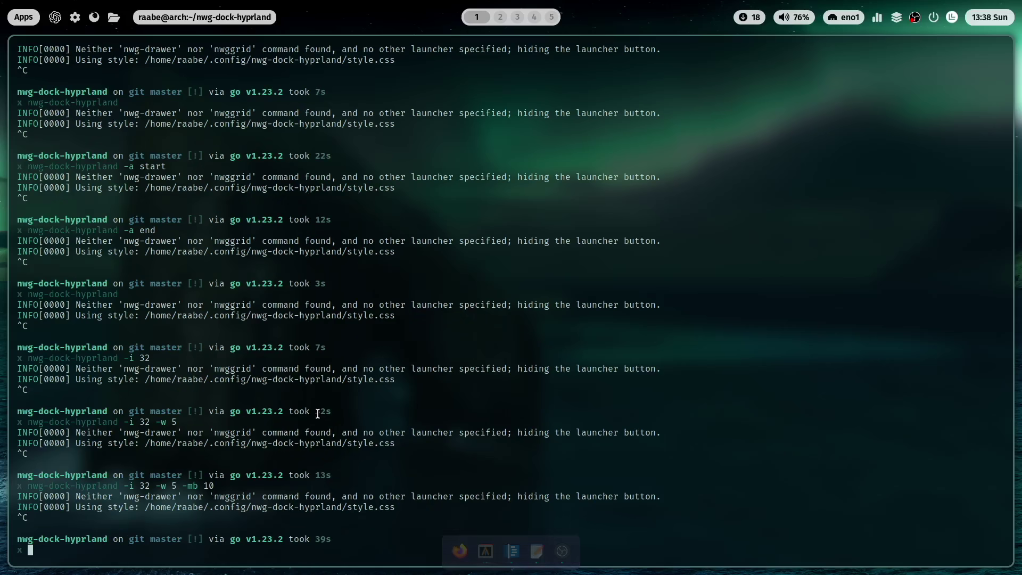
key(Up)
text(-x)
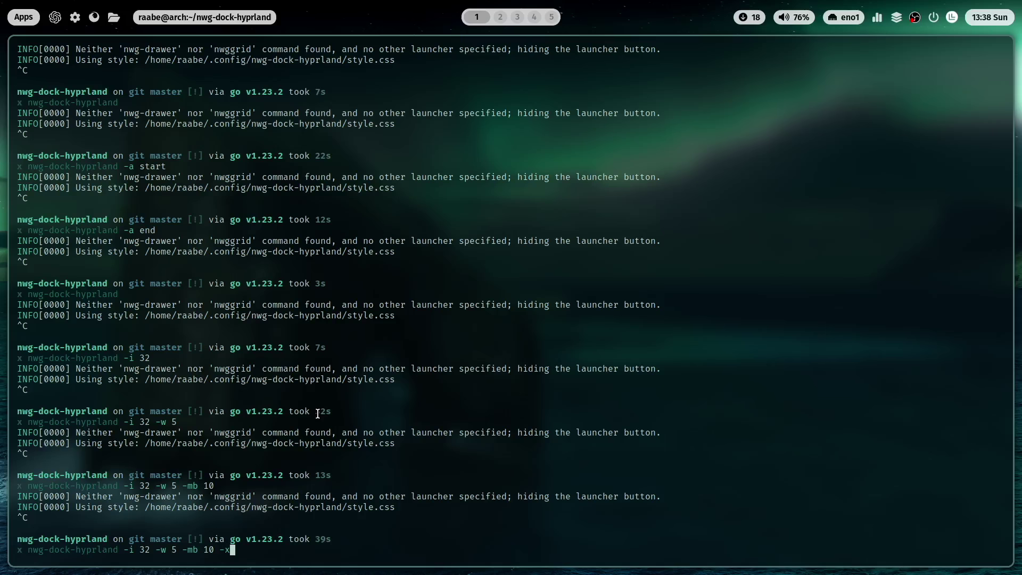
key(Return)
scroll(277, 419, up, 10)
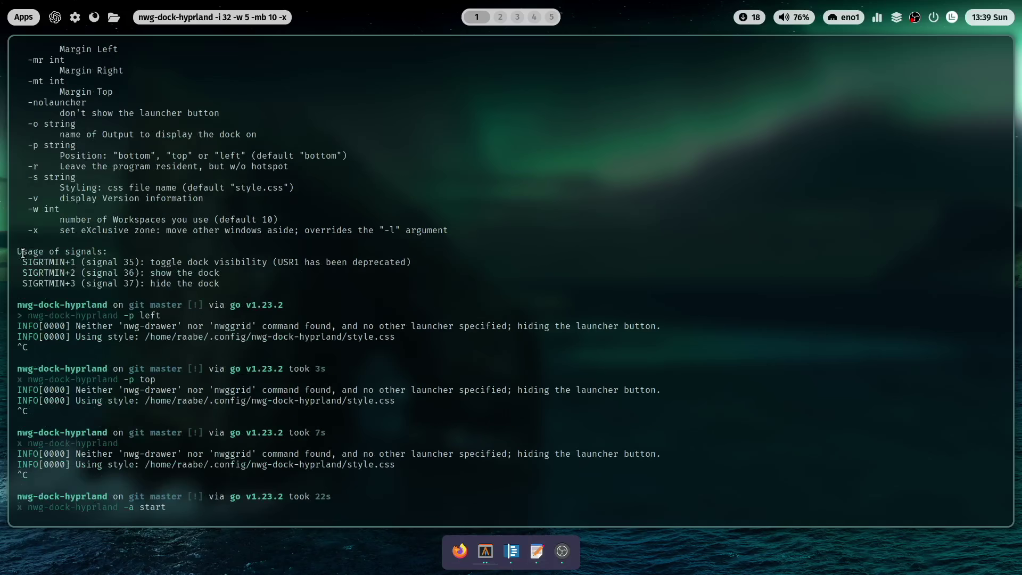
scroll(277, 419, down, 2)
scroll(277, 419, up, 3)
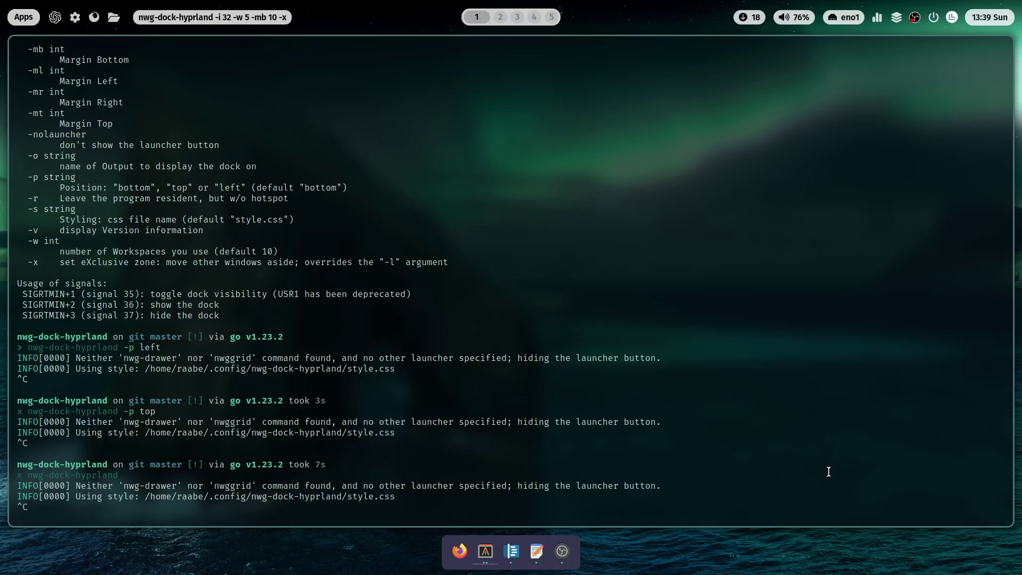
Float and resize the terminal, open a second terminal, and arrange both windows above the dock.
key(super+v)
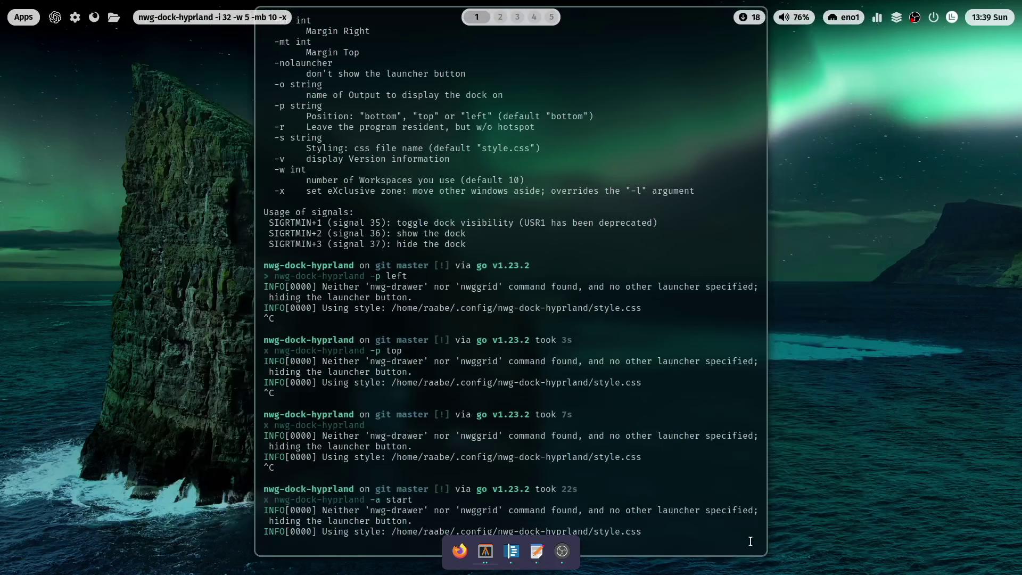
drag(741, 532, 966, 330)
drag(815, 137, 649, 206)
drag(760, 365, 595, 355)
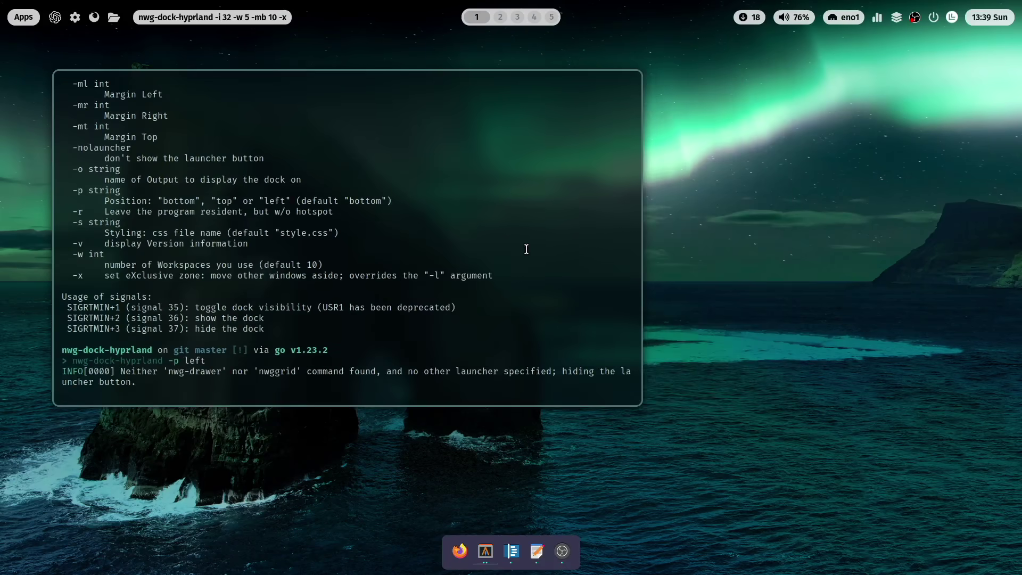
key(super+Return)
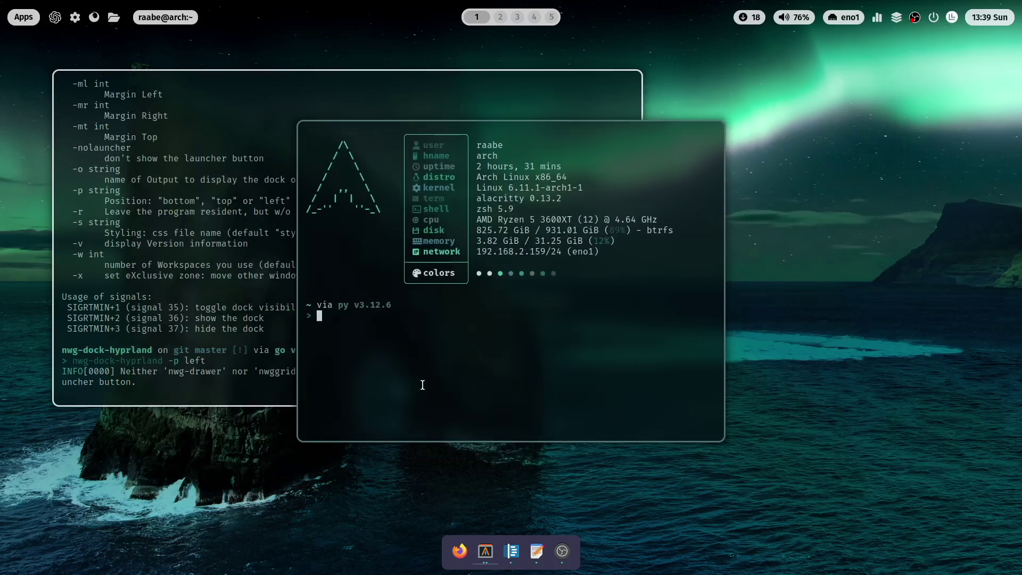
drag(422, 385, 631, 430)
drag(449, 382, 437, 399)
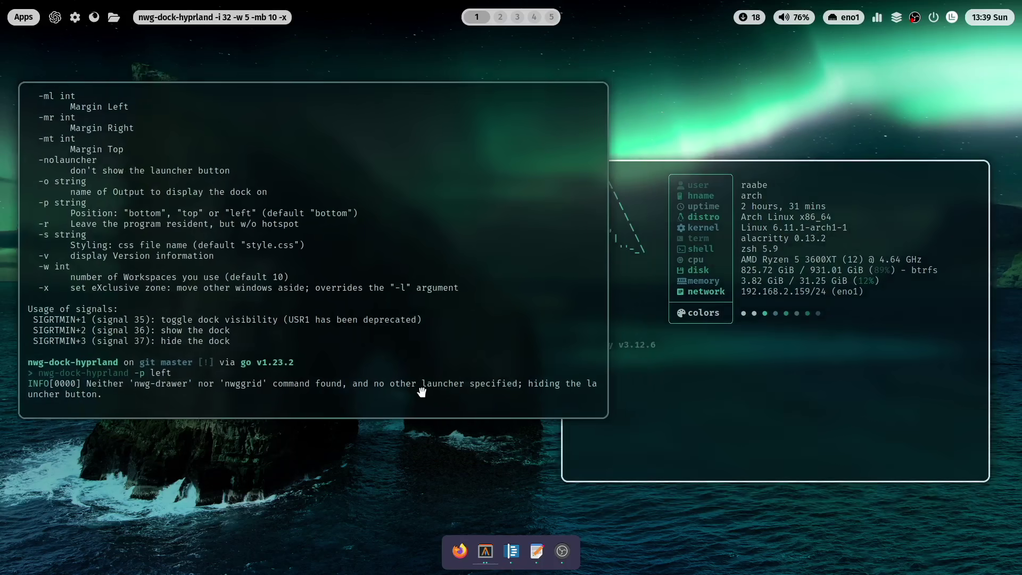
scroll(529, 281, down, 10)
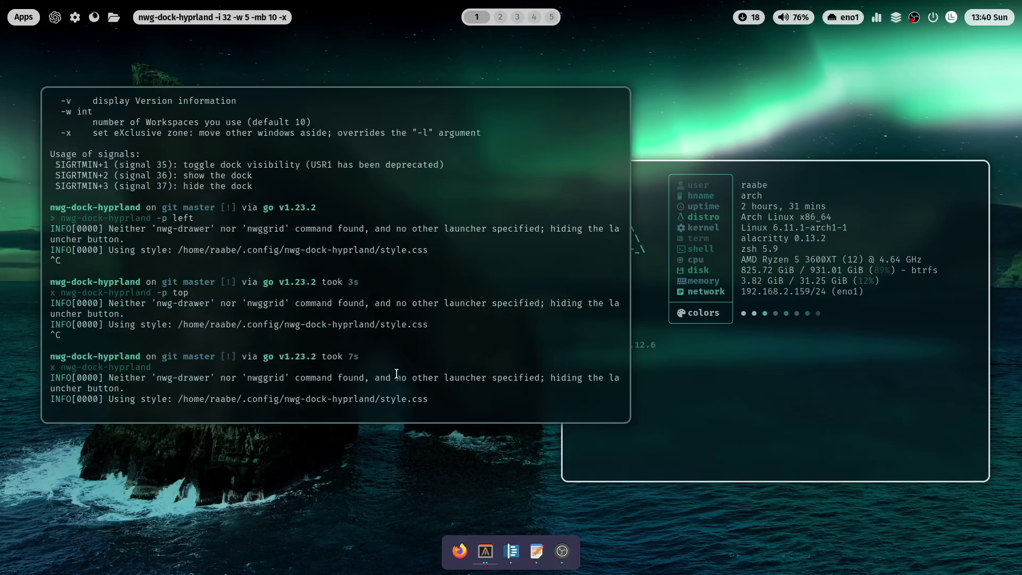
Restart the dock in full-width mode by appending -f to the previous command.
key(ctrl+c)
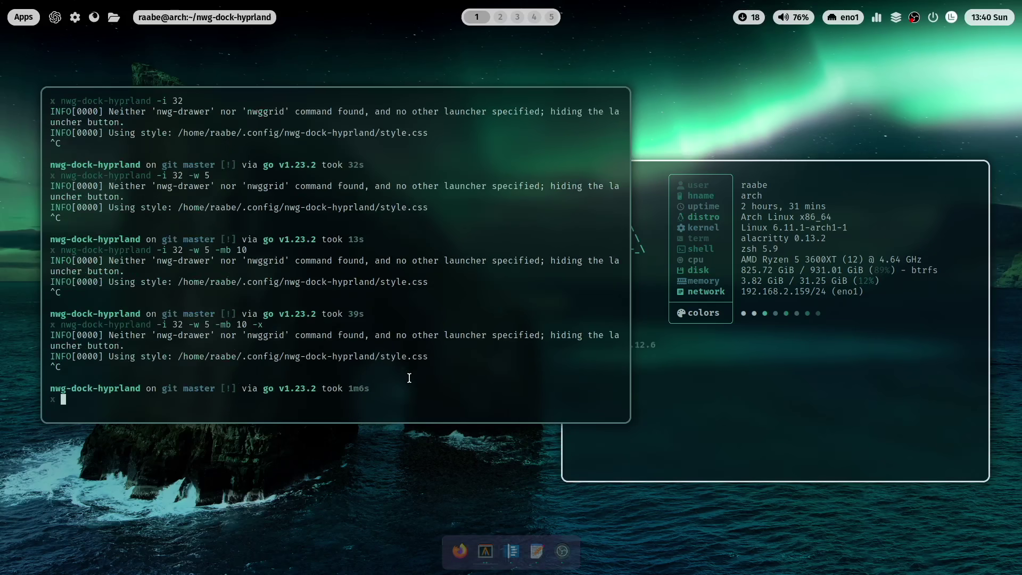
key(Up)
text(-f)
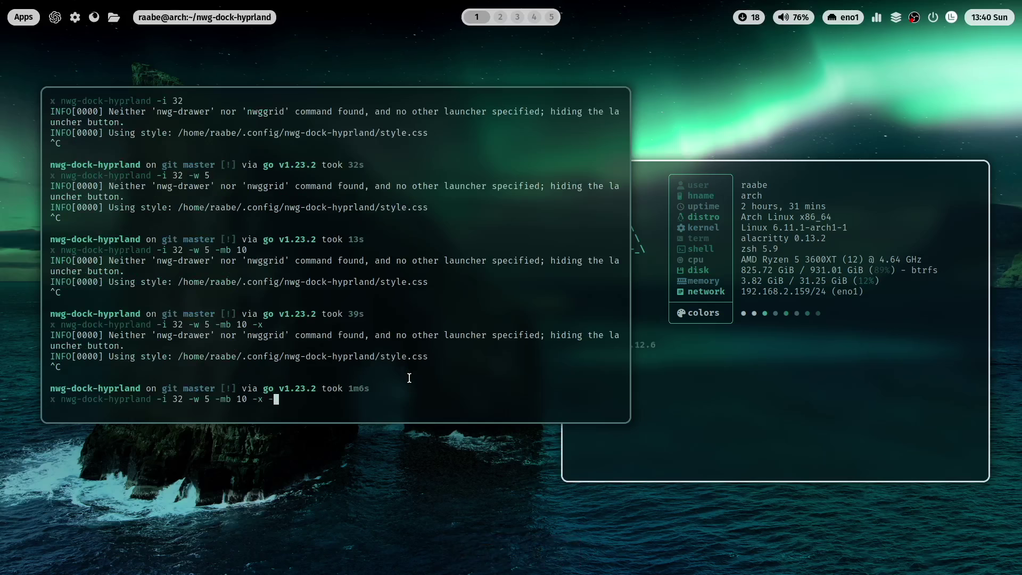
key(Return)
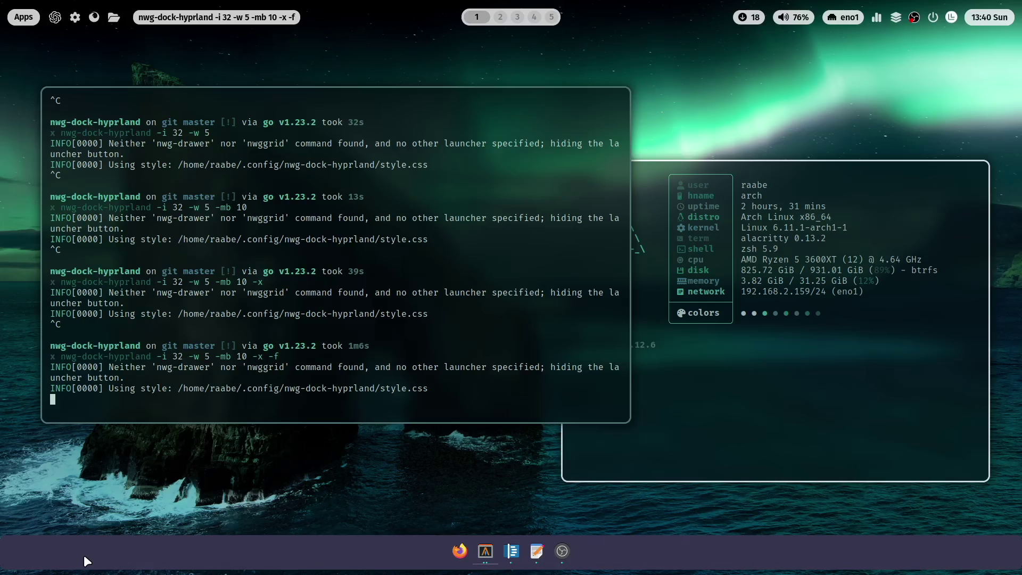
Scroll through the help output to review the -a, -lp and margin options.
scroll(317, 304, up, 10)
scroll(370, 333, up, 10)
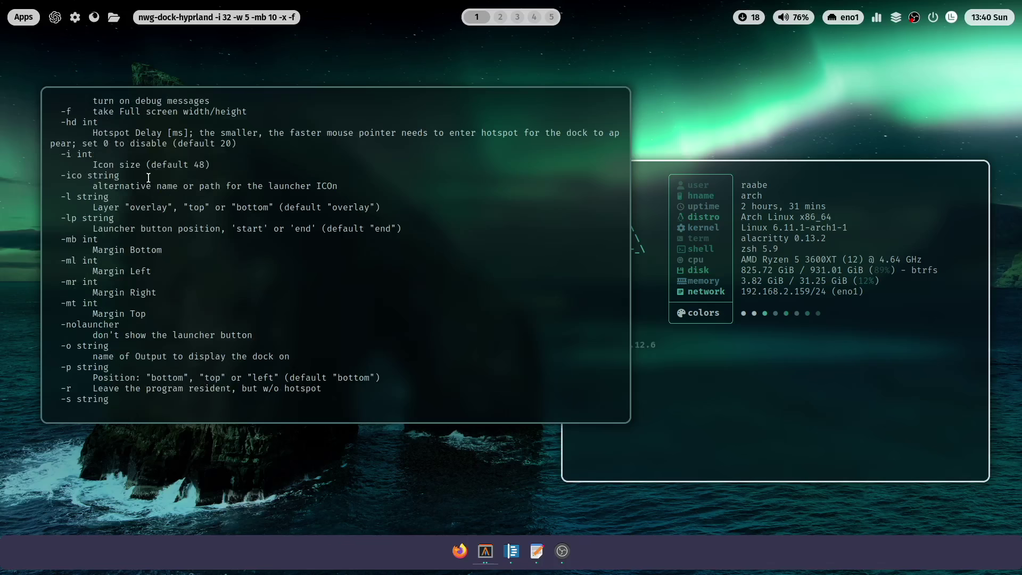
scroll(129, 193, up, 3)
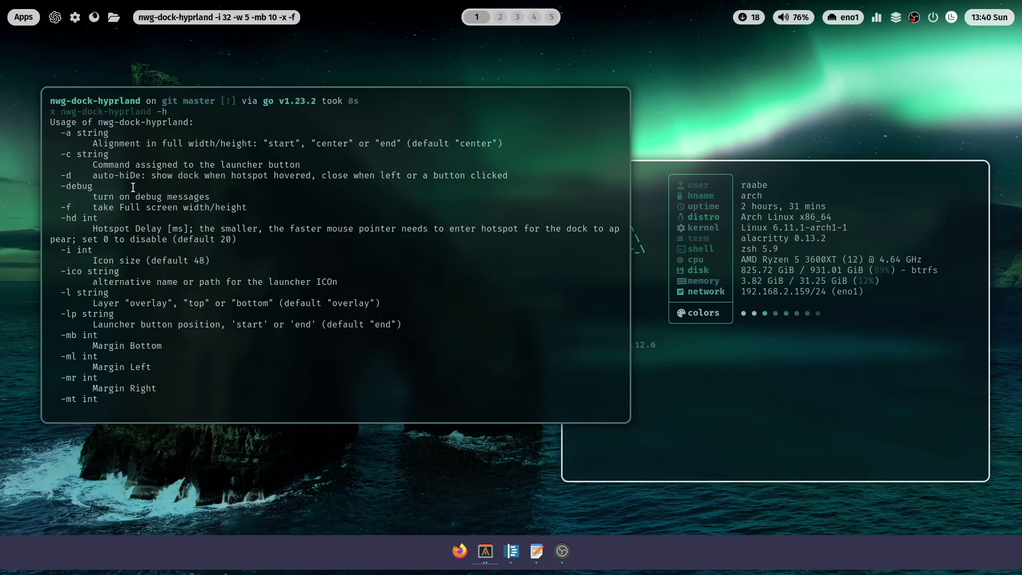
scroll(432, 347, down, 15)
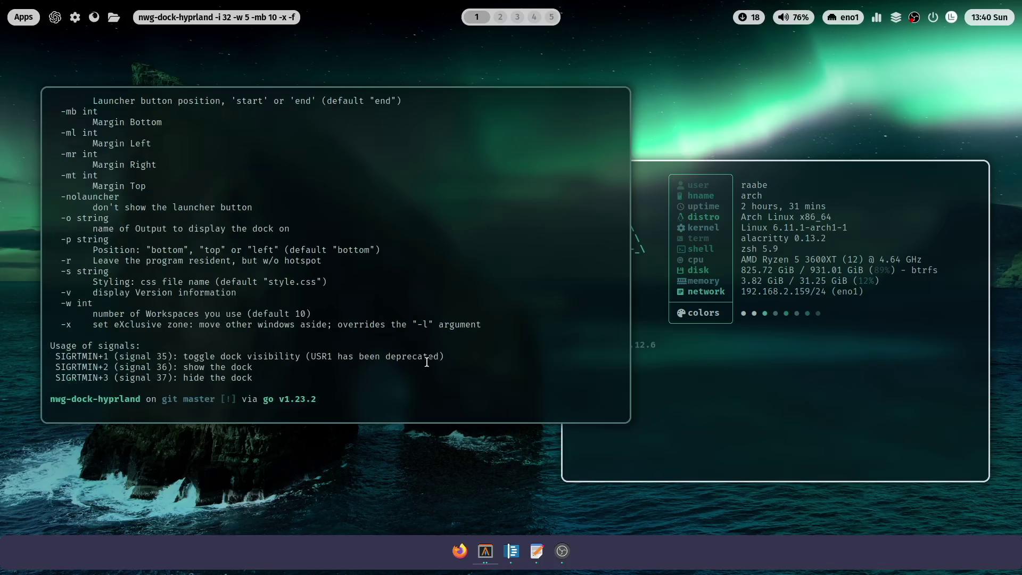
Restart the full-width dock with '-a start' appended, aligning its icons to the left.
key(ctrl+c)
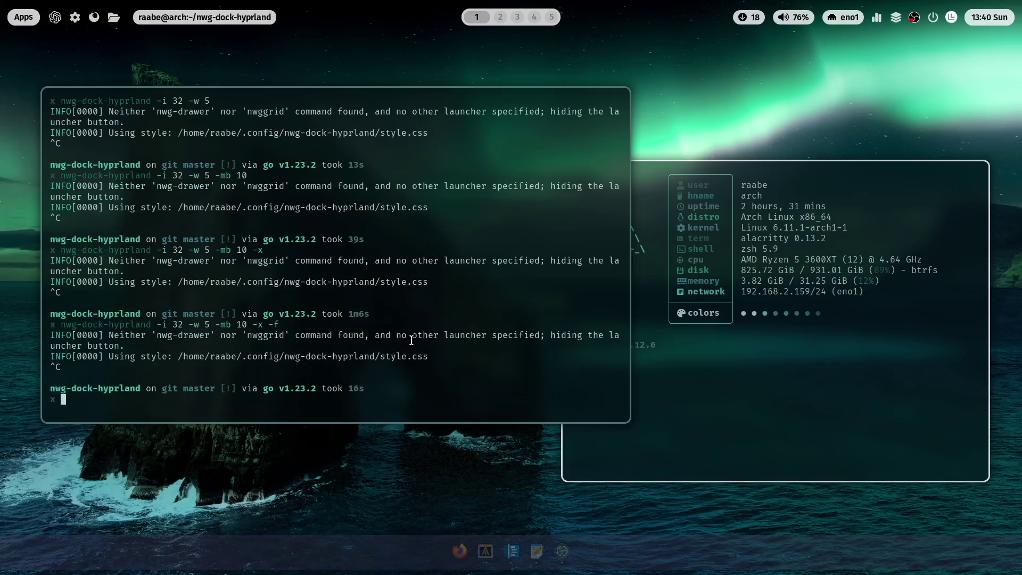
key(Up)
text(-a start)
key(Return)
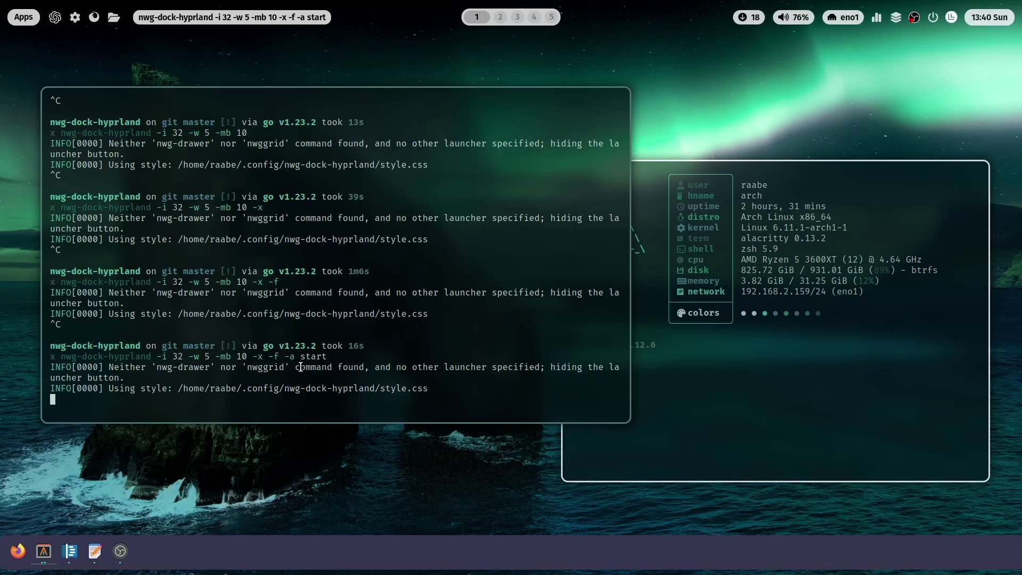
scroll(373, 211, up, 10)
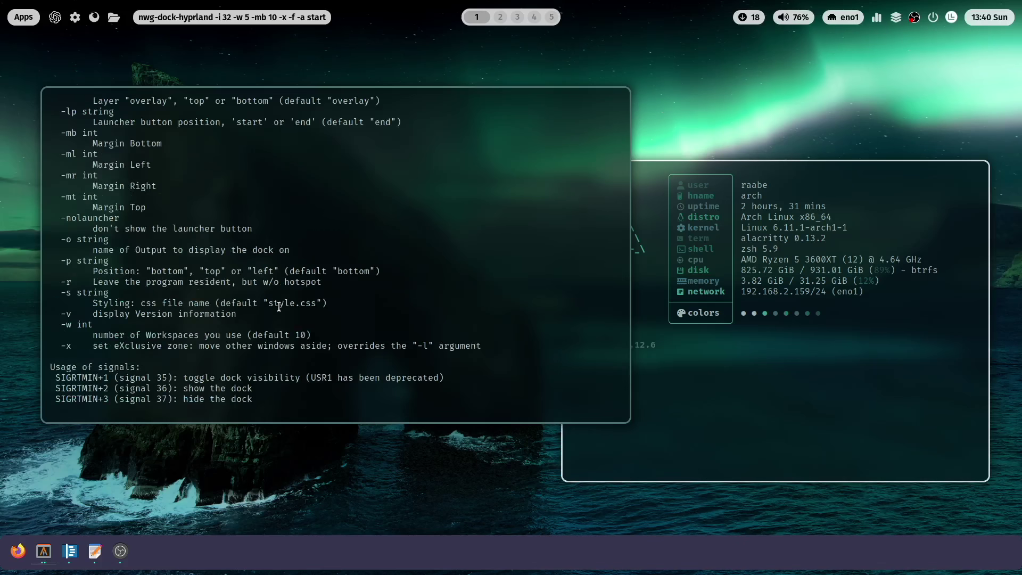
scroll(188, 246, down, 10)
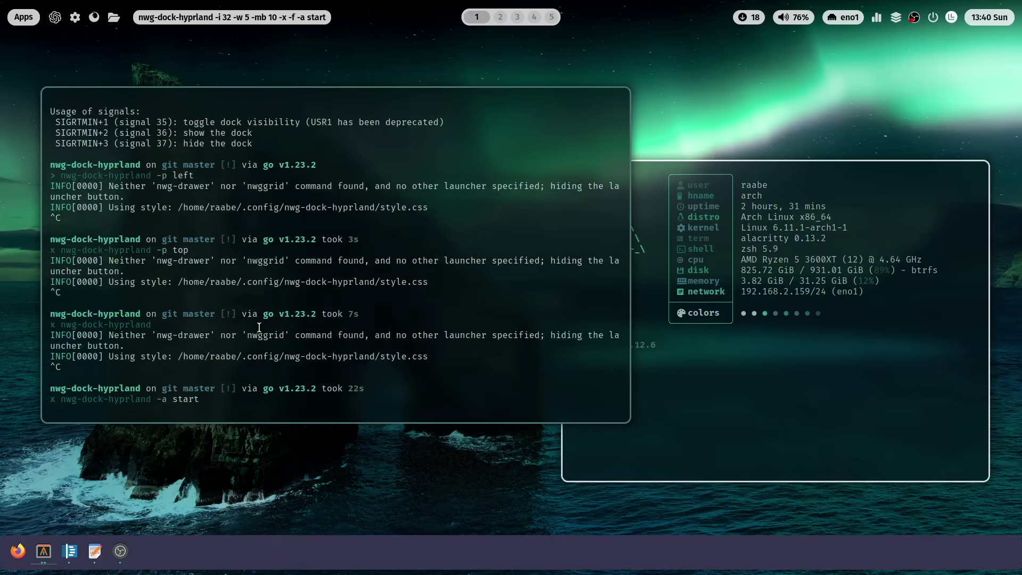
scroll(289, 399, down, 4)
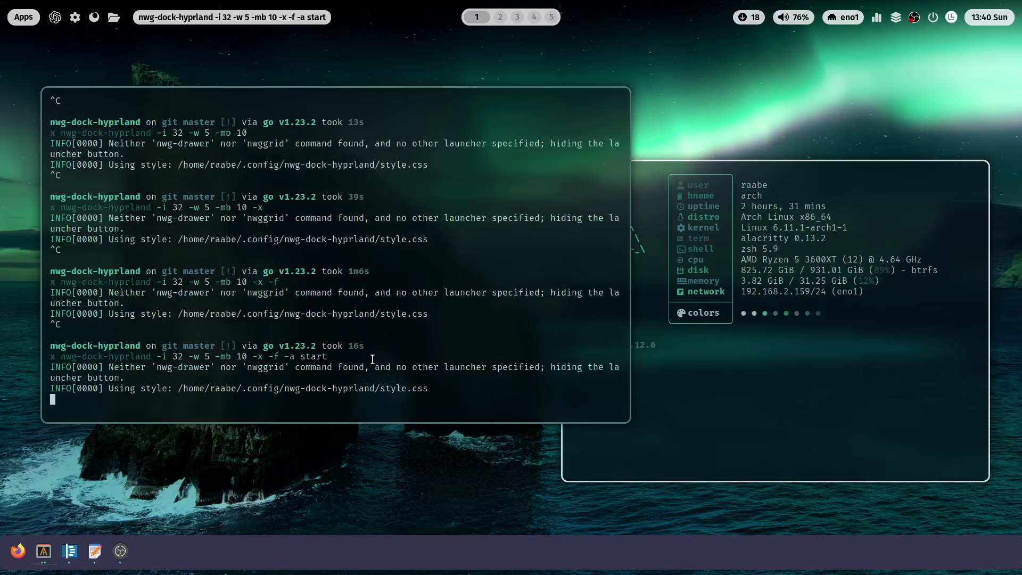
Restart the dock with side margins '-ml 10 -mr 10' inserted before -x.
key(ctrl+c)
key(Up)
key(Left)
key(Left)
key(Left)
key(Left)
key(Left)
key(Left)
key(Left)
key(Left)
key(Left)
key(Left)
key(Left)
key(Left)
key(Left)
key(Left)
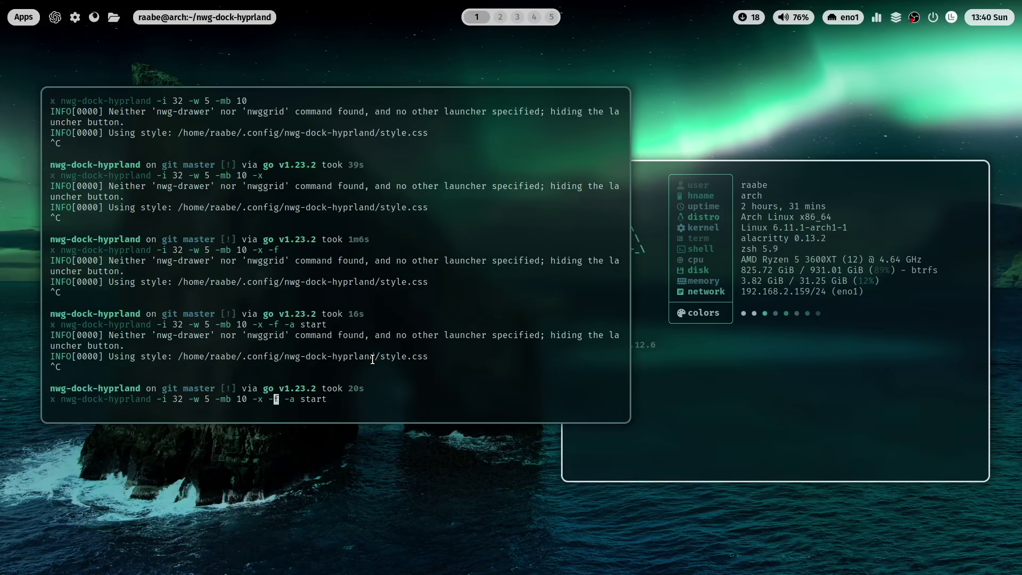
text(-ml 10 -mr 10 -)
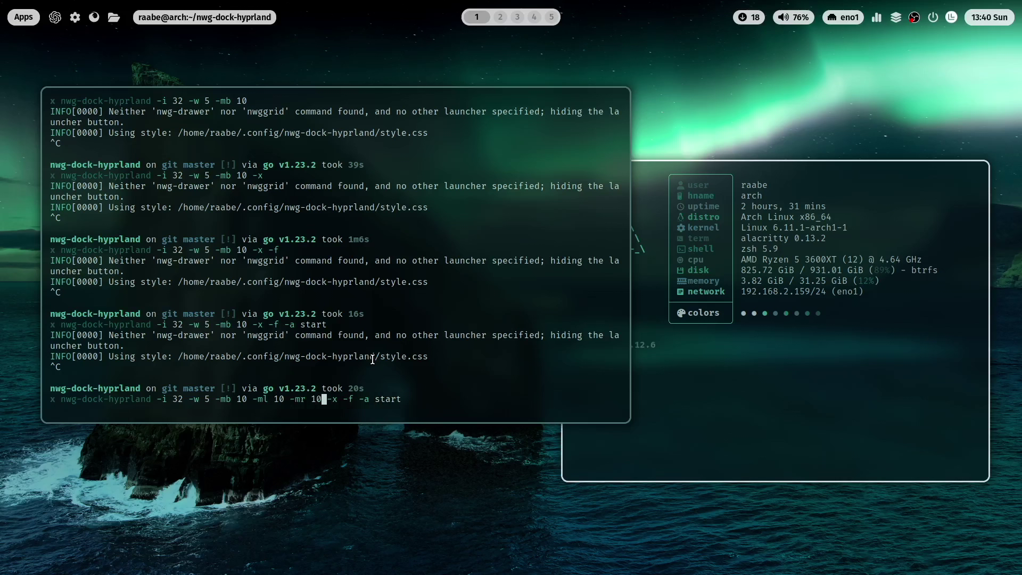
key(Return)
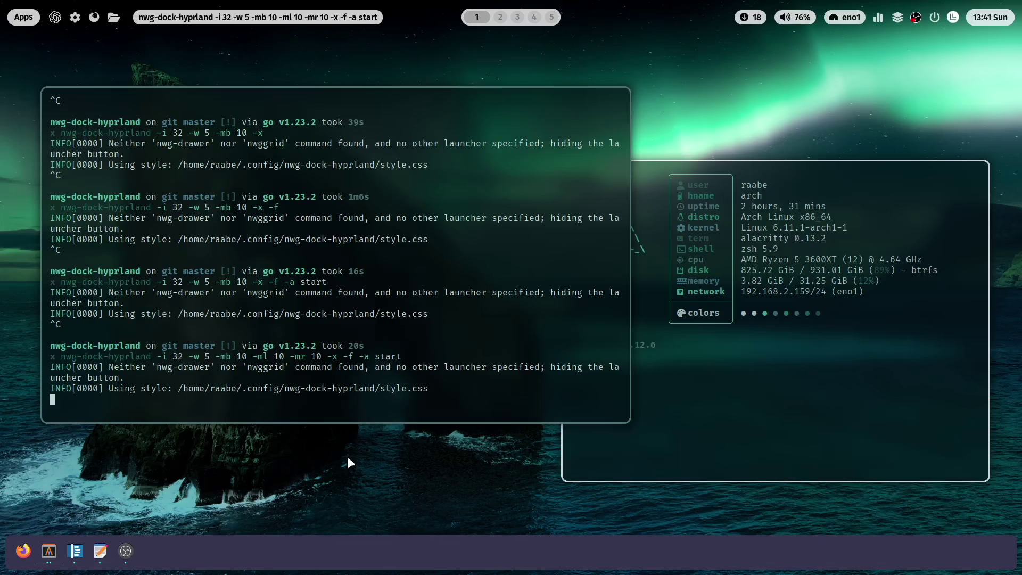
Restart the dock again with the -f full-width option removed.
key(ctrl+c)
key(Up)
key(Left)
key(Left)
key(Left)
key(Left)
key(Left)
key(Left)
key(Left)
key(Left)
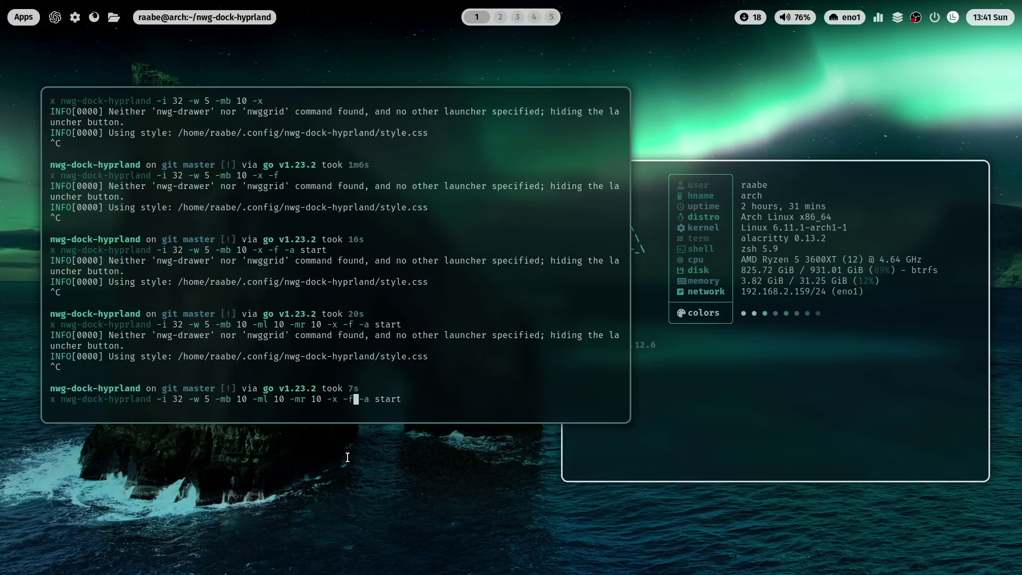
key(BackSpace)
key(BackSpace)
key(BackSpace)
key(Return)
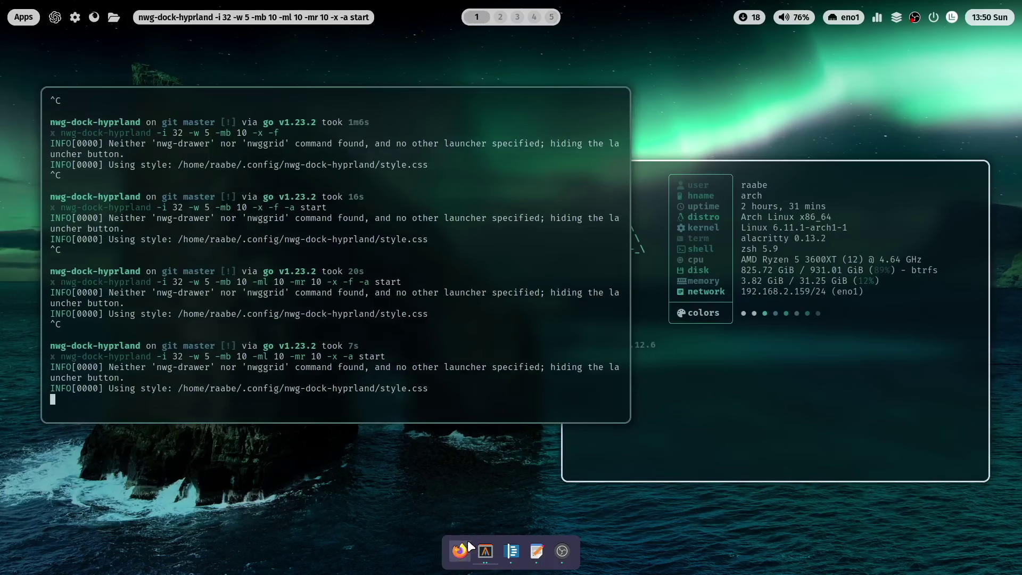
Launch Firefox from its dock icon.
right_click(460, 552)
key(Escape)
click(461, 554)
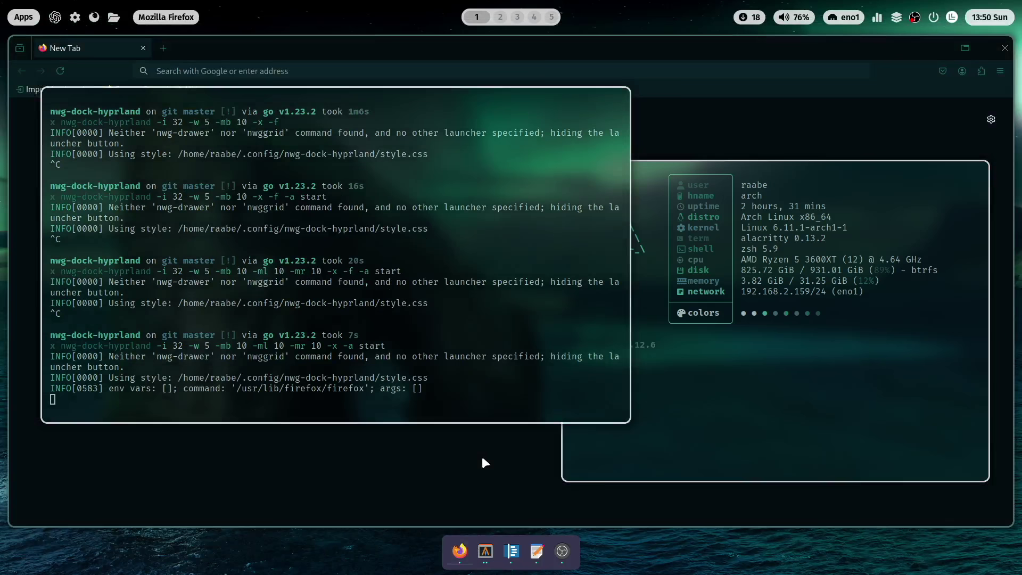
Use Firefox's dock window menu to make it fullscreen, then floating again.
right_click(460, 552)
mouse_move(473, 488)
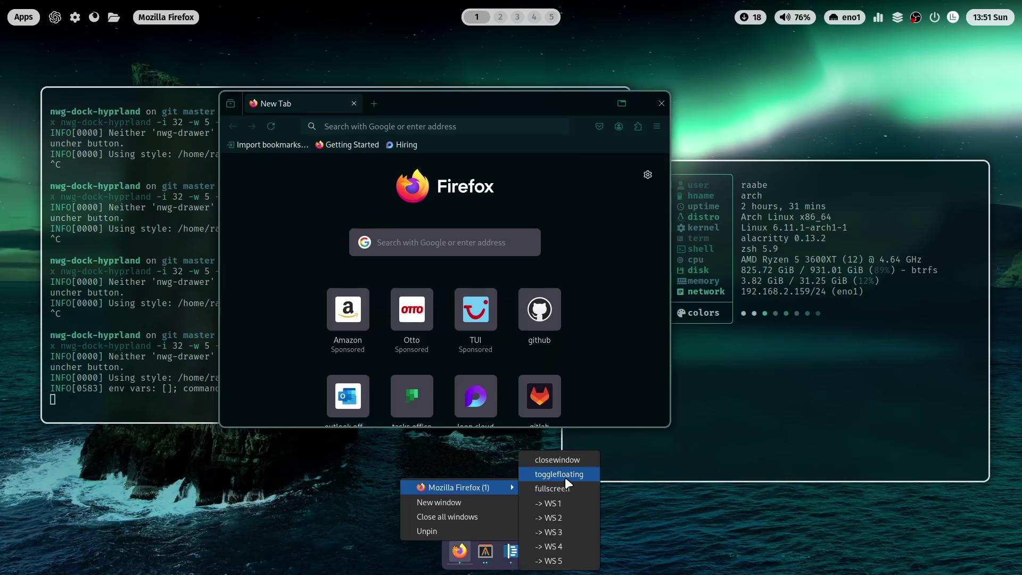
key(super+Return)
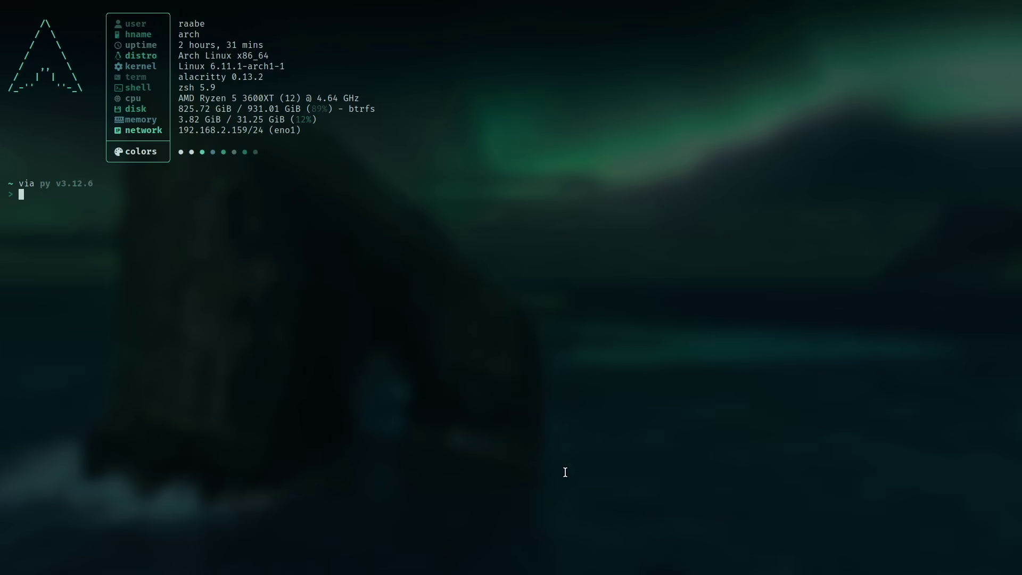
key(super+f)
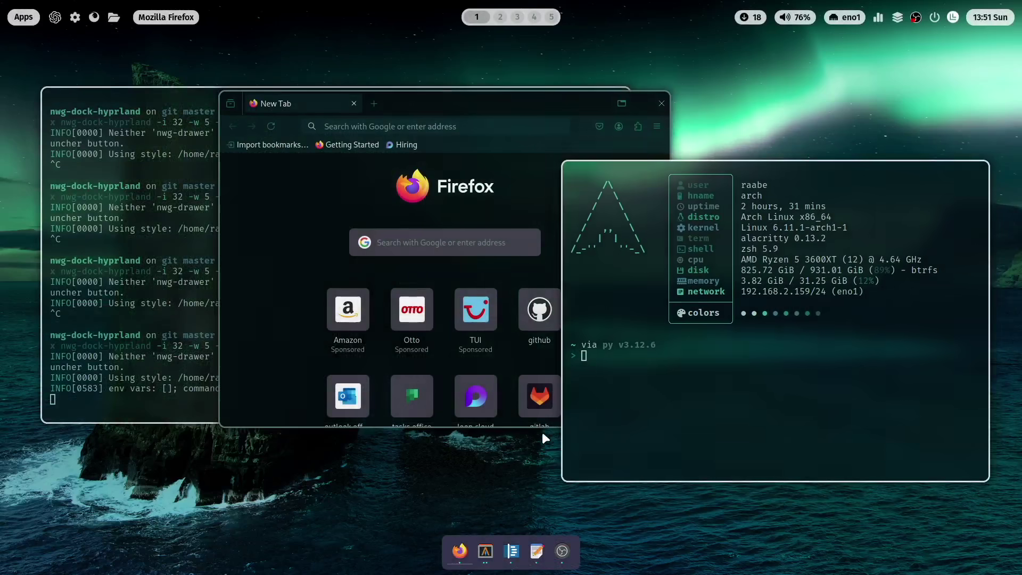
right_click(461, 553)
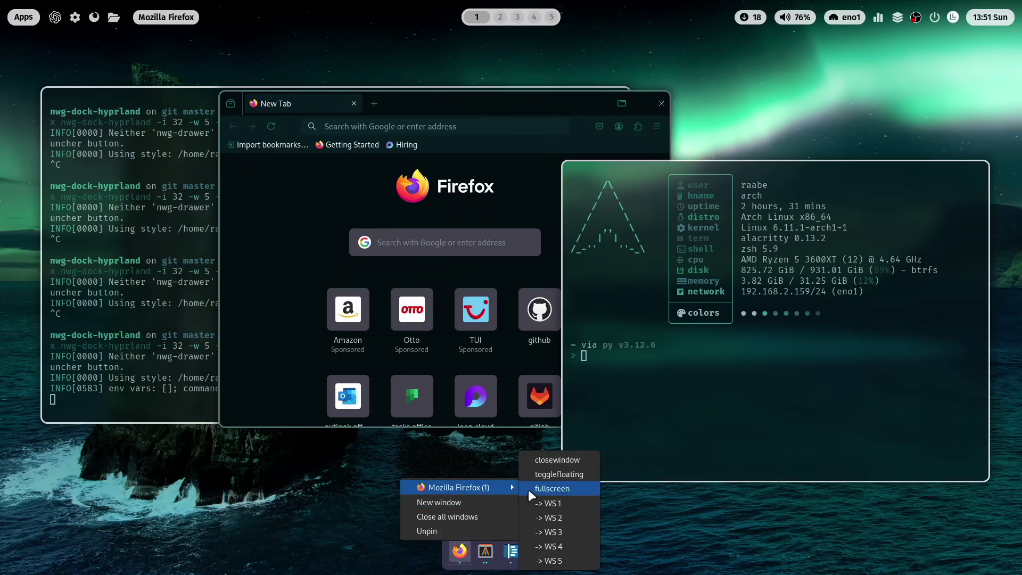
click(571, 475)
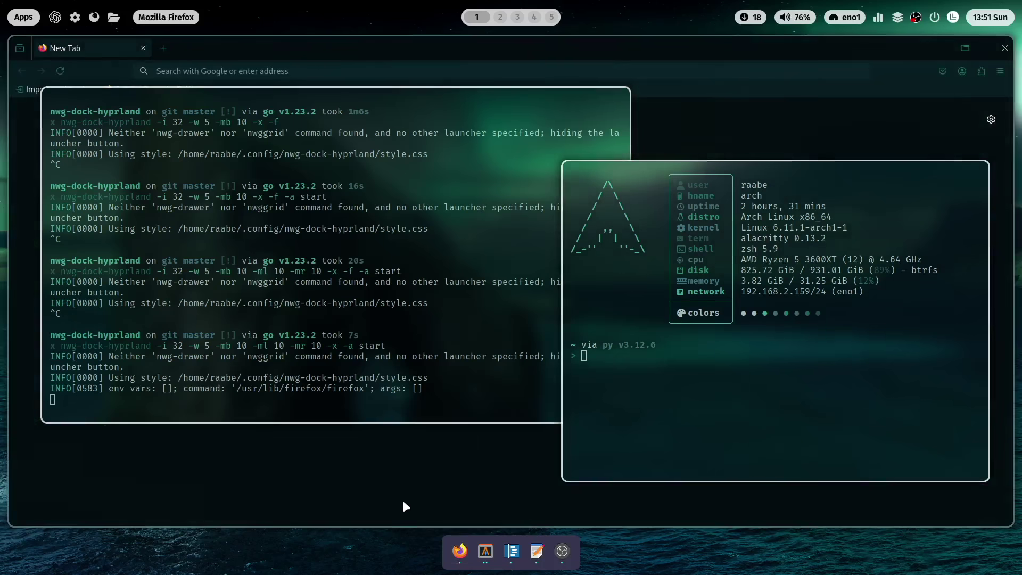
right_click(460, 551)
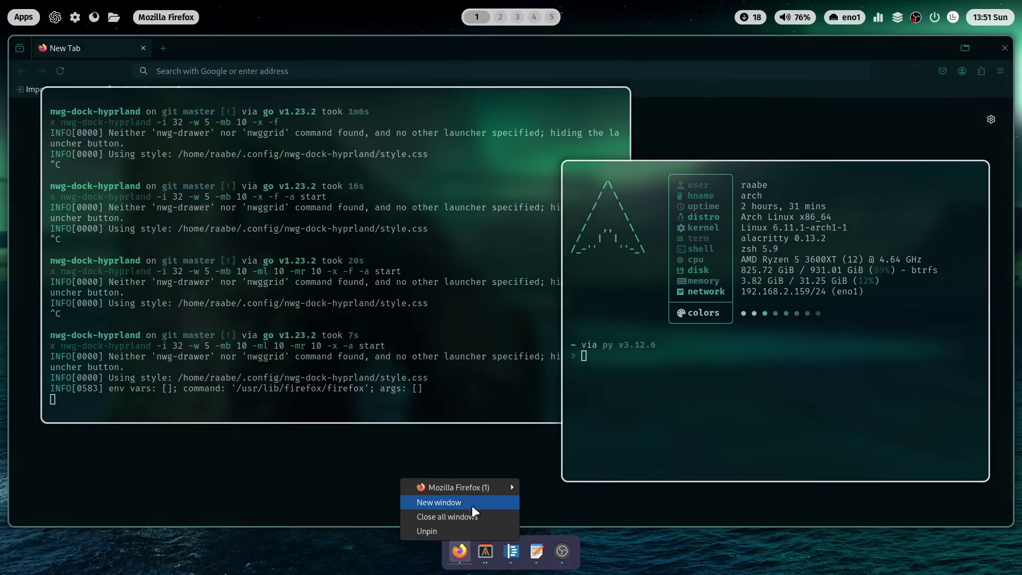
mouse_move(480, 491)
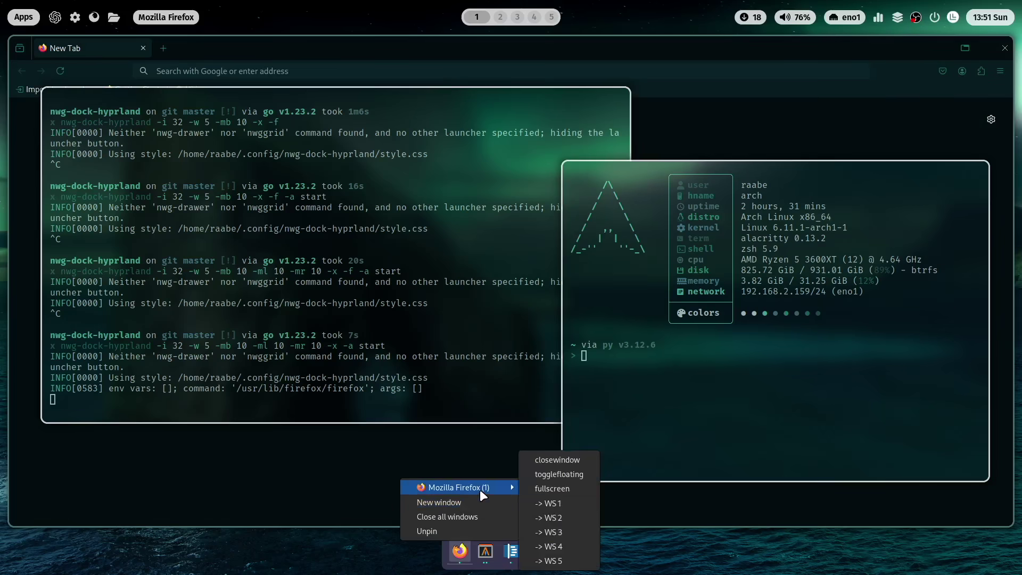
click(570, 474)
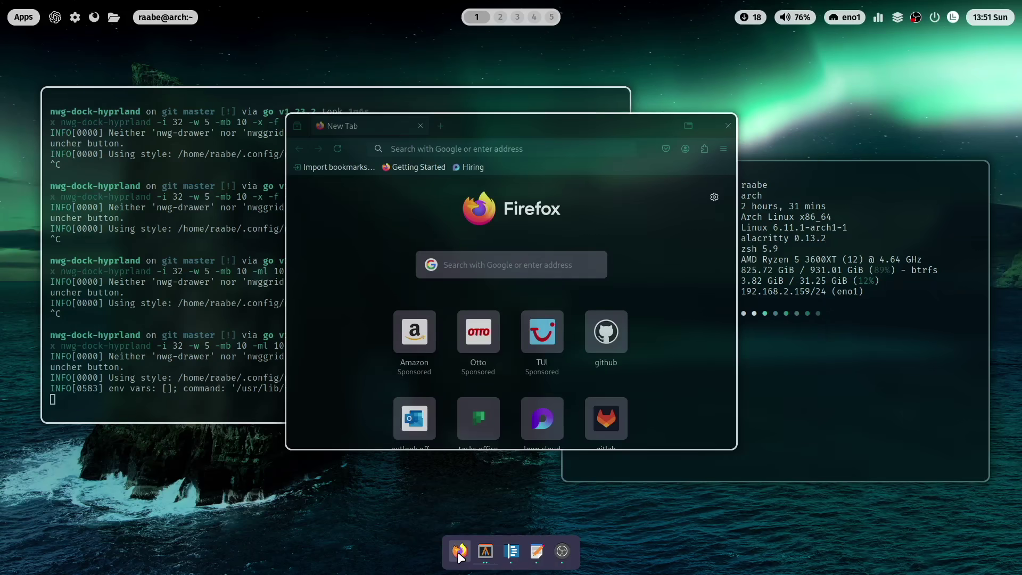
Send Firefox to workspace 4 from the dock menu, then bring it back to workspace 1.
right_click(460, 553)
mouse_move(469, 486)
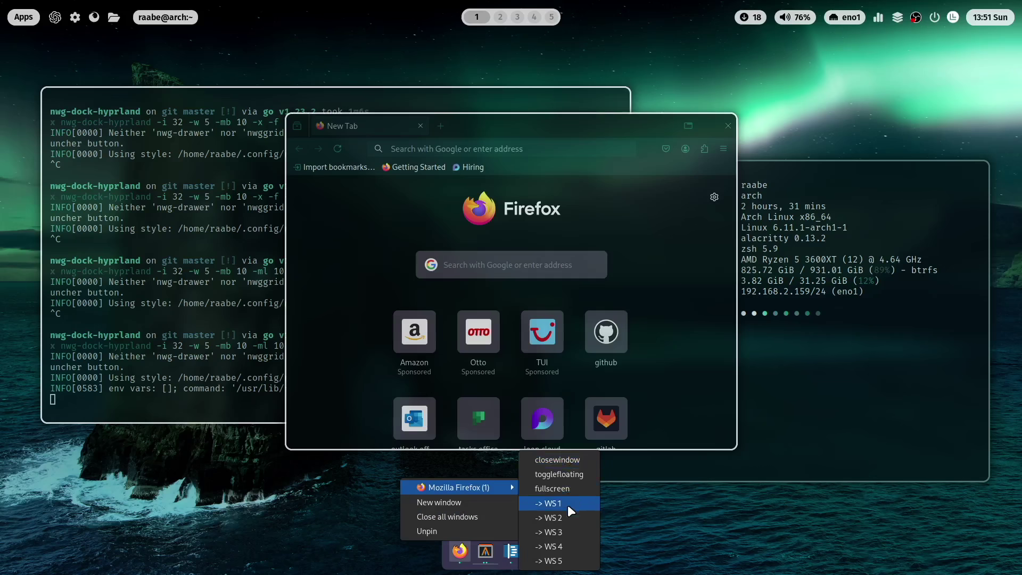
click(571, 546)
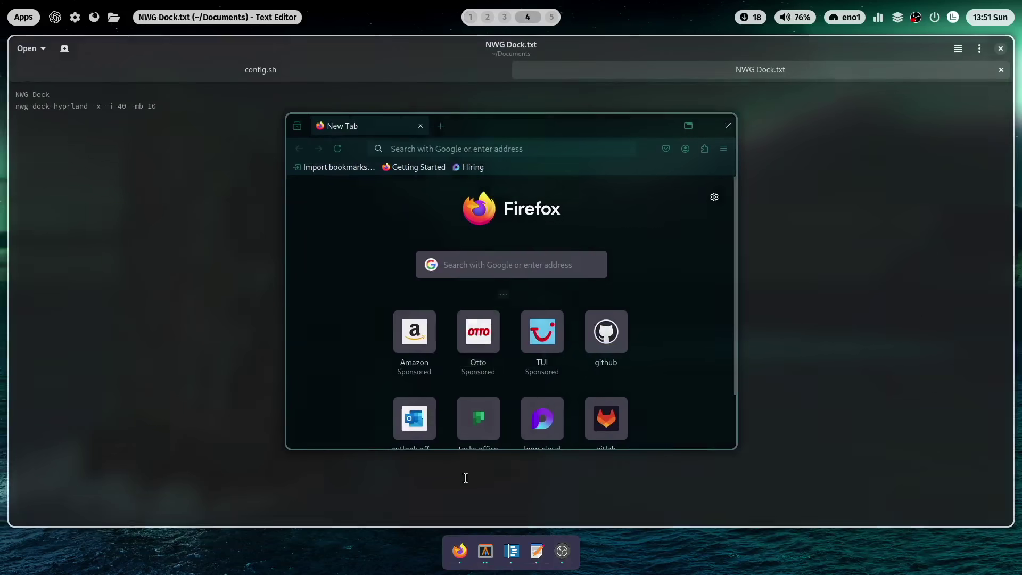
right_click(461, 552)
mouse_move(503, 489)
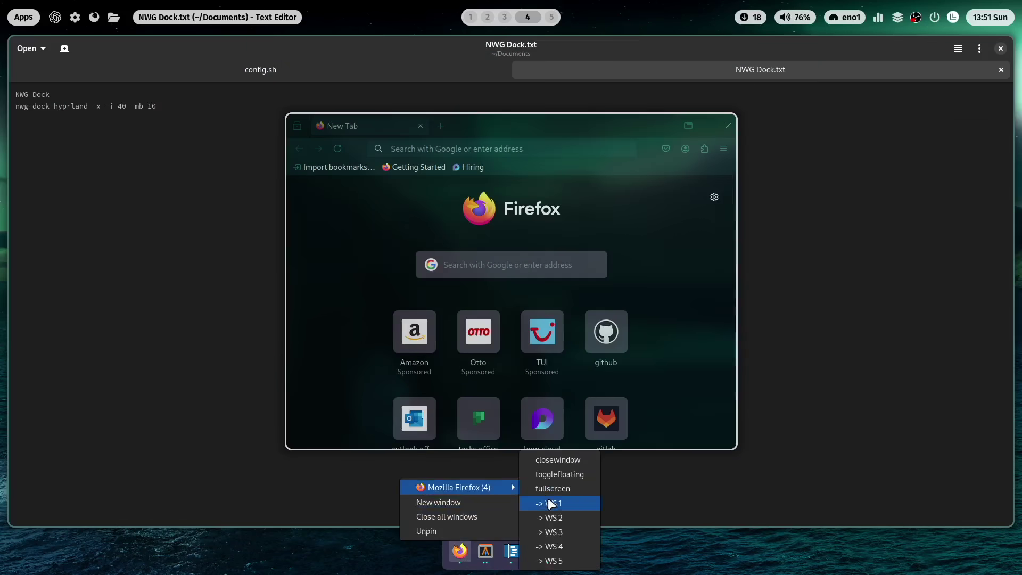
click(537, 503)
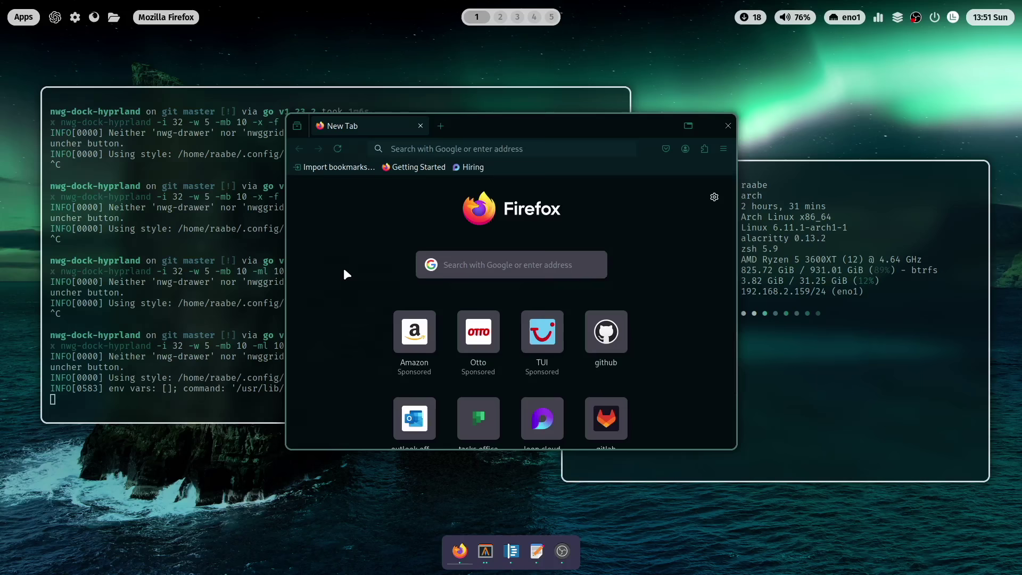
Restart the dock with the '-a start' option replaced by -c.
key(ctrl+c)
key(Up)
key(Left)
key(Left)
key(Left)
key(Left)
key(Left)
key(Left)
key(Left)
key(Left)
key(Left)
key(Right)
key(Right)
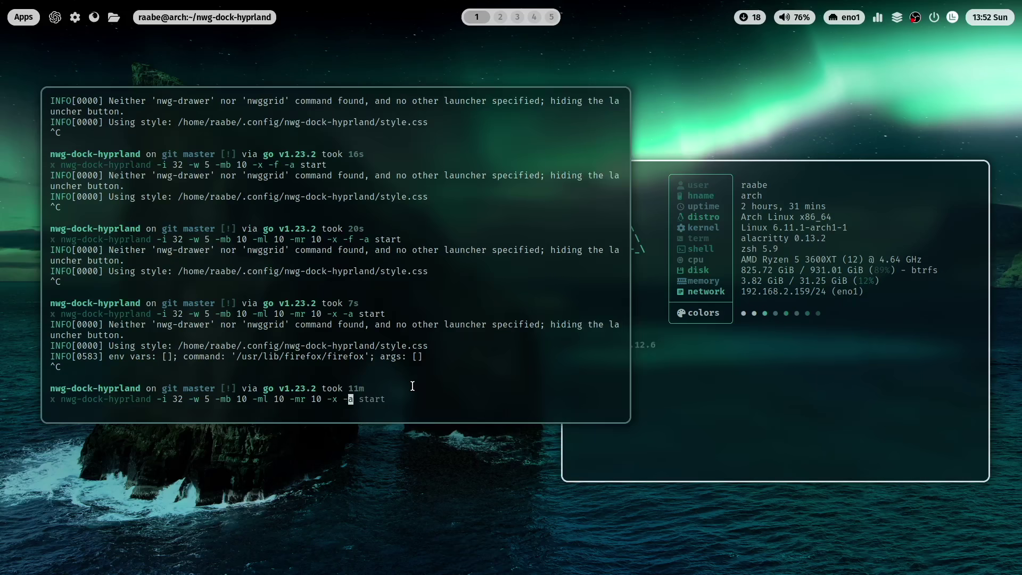
key(ctrl+k)
text(c)
key(Return)
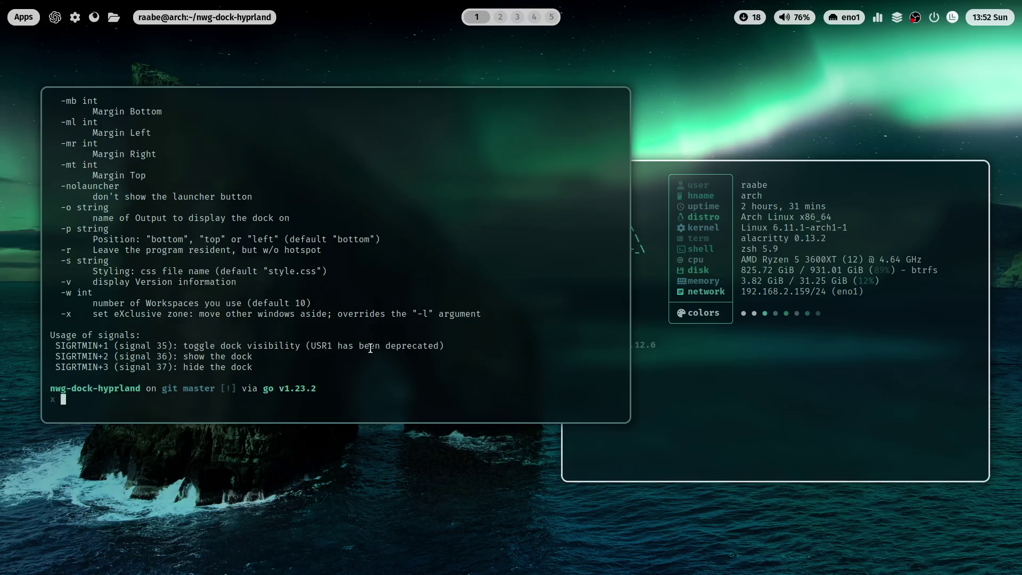
Rerun the dock with 'rofi' appended after -c as the launcher command.
scroll(214, 269, up, 10)
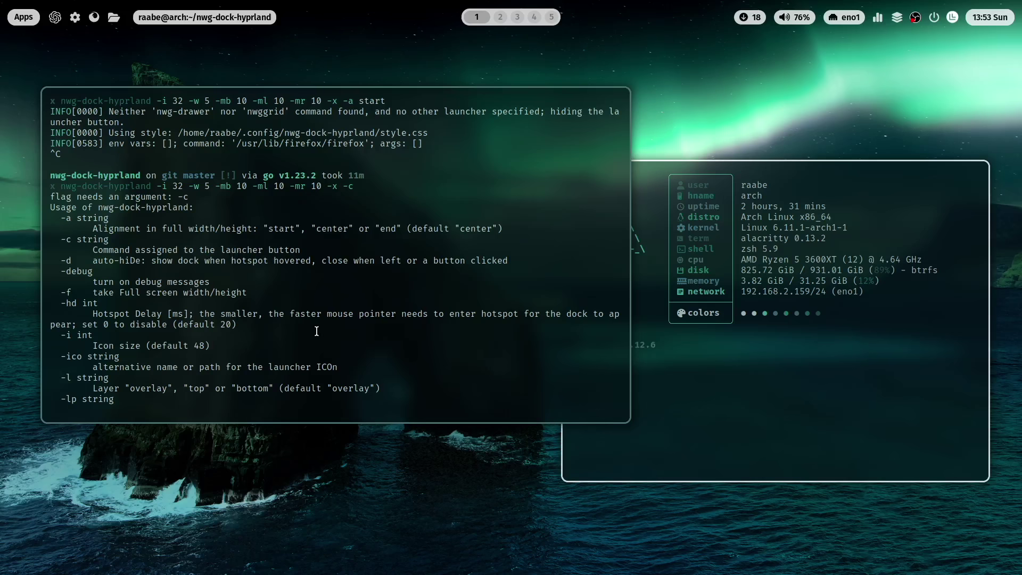
key(Up)
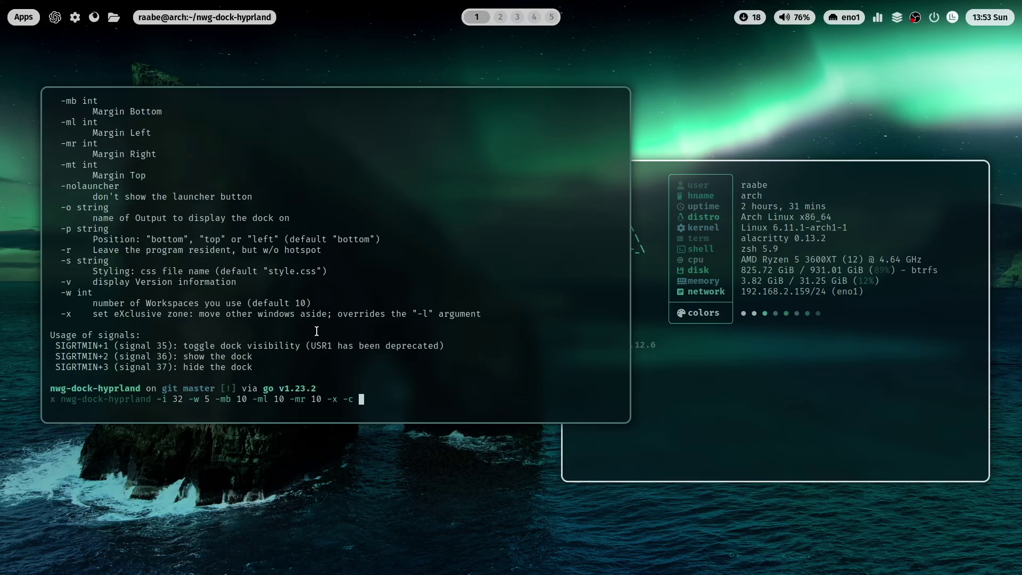
text(rofi)
key(Return)
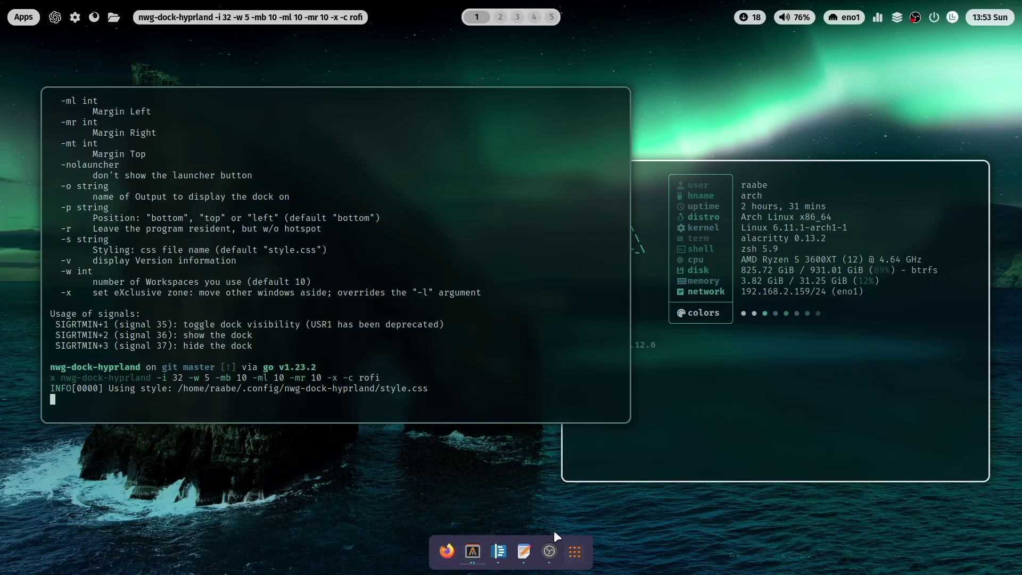
Test the launcher button, then rerun the dock with -c "rofi -show drun".
click(576, 554)
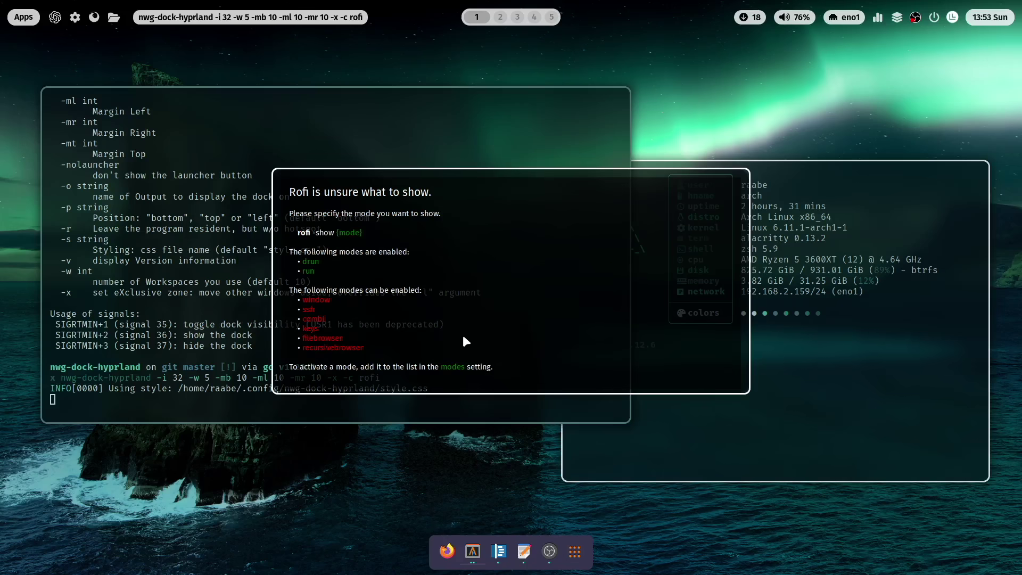
key(Escape)
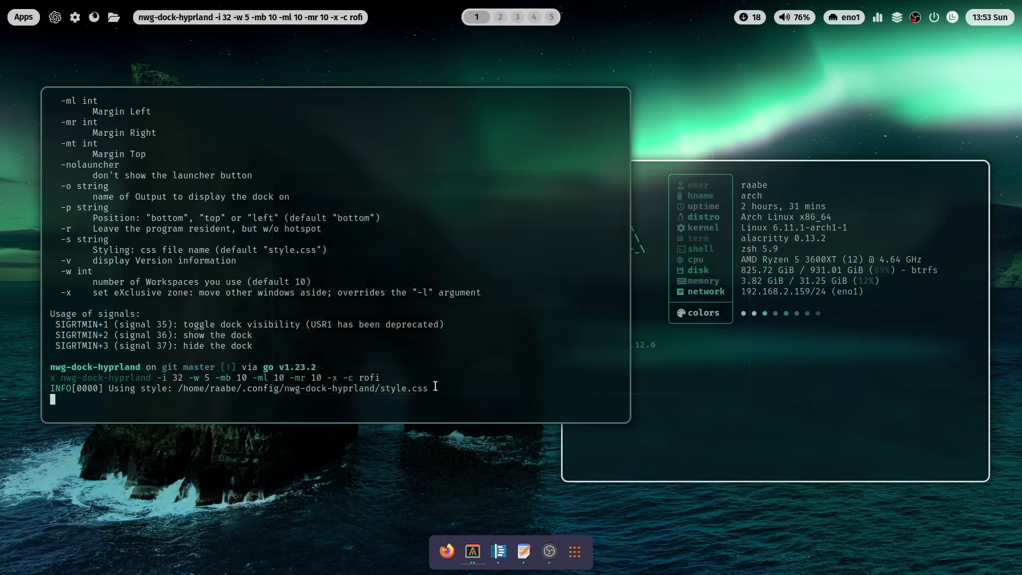
key(ctrl+c)
key(Up)
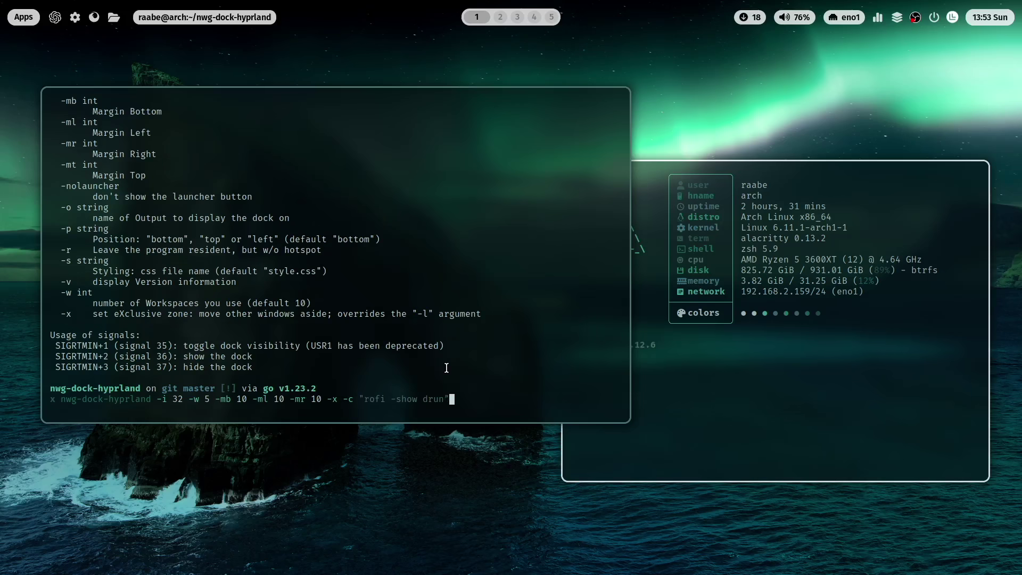
key(Return)
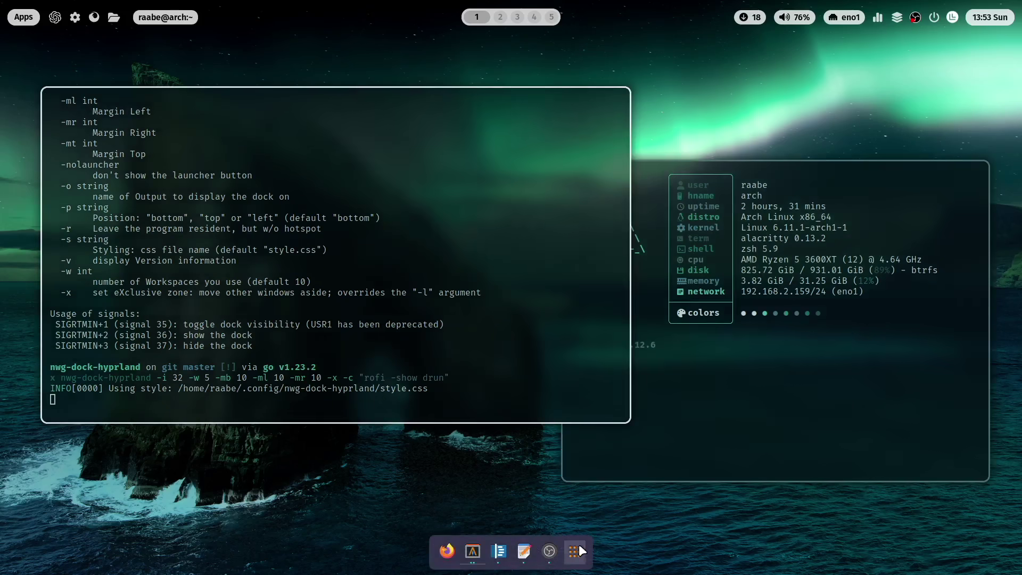
Open the rofi app list from the launcher, close it, and stop the dock.
click(575, 550)
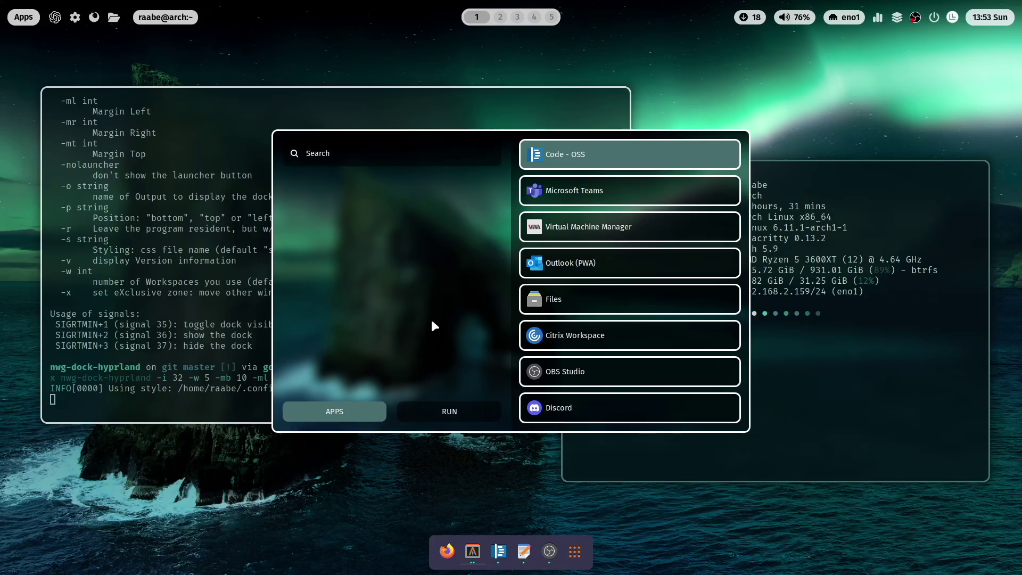
key(Escape)
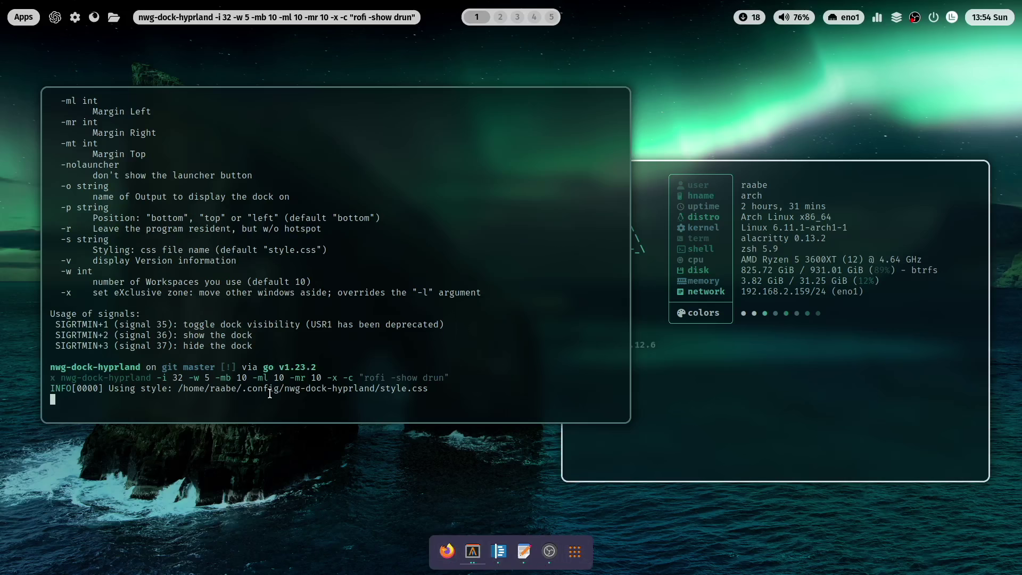
key(ctrl+c)
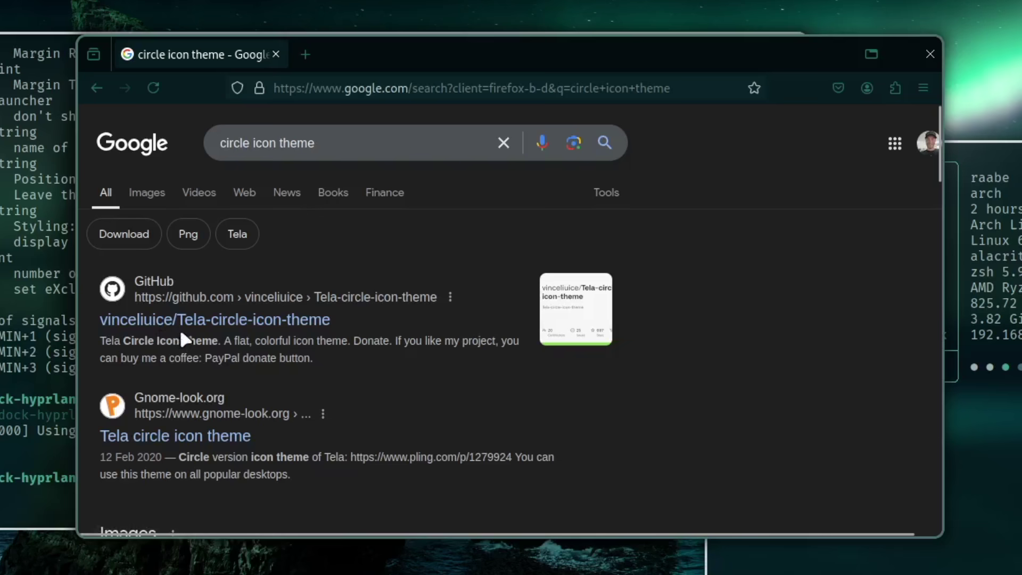
Open the McMojave-circle GitHub repository from the Google results and scroll its README.
scroll(442, 316, down, 10)
scroll(444, 318, down, 3)
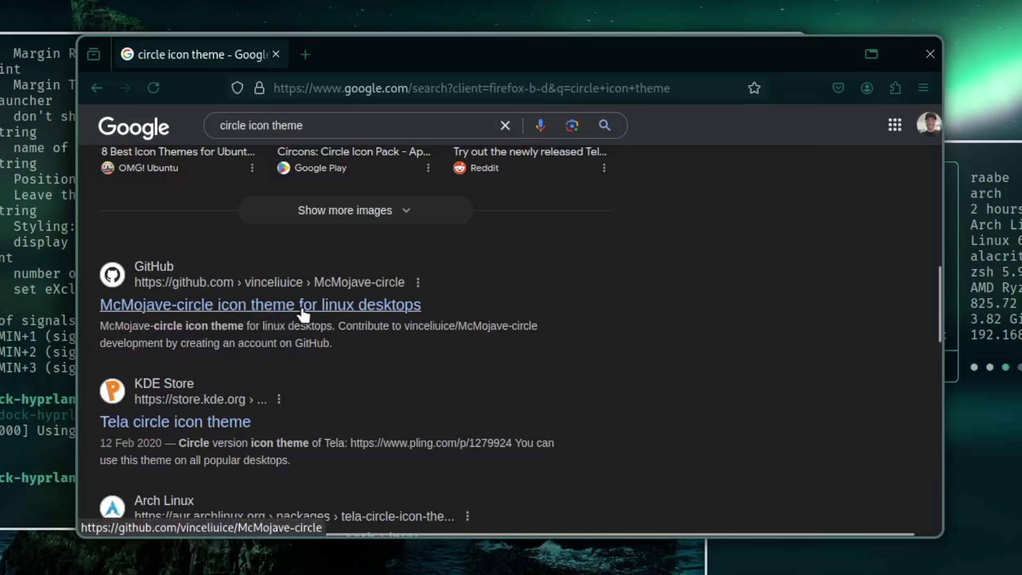
click(248, 305)
scroll(338, 292, down, 20)
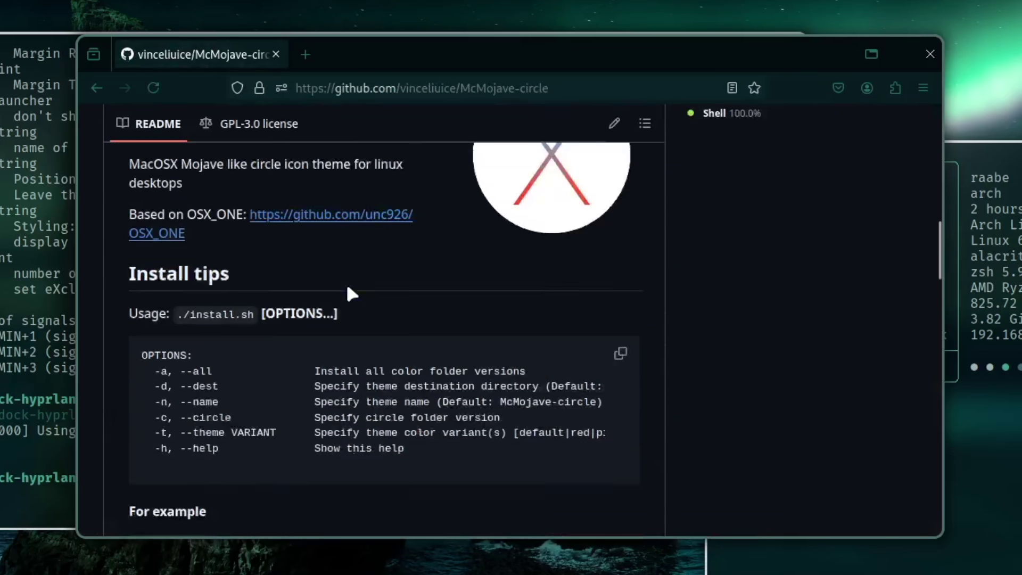
scroll(346, 286, down, 3)
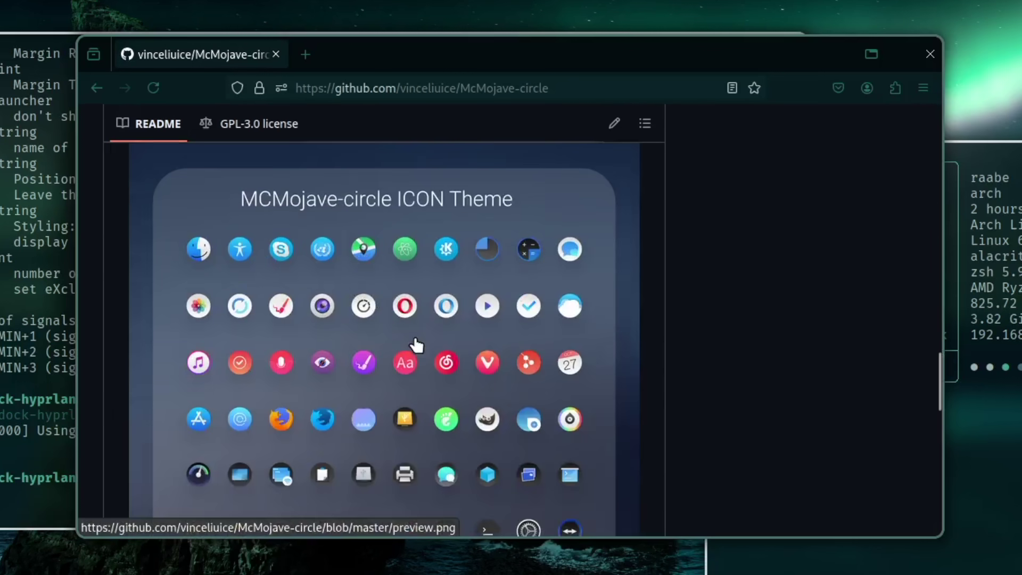
scroll(432, 251, up, 20)
scroll(173, 302, down, 6)
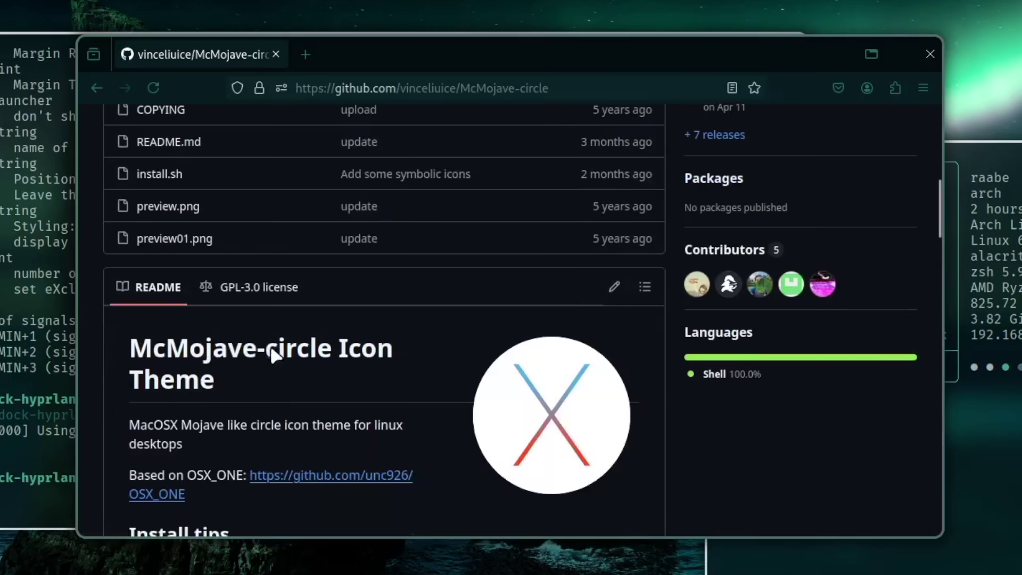
Search "aur McMojave-circle" in a new tab and copy the mcmojave-circle-icon-theme package name.
drag(130, 349, 334, 348)
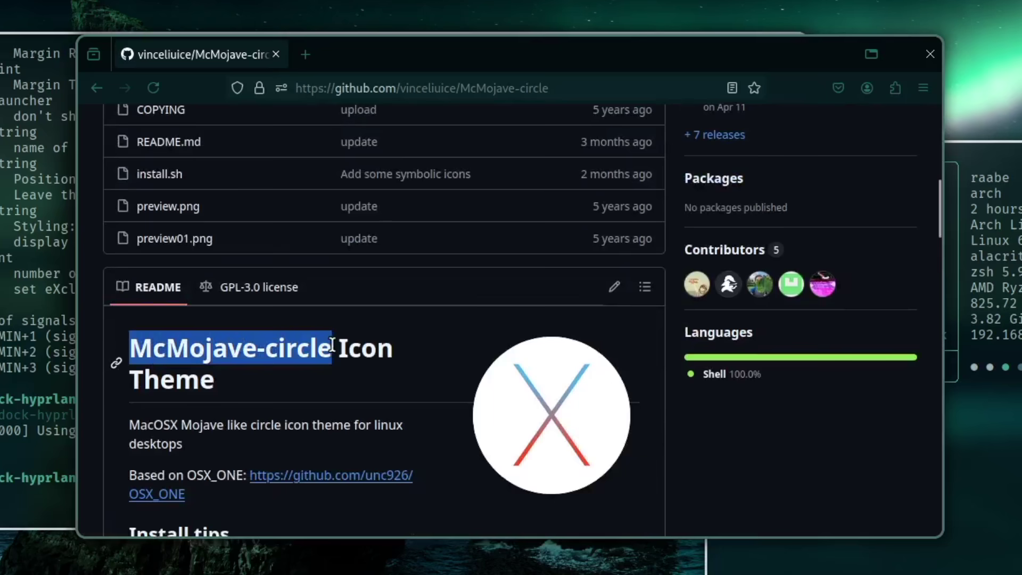
click(306, 54)
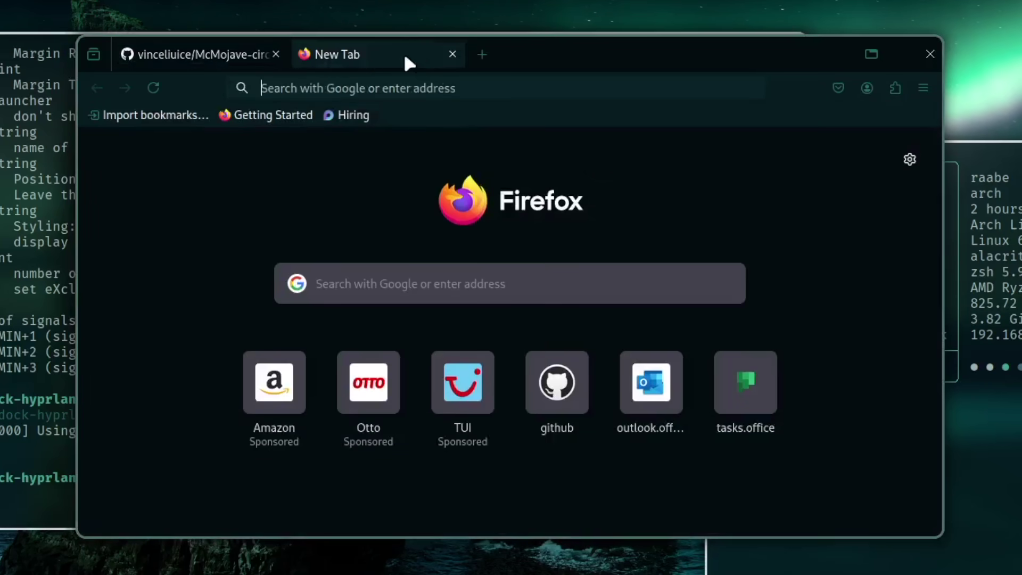
text(aur)
key(ctrl+v)
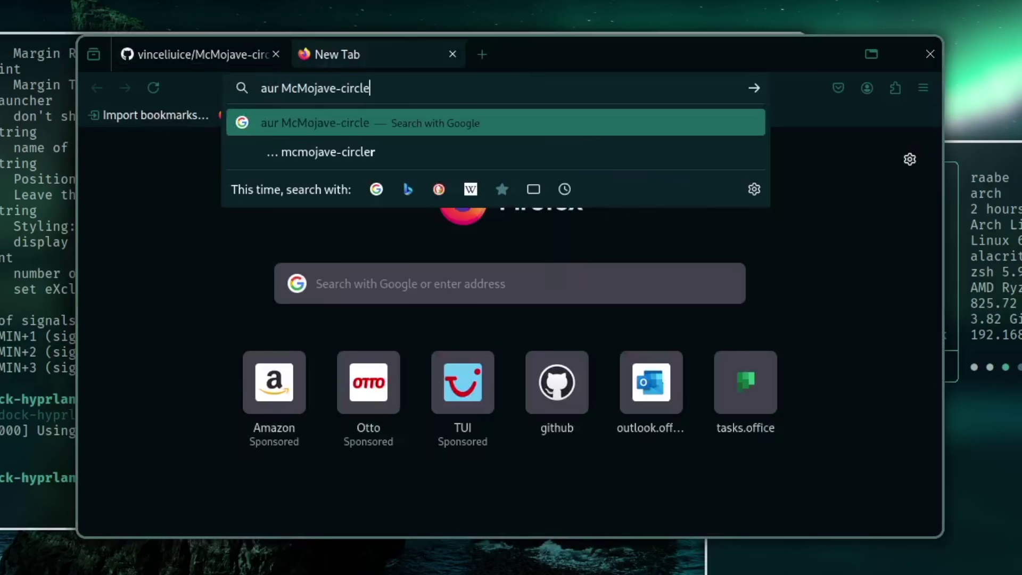
key(Return)
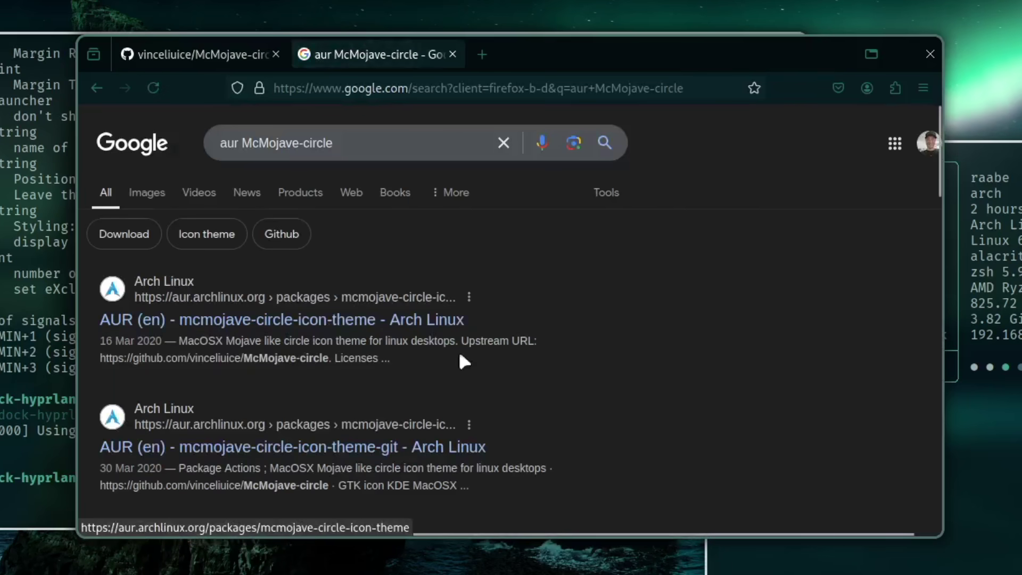
click(354, 320)
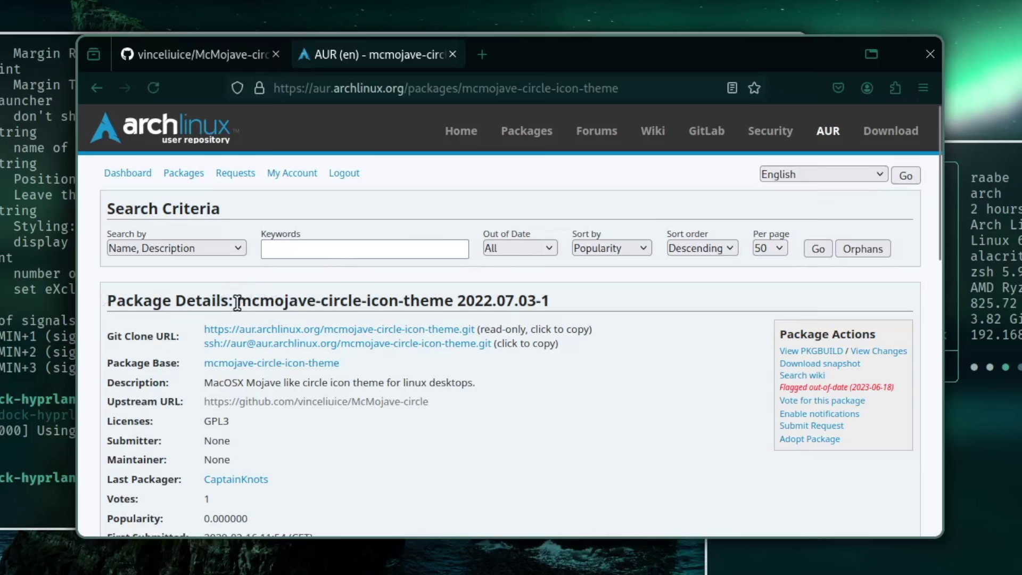
drag(237, 301, 453, 303)
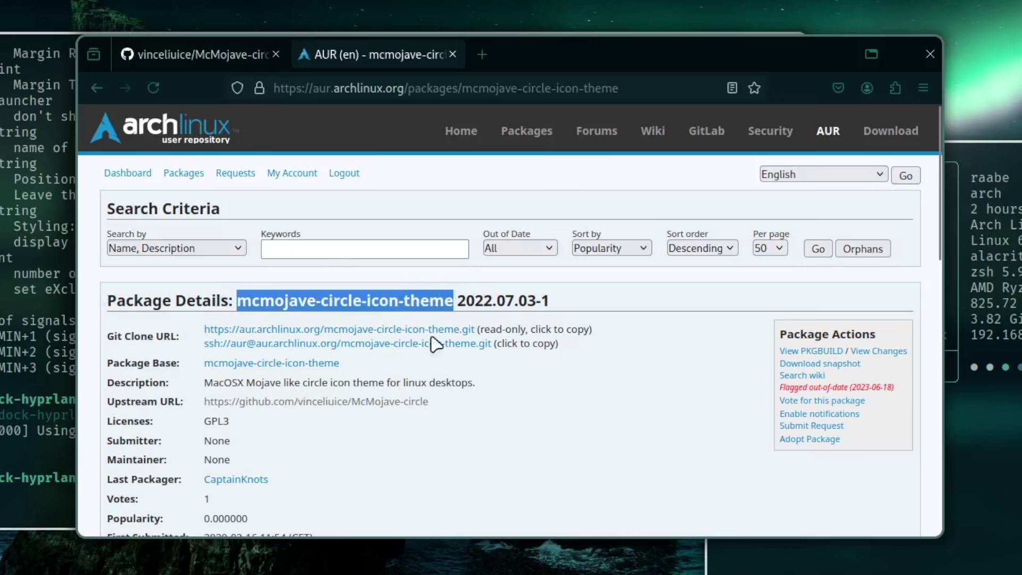
Install mcmojave-circle-icon-theme with yay -S in a new terminal.
key(super+Return)
text(yay )
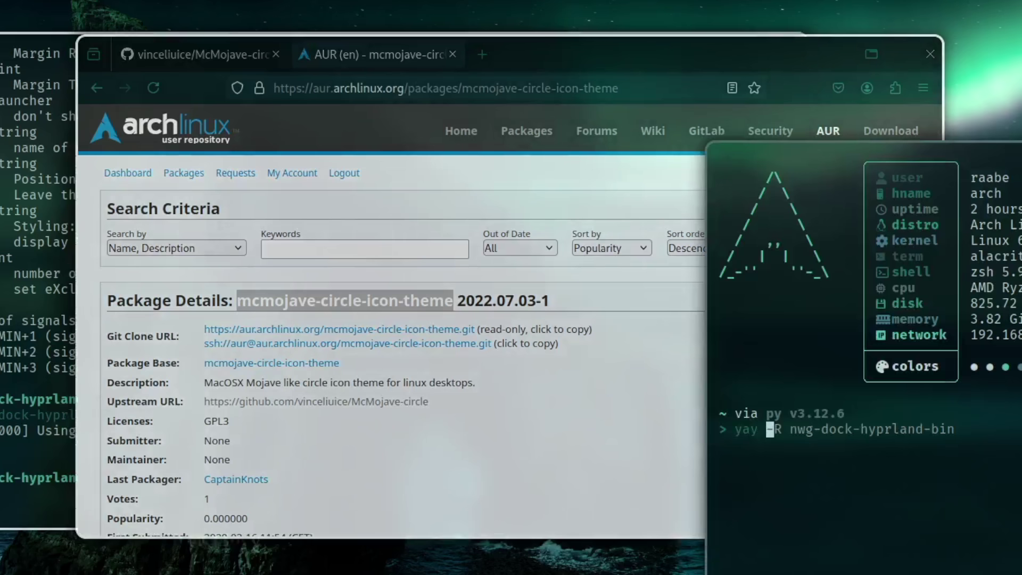
text(-S)
key(ctrl+shift+v)
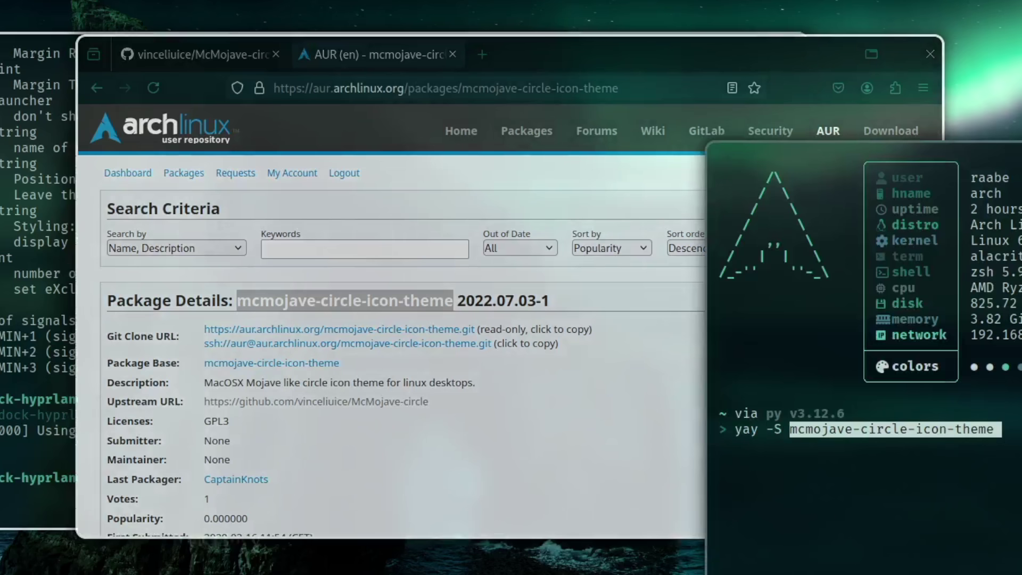
key(Return)
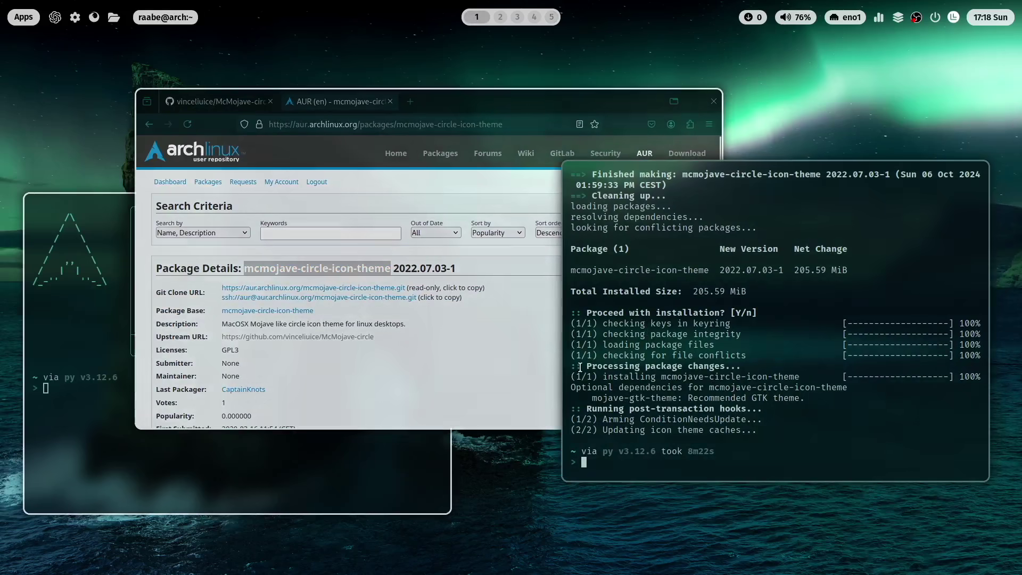
Close Firefox and launch nwg-look GTK Settings from the app launcher.
click(713, 101)
key(super)
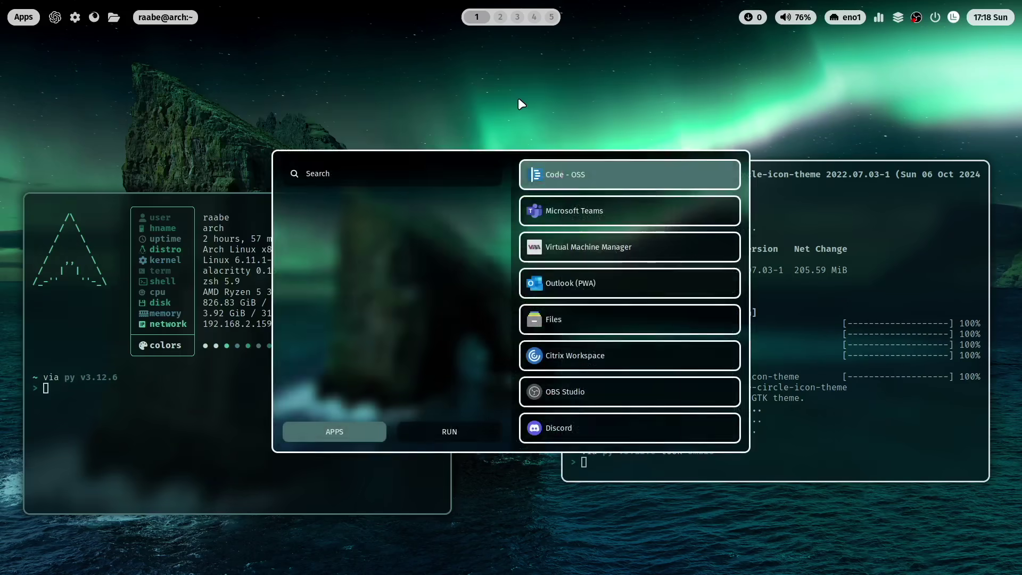
text(nwg)
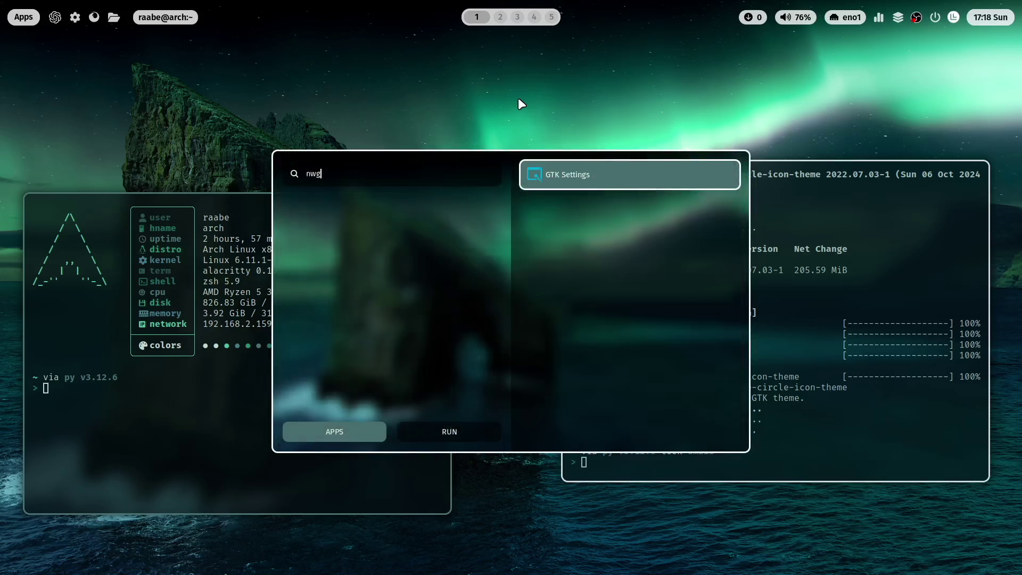
key(Return)
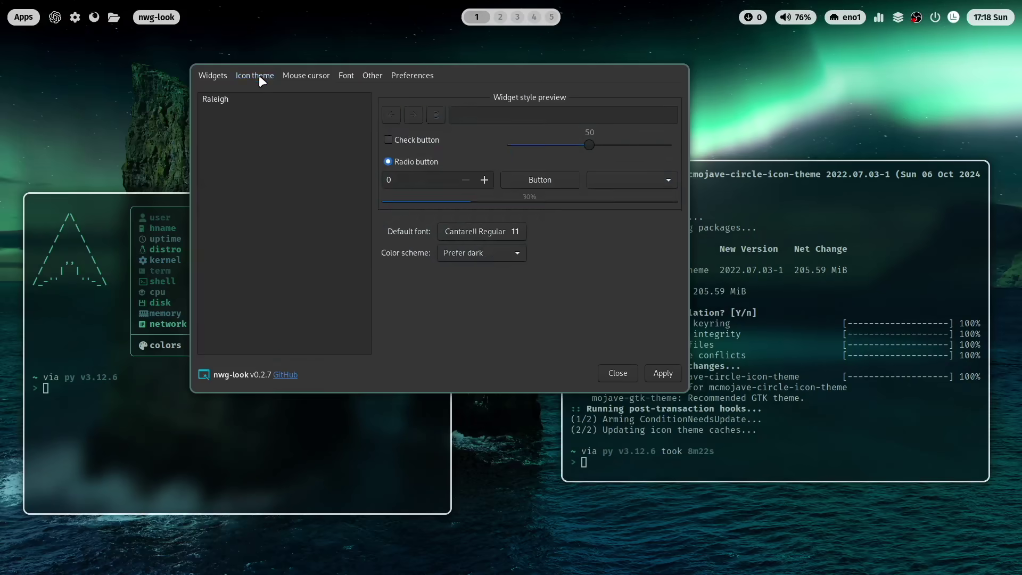
Preview McMojave-circle icon variants: dark, grey, yellow, grey-dark and green.
click(258, 75)
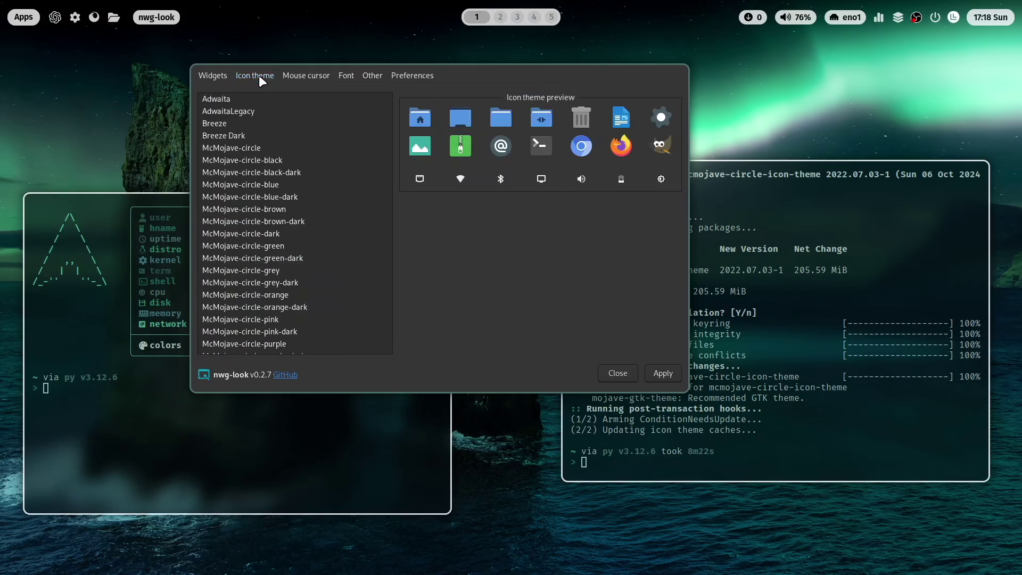
click(239, 235)
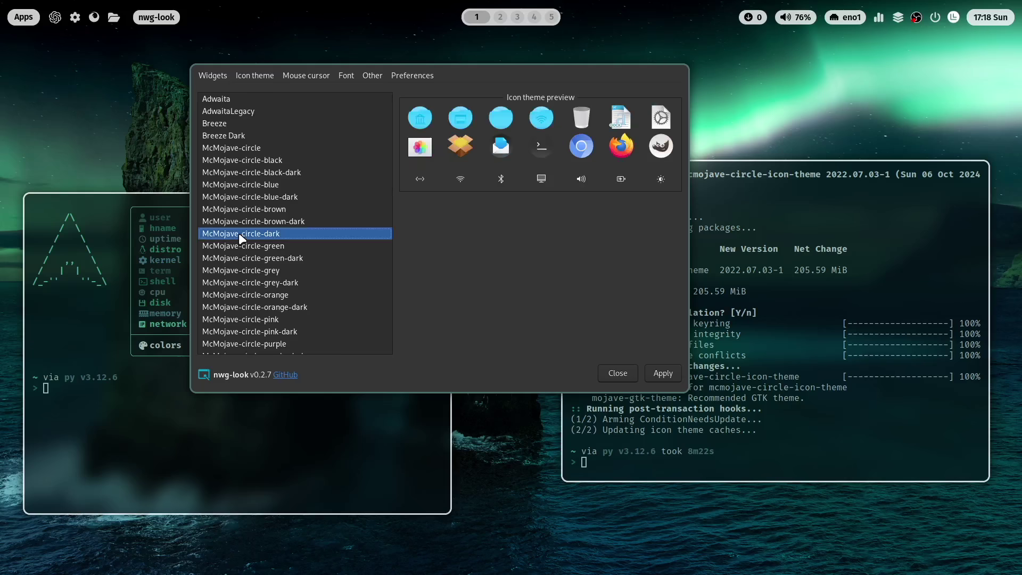
click(267, 270)
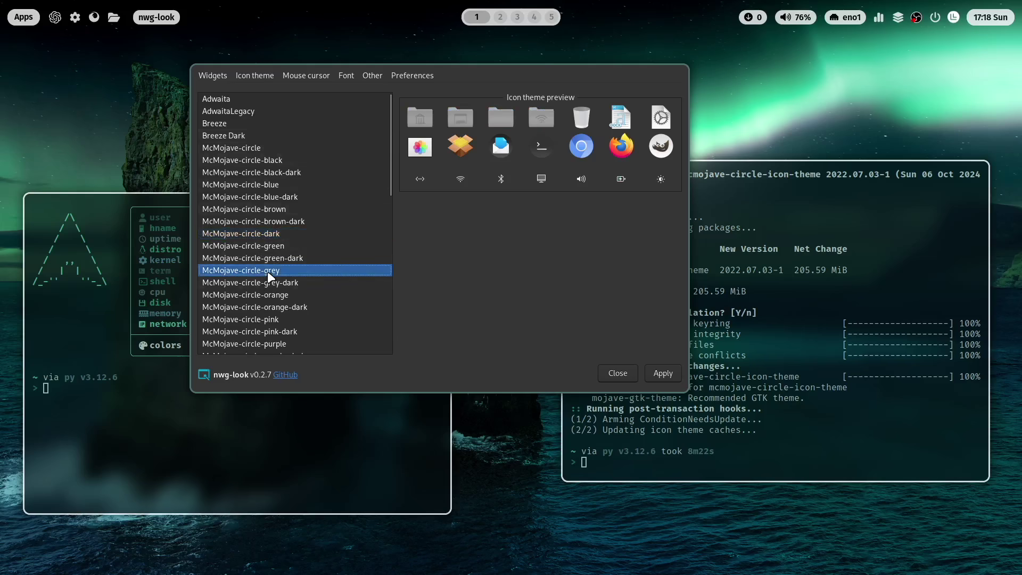
scroll(269, 280, down, 3)
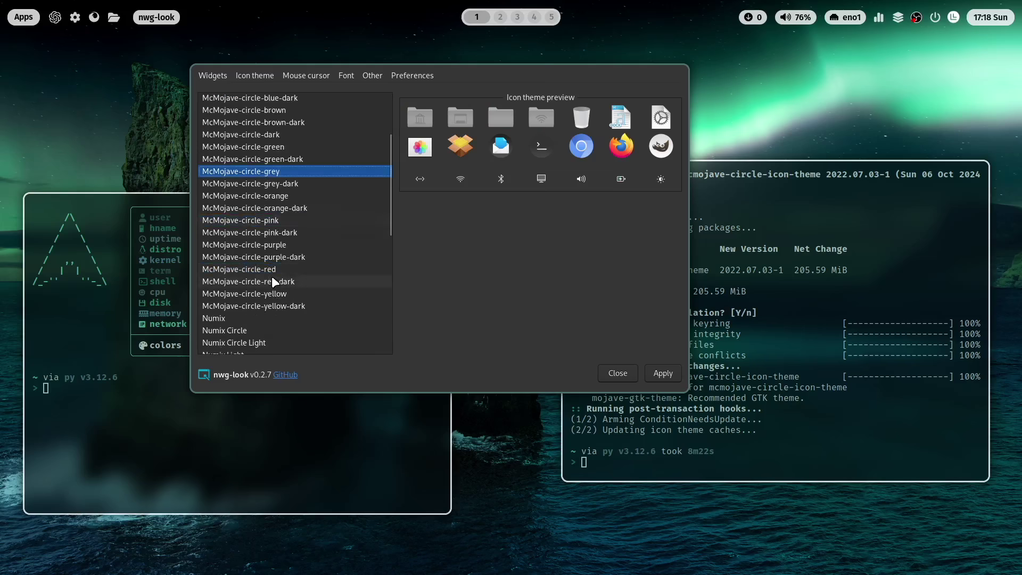
click(268, 295)
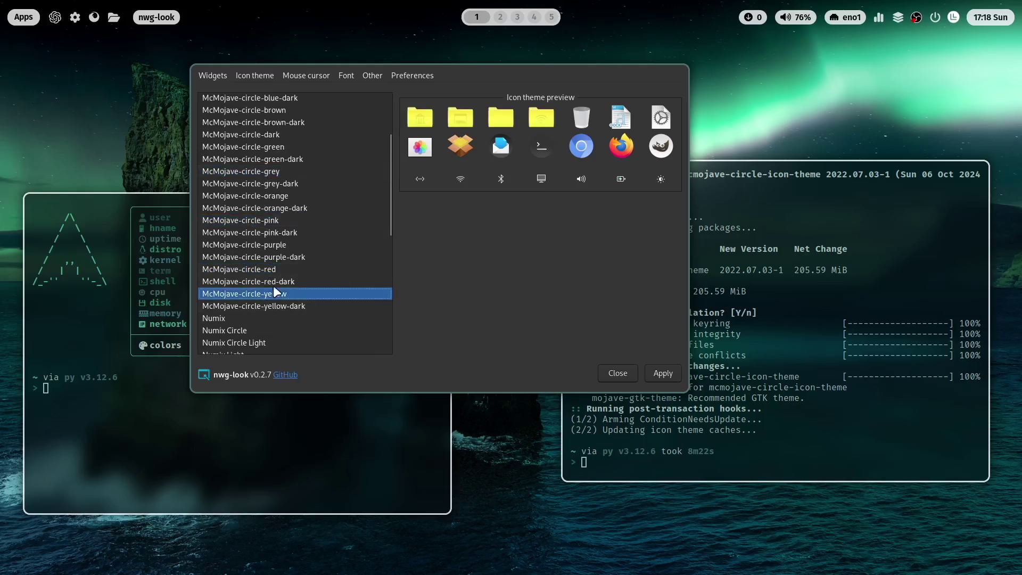
scroll(275, 277, up, 3)
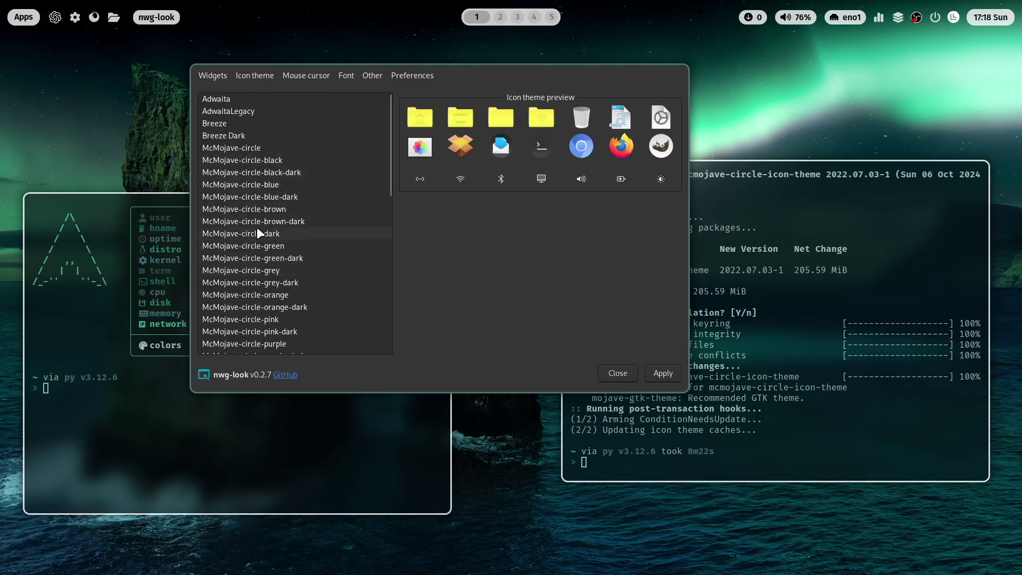
click(261, 273)
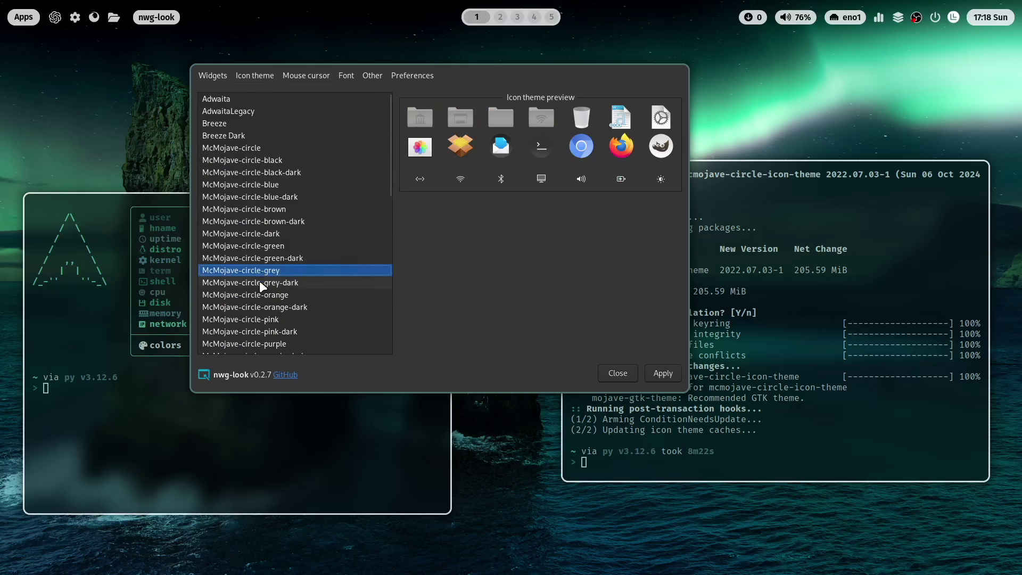
click(260, 283)
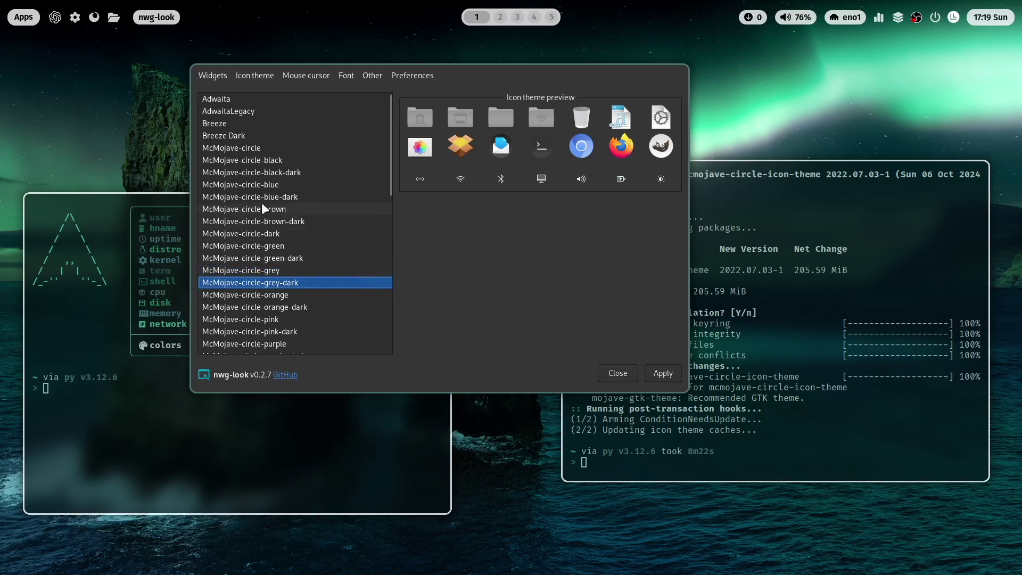
click(264, 246)
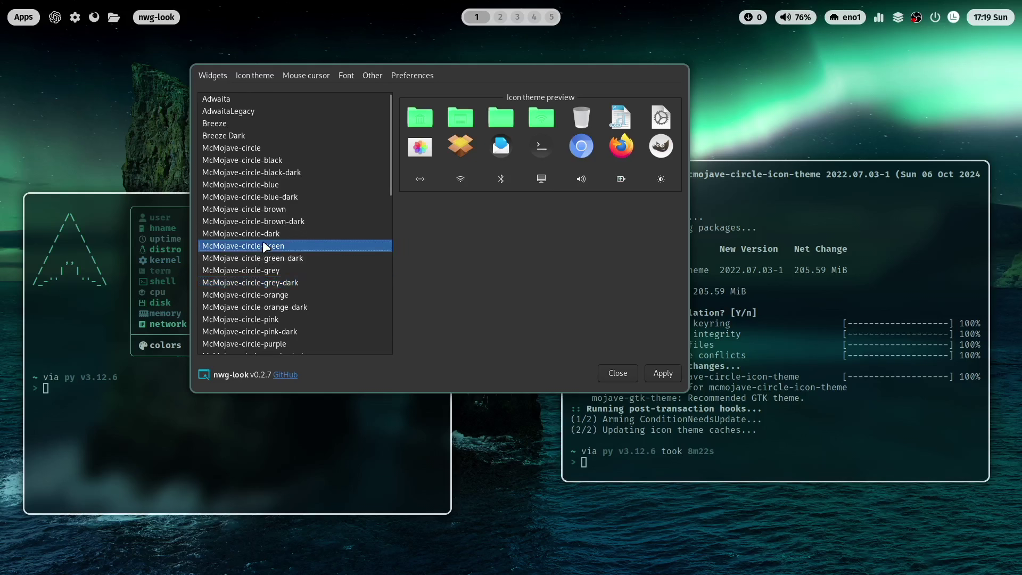
Apply the McMojave-circle-dark icon theme and close nwg-look.
click(271, 235)
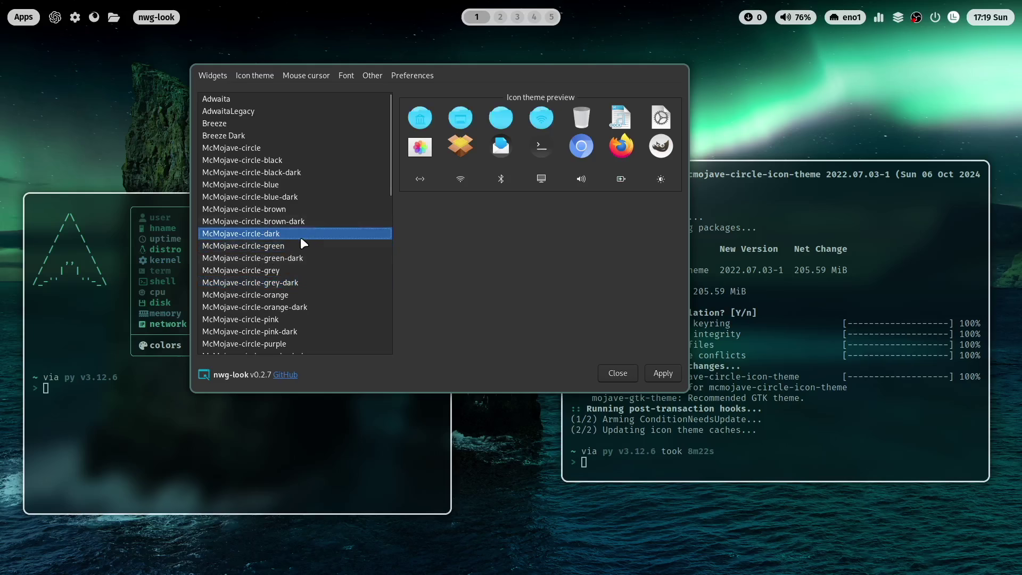
click(669, 374)
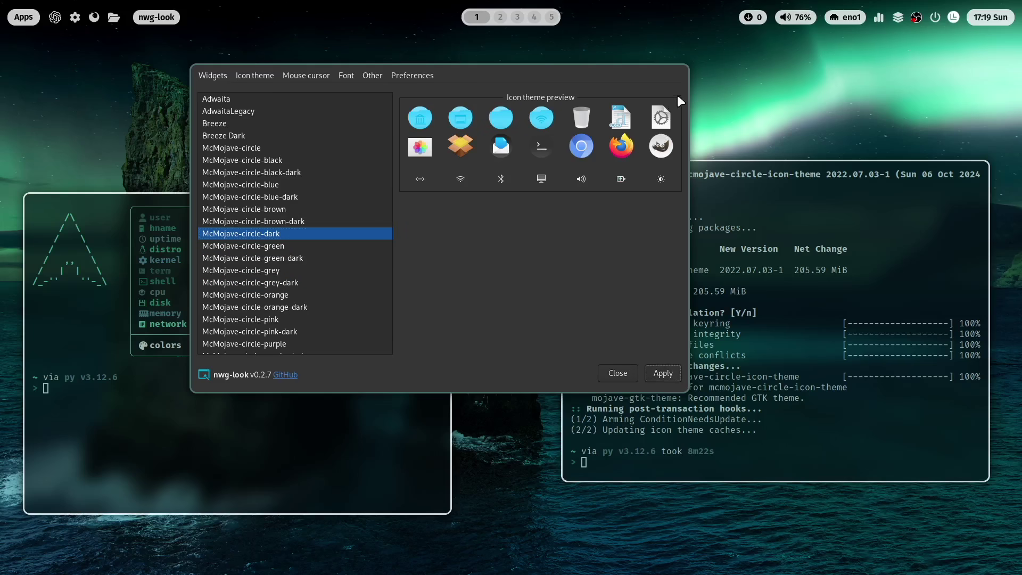
key(super+q)
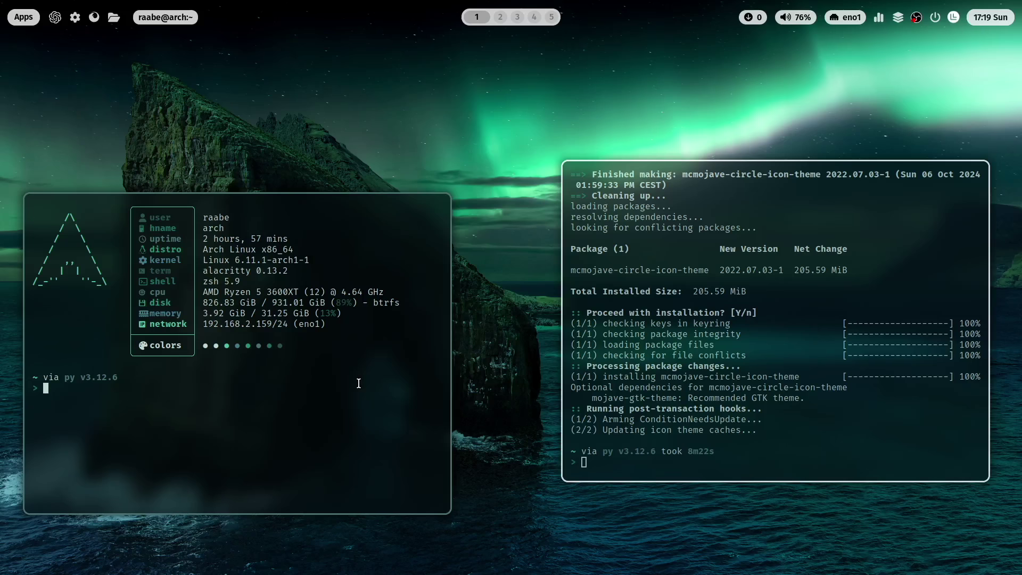
Start nwg-dock-hyprland by accepting the zsh autosuggestion after typing nwg.
text(nwg)
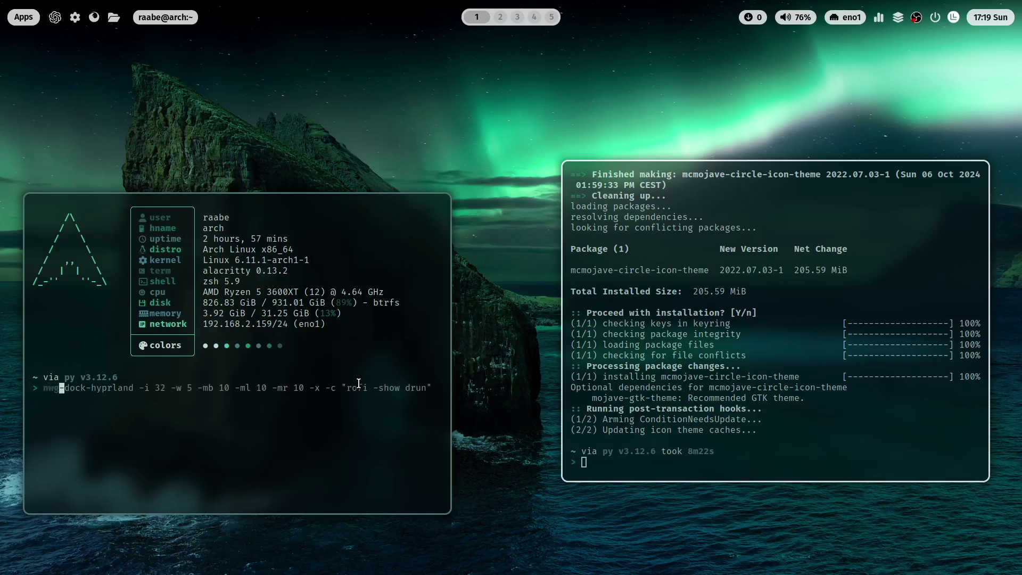
key(Right)
key(Return)
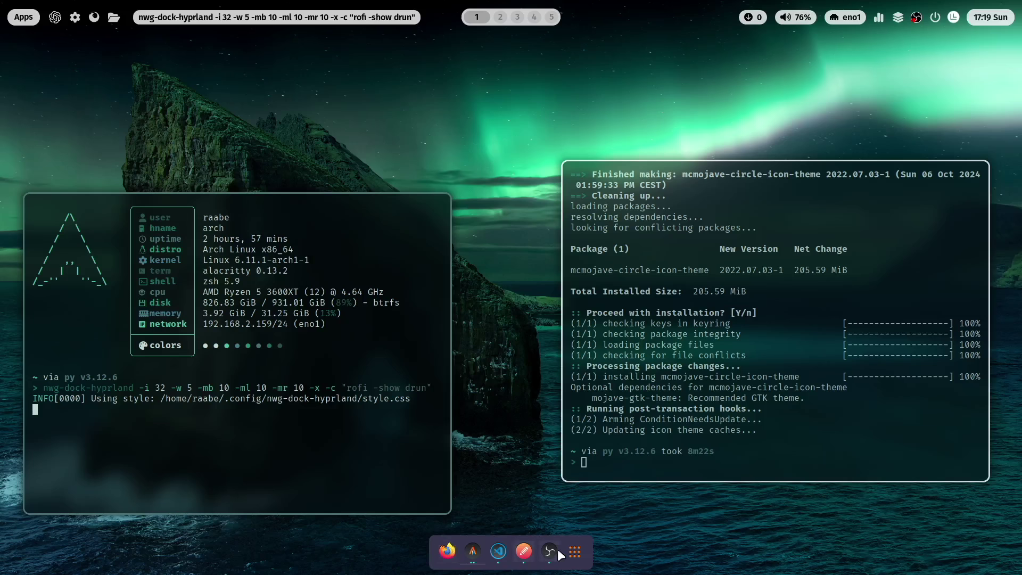
Open the rofi app launcher from the dock's grid icon and scroll the terminal output.
click(616, 548)
scroll(621, 213, down, 12)
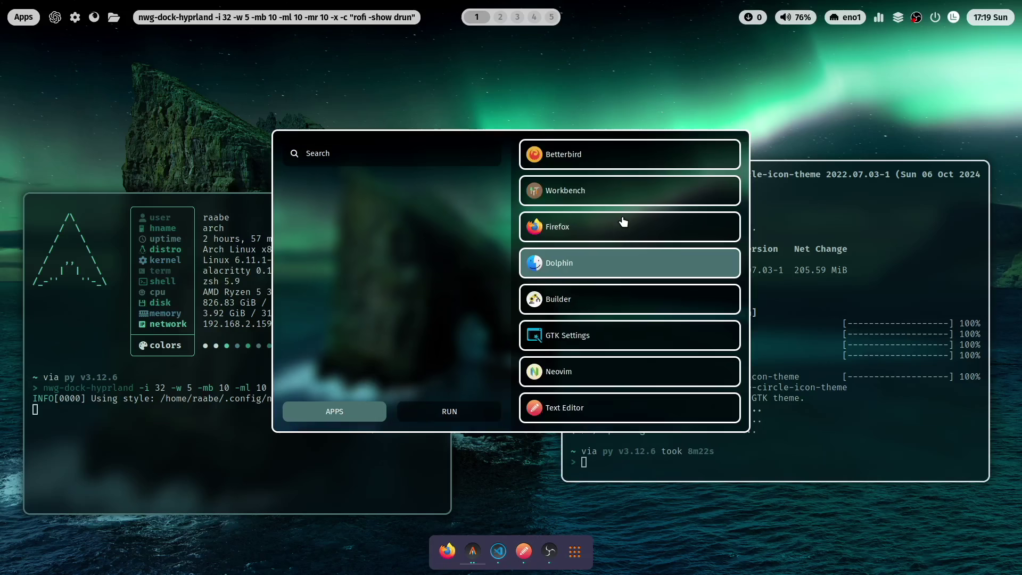
scroll(617, 266, down, 5)
scroll(616, 295, up, 10)
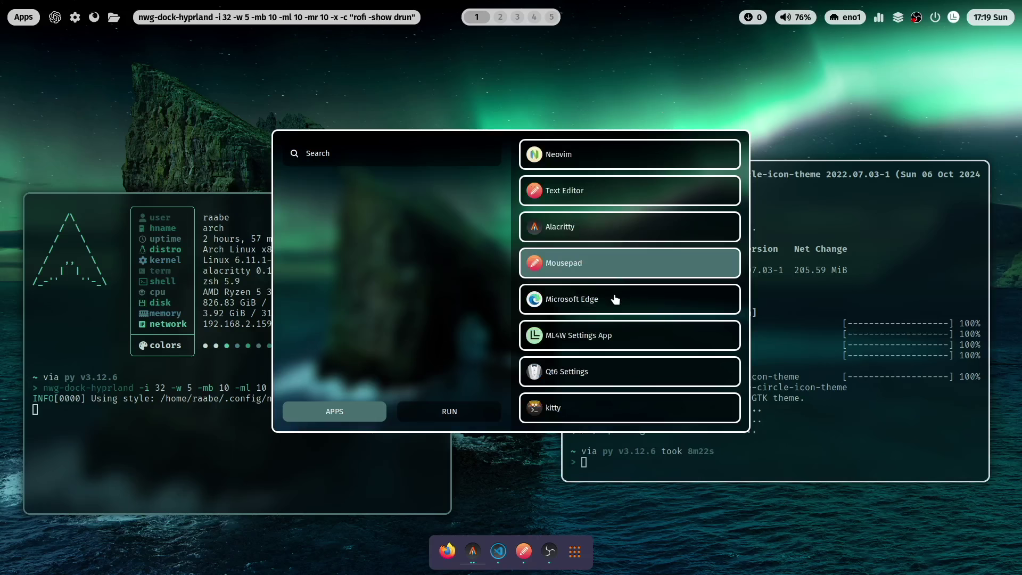
scroll(616, 297, up, 2)
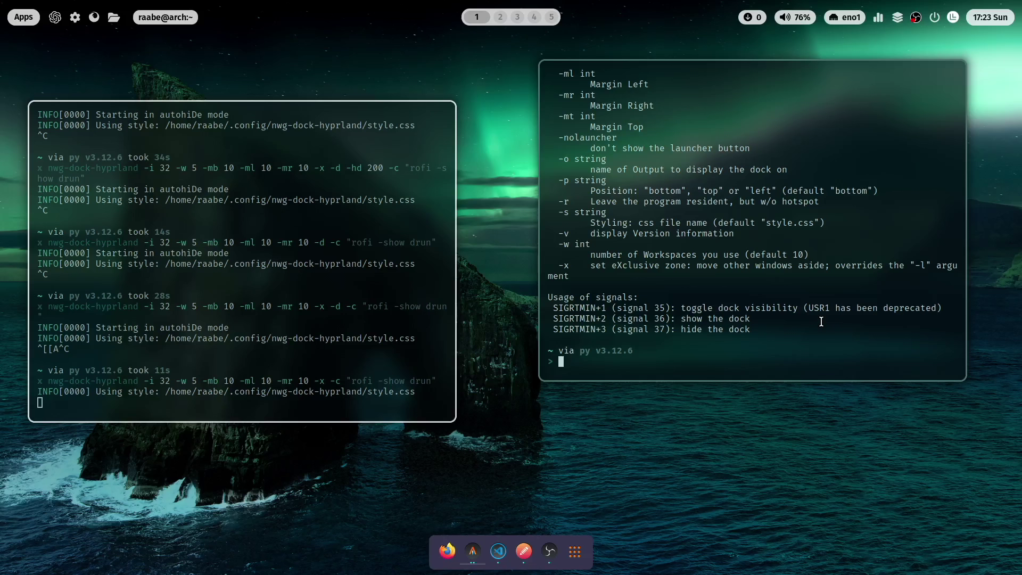
Enter ~/.config/nwg-dock-hyprland, list its lone style.css, and switch to the editor workspace.
text(.config/nwg-d)
key(Tab)
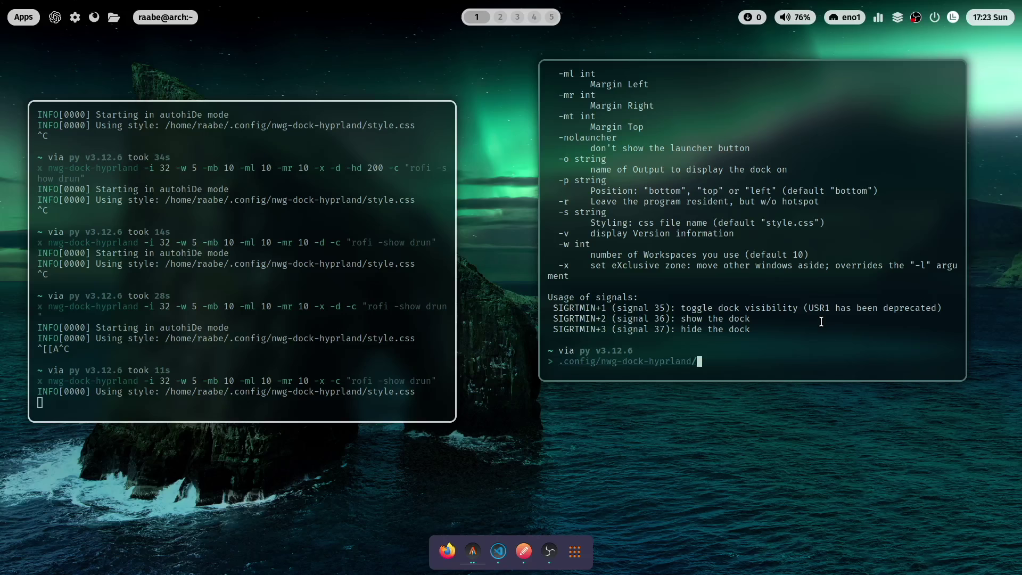
key(Return)
text(ls)
key(Return)
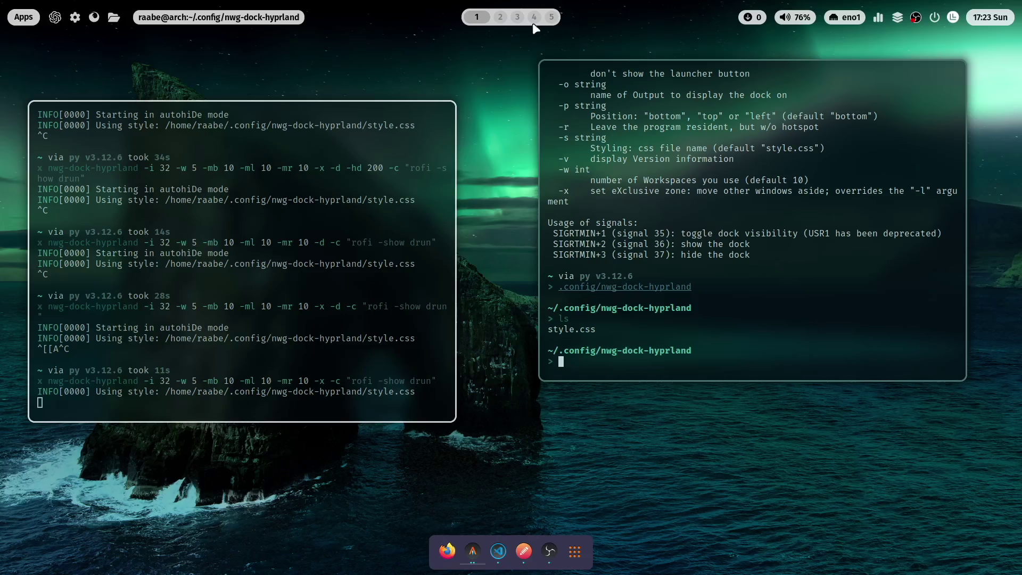
click(501, 19)
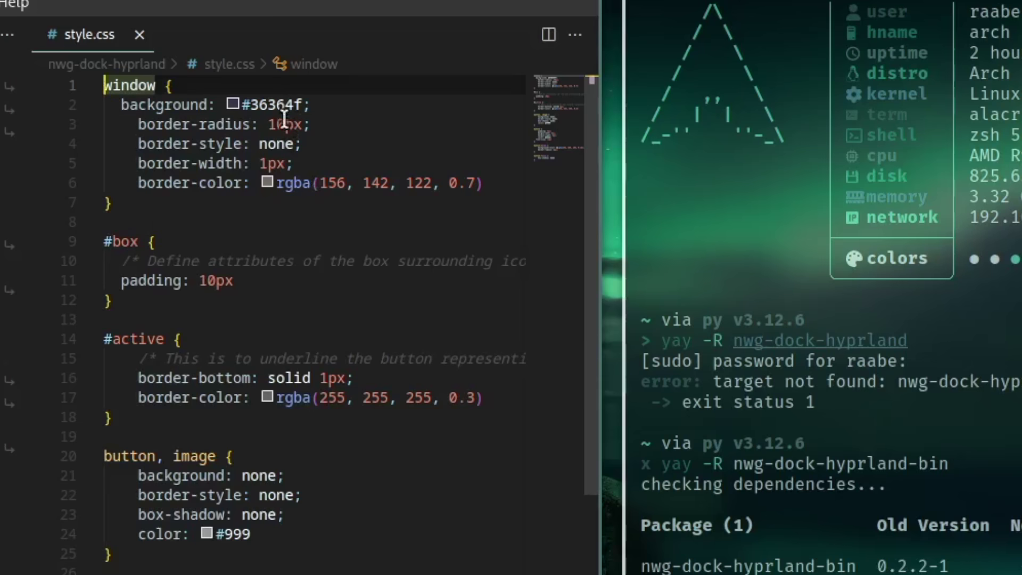
Set the dock window background to #cccccc in style.css, save, and relaunch the dock.
click(251, 104)
key(ctrl+shift+Right)
text(cccccc)
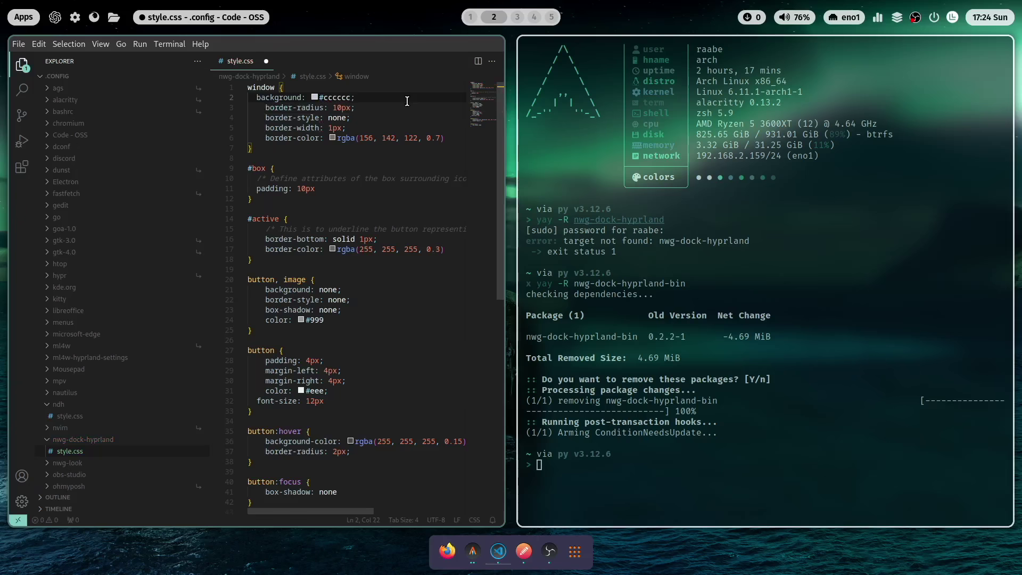
key(ctrl+s)
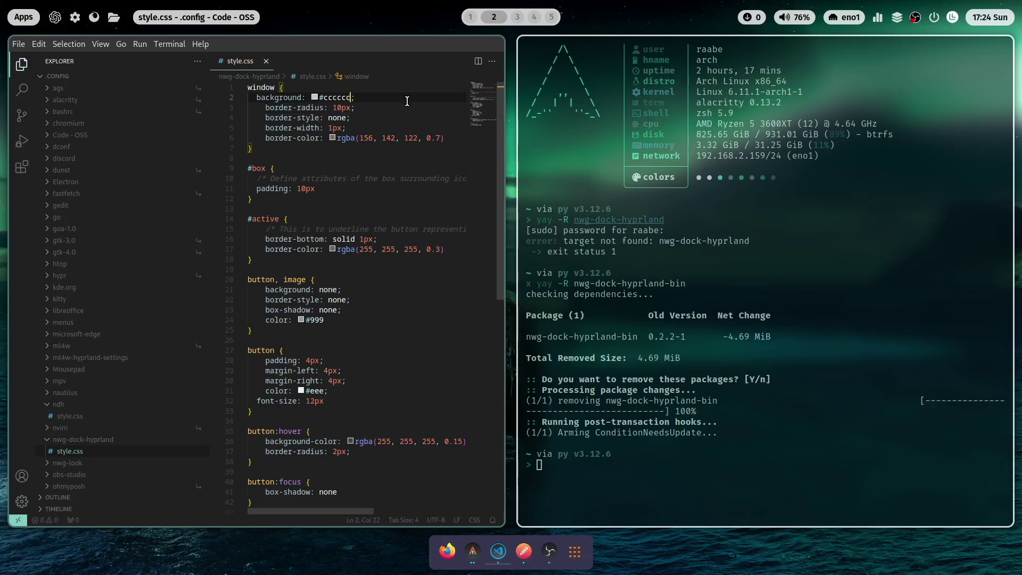
key(super+1)
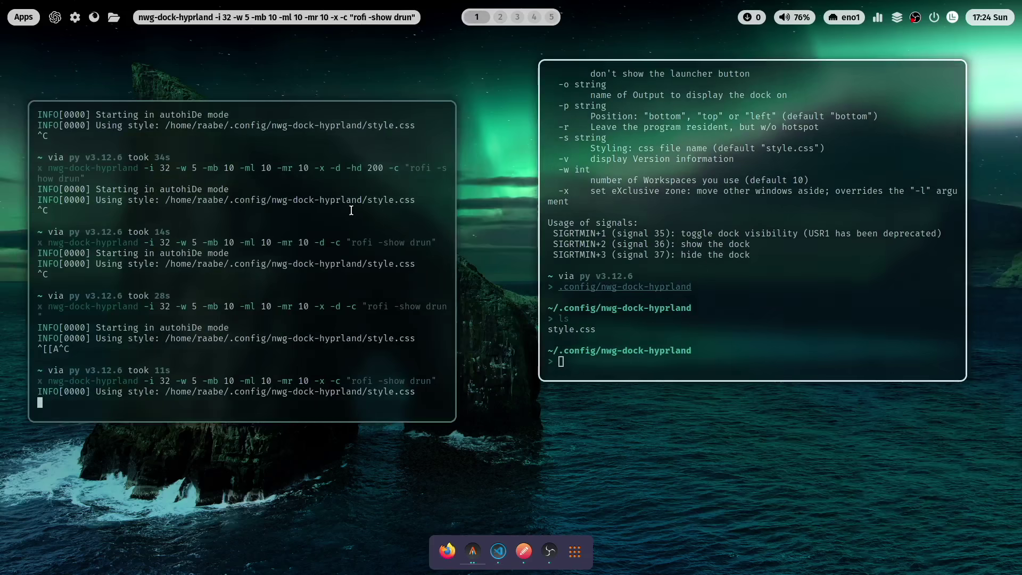
key(ctrl+c)
key(Up)
key(Return)
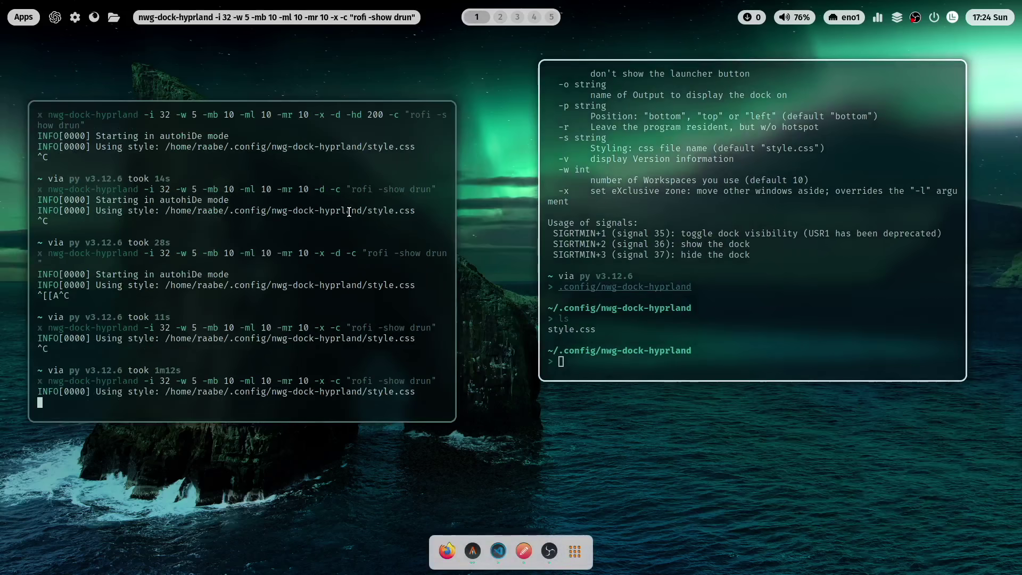
Change the window background to #333333, save, and restart the dock again.
key(super+2)
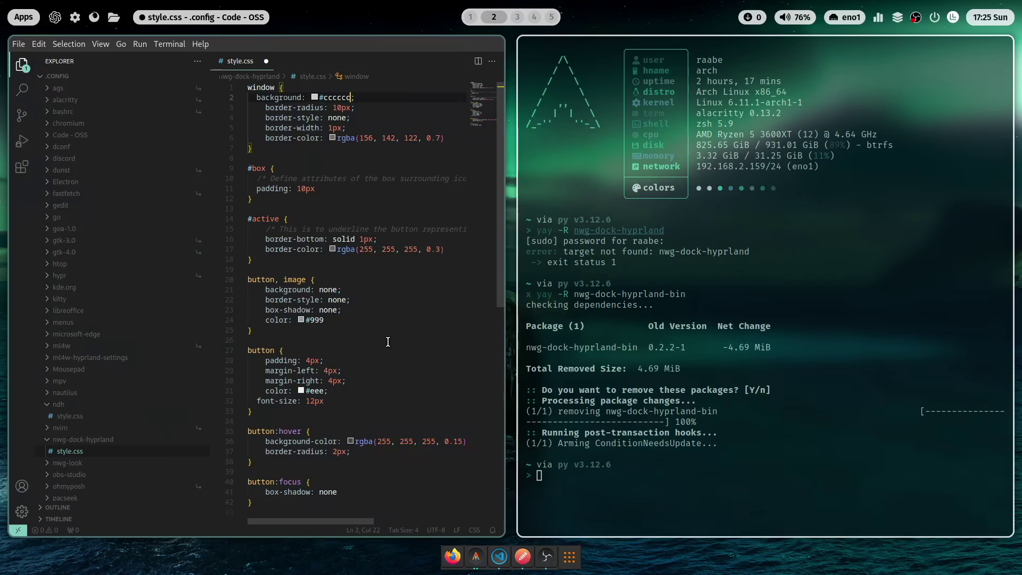
key(ctrl+z)
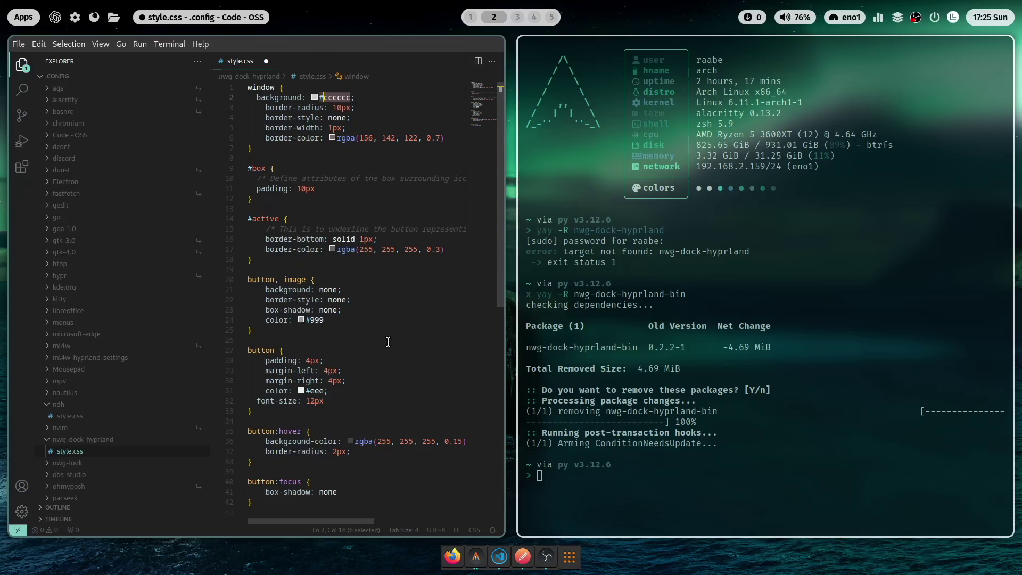
text(333333)
key(ctrl+s)
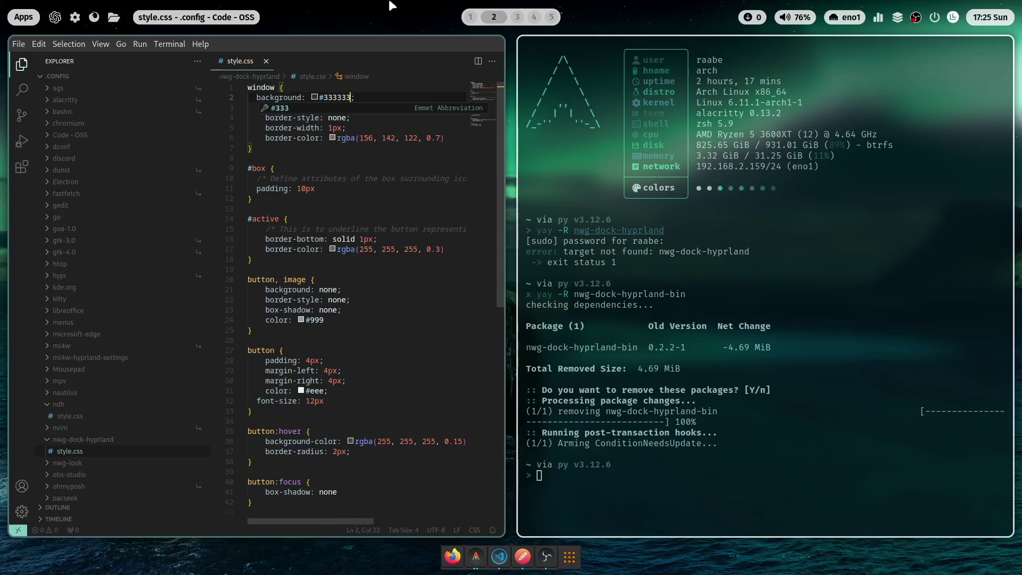
click(471, 17)
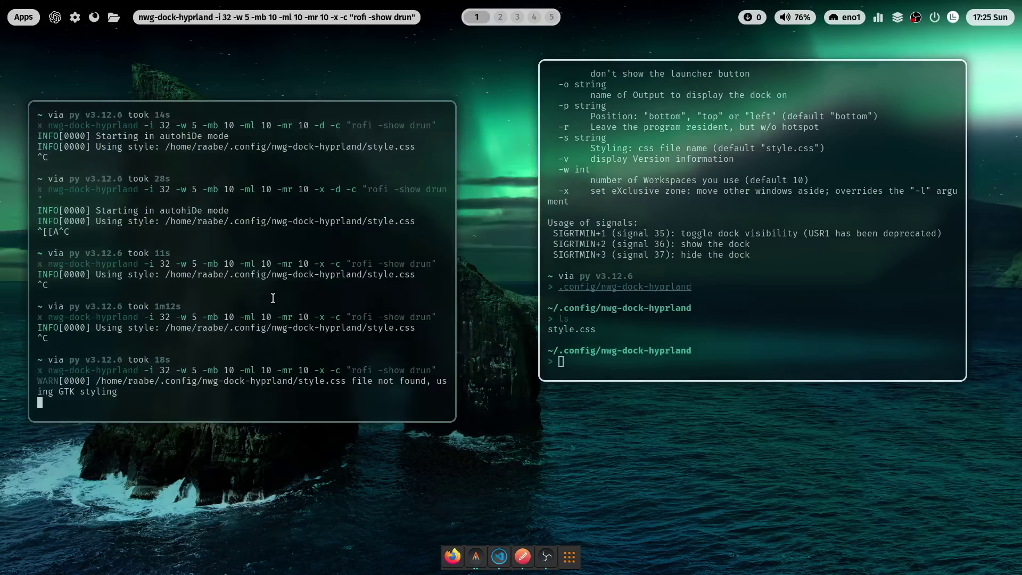
key(ctrl+c)
key(Up)
key(Return)
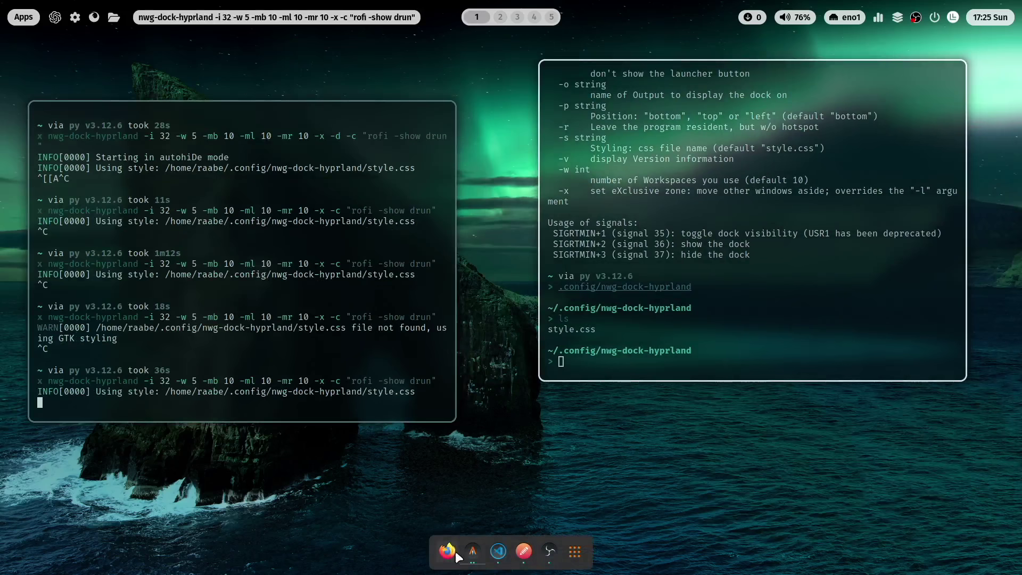
click(551, 17)
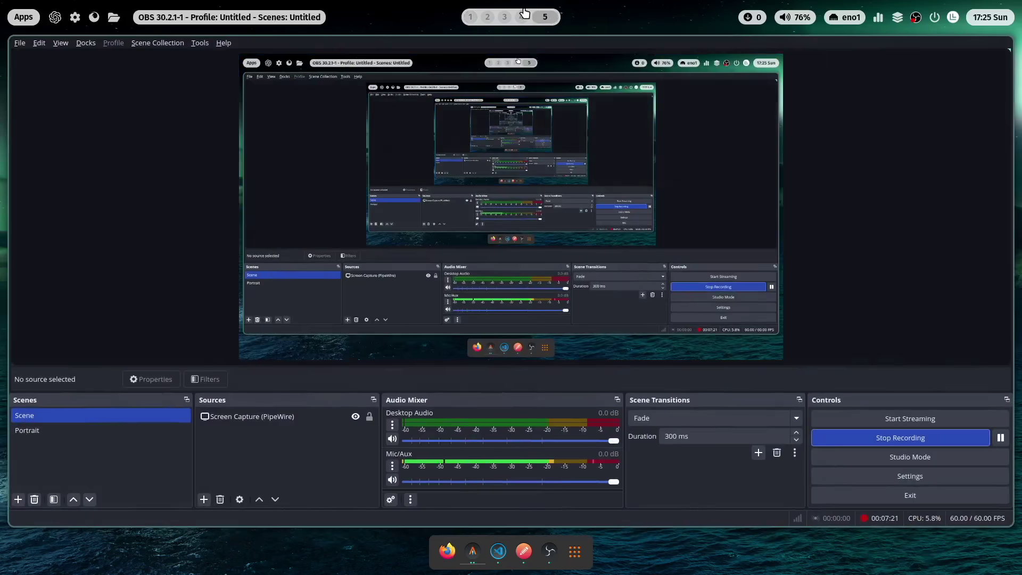
key(super+1)
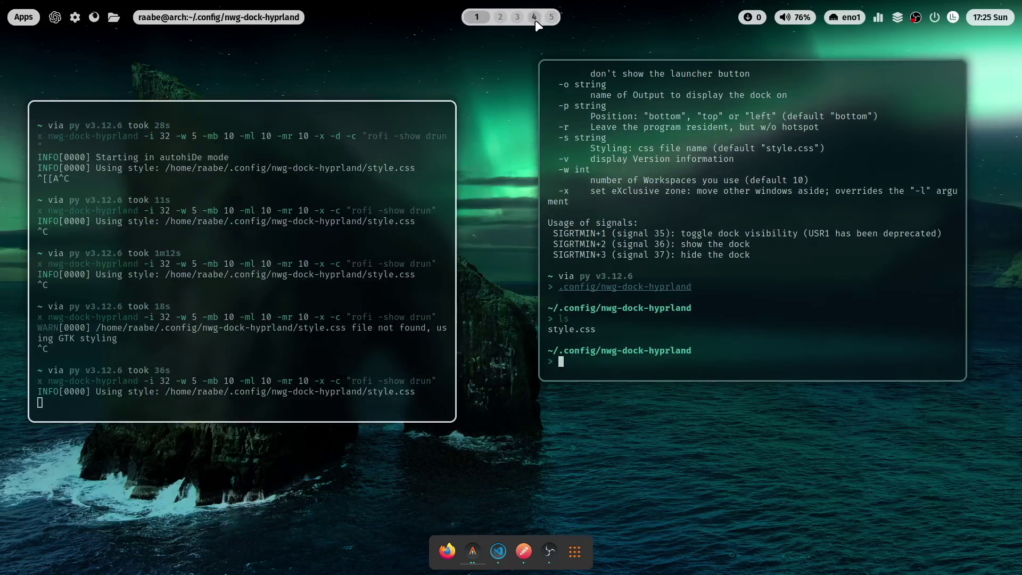
Add opacity:0.8; below the border-color line in the window rule and save.
click(501, 17)
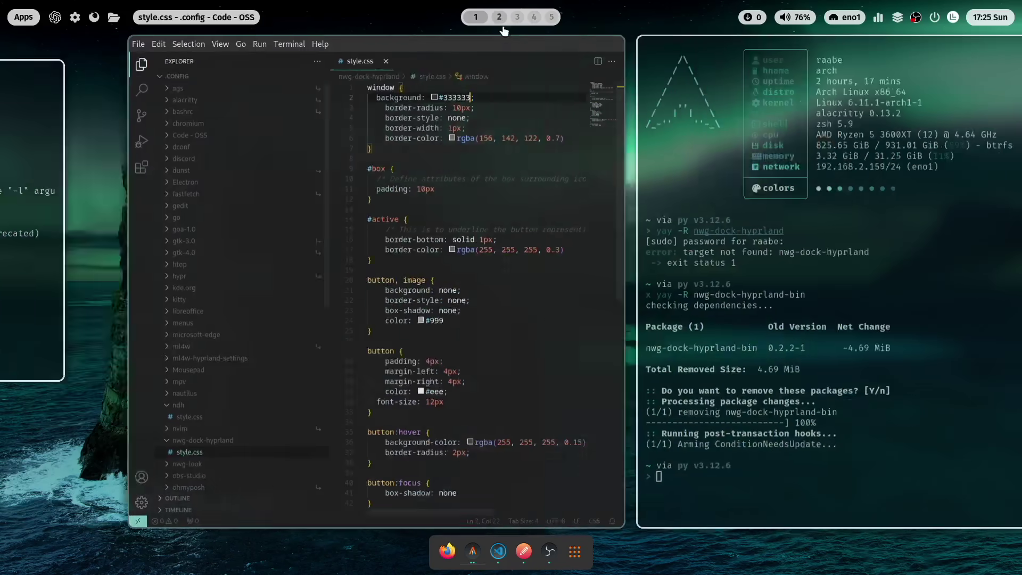
click(301, 152)
key(Up)
key(End)
key(Return)
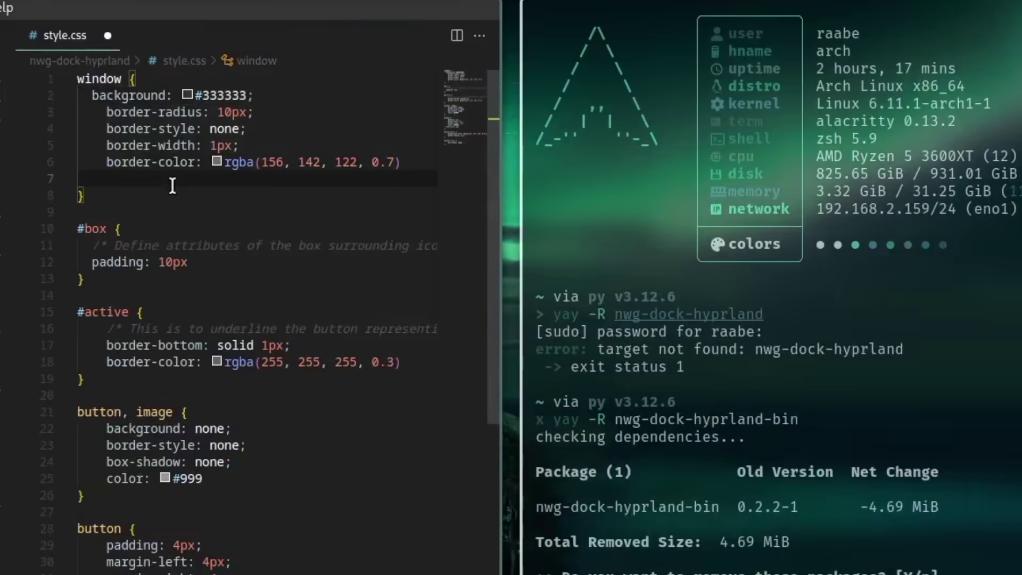
text(opacity:0)
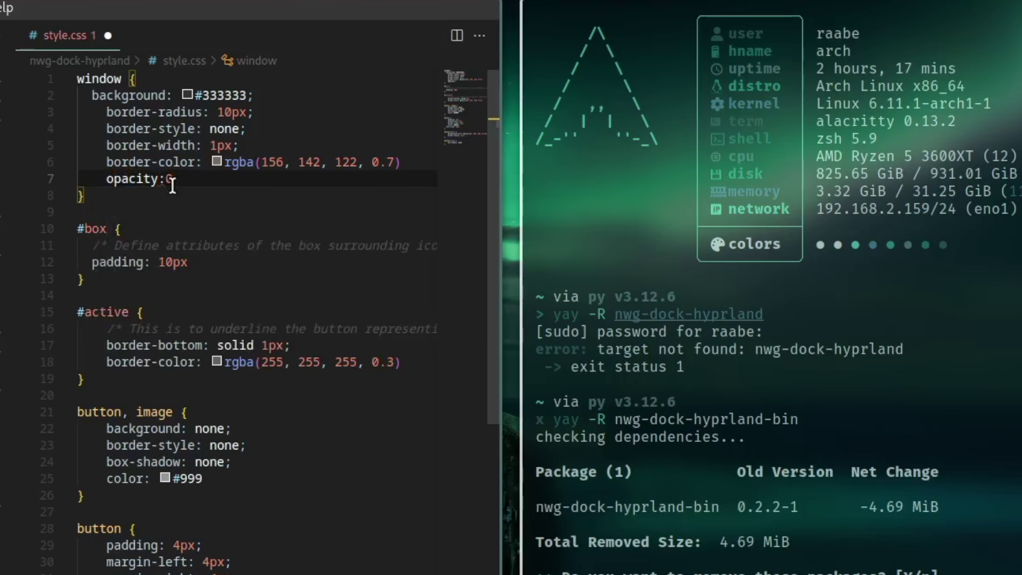
text(.8;)
key(ctrl+s)
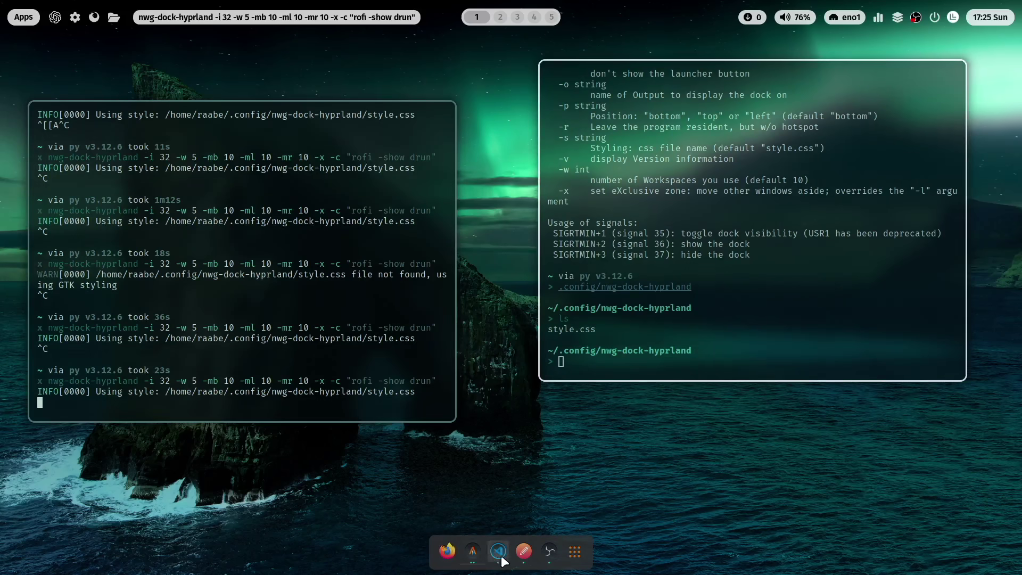
Restart the dock to load the opacity, then adjust the opacity value and resave style.css.
click(500, 17)
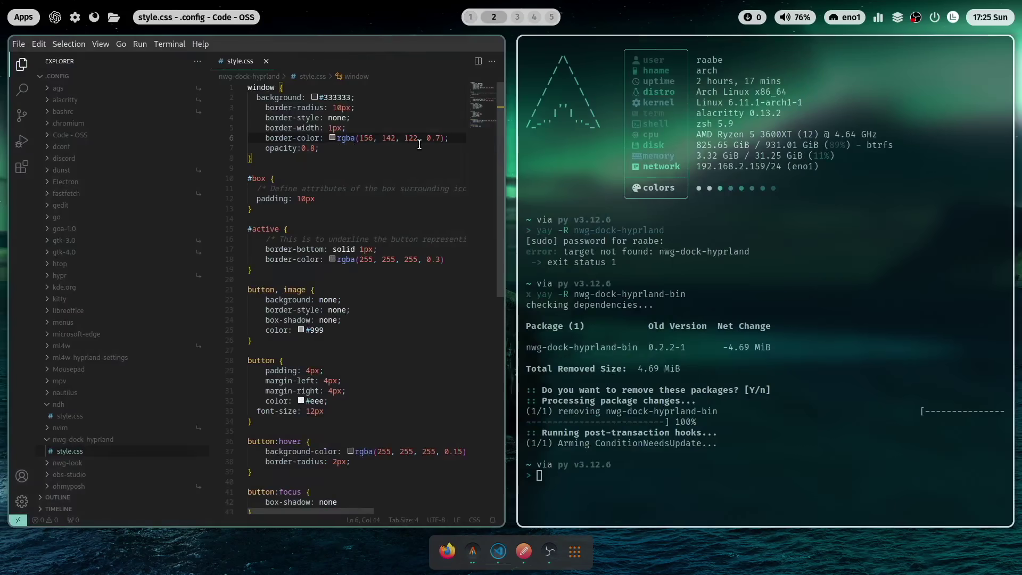
click(315, 148)
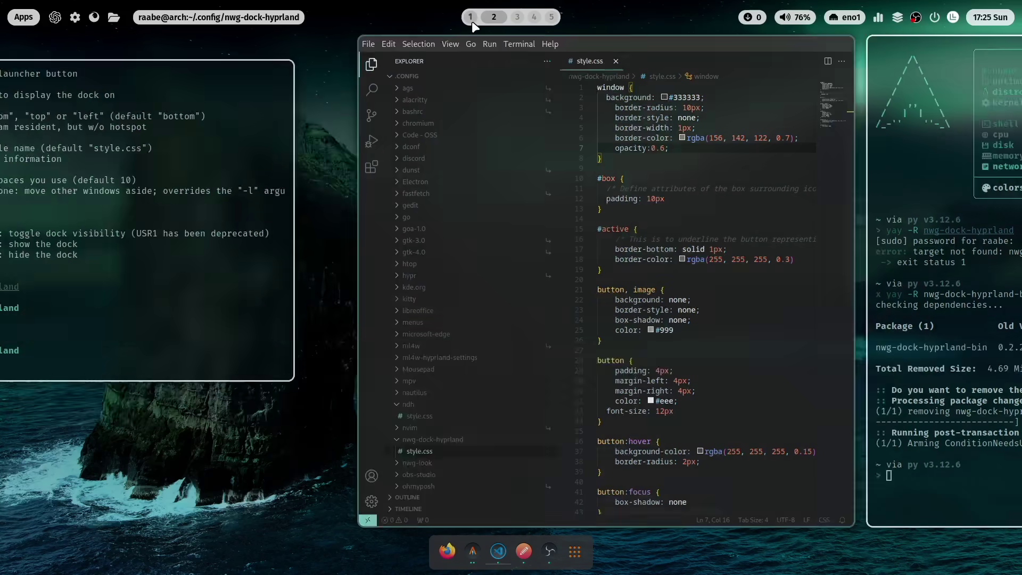
click(471, 17)
key(ctrl+c)
key(Up)
key(Return)
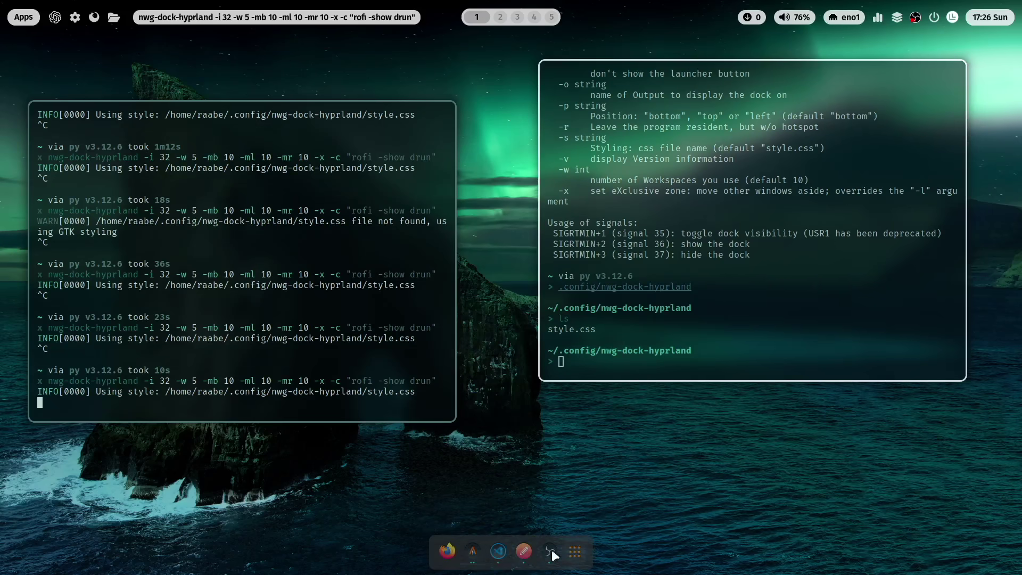
click(500, 17)
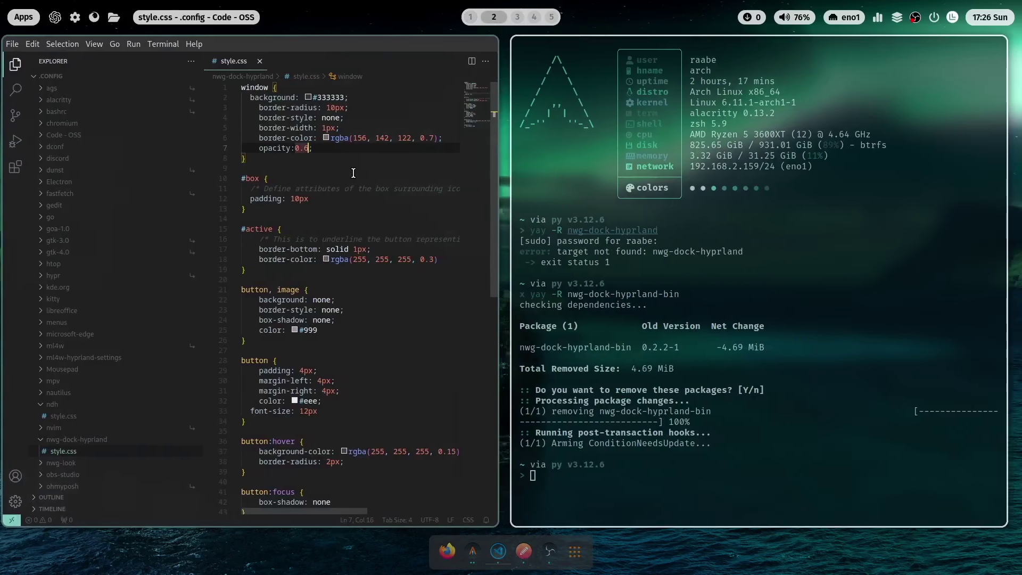
key(BackSpace)
key(ctrl+s)
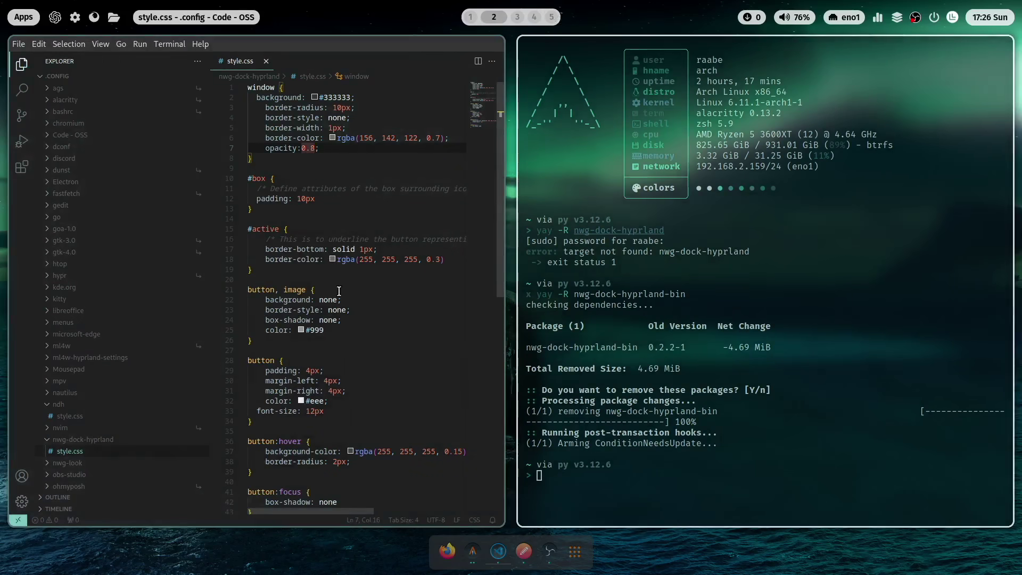
Set the window border-radius to 20px, save, and relaunch the dock.
key(super+1)
key(super+2)
key(Left)
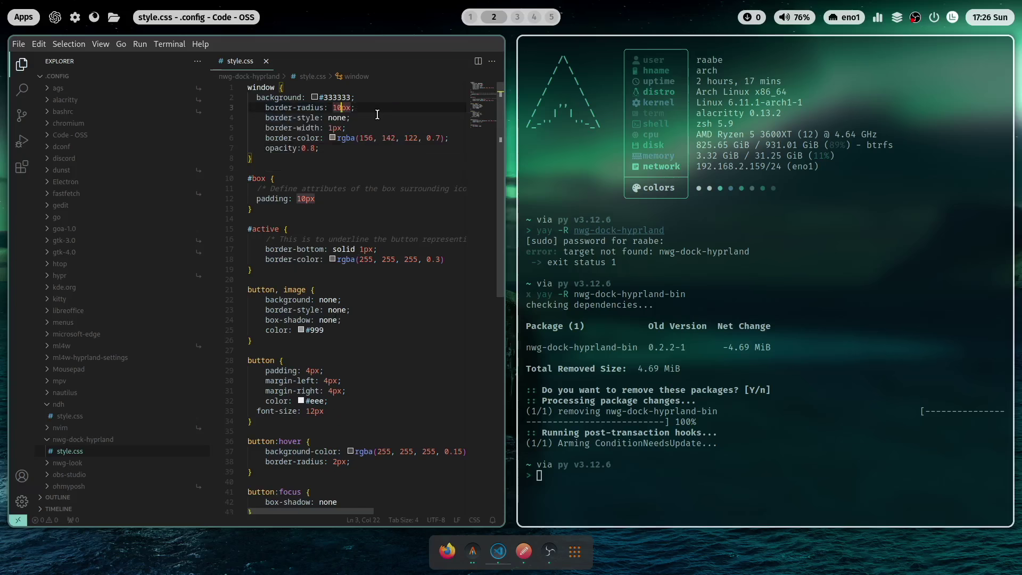
text(2)
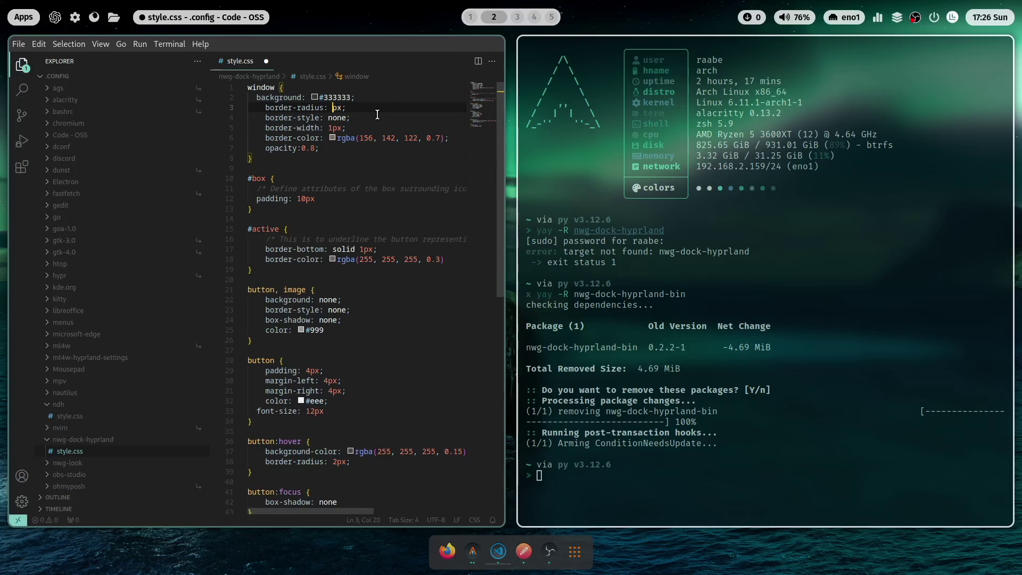
text(0)
key(ctrl+s)
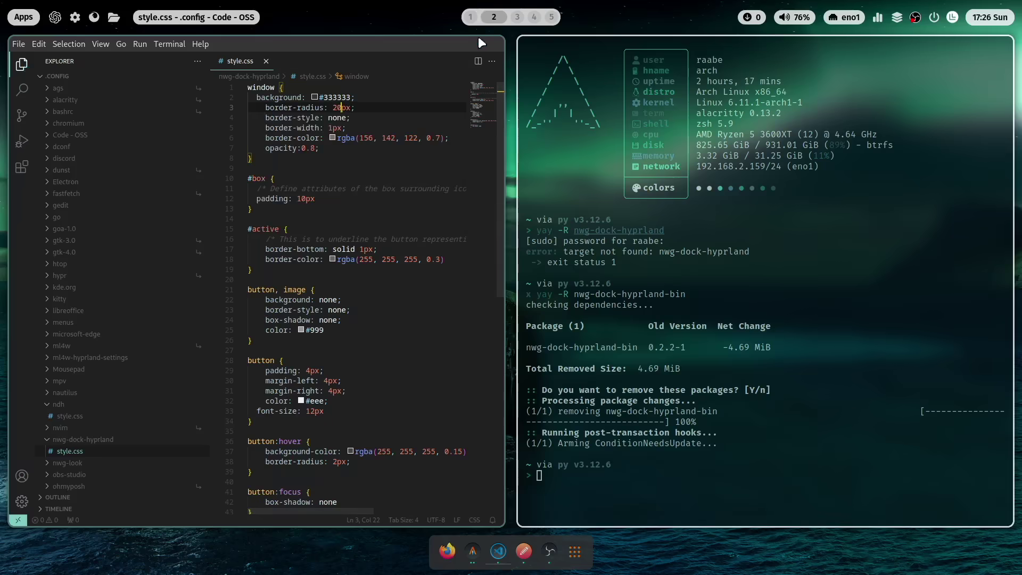
key(super+1)
key(Return)
Reduce the #box padding to 5px, save, and restart the dock.
key(super+2)
key(BackSpace)
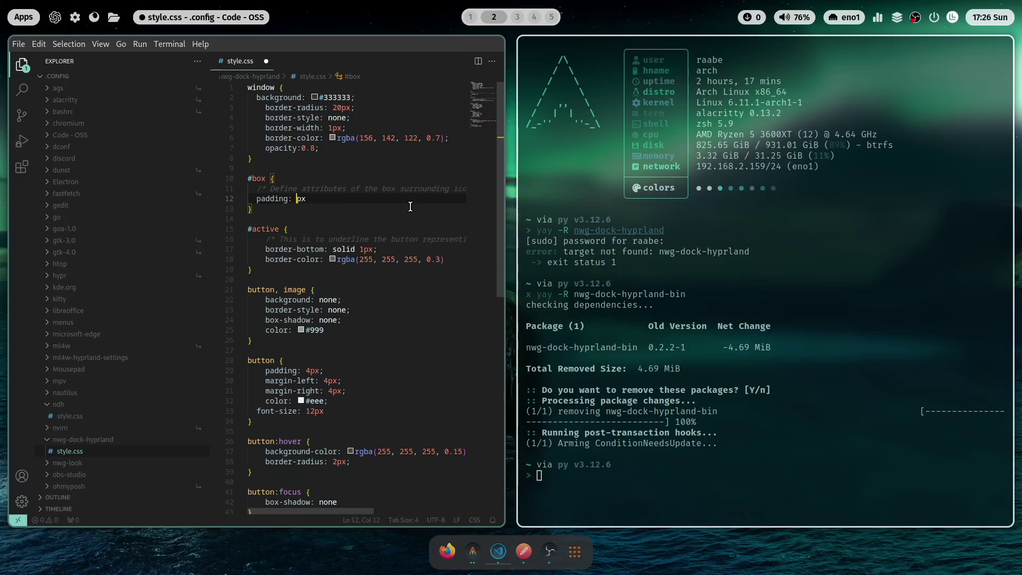
text(5)
key(ctrl+s)
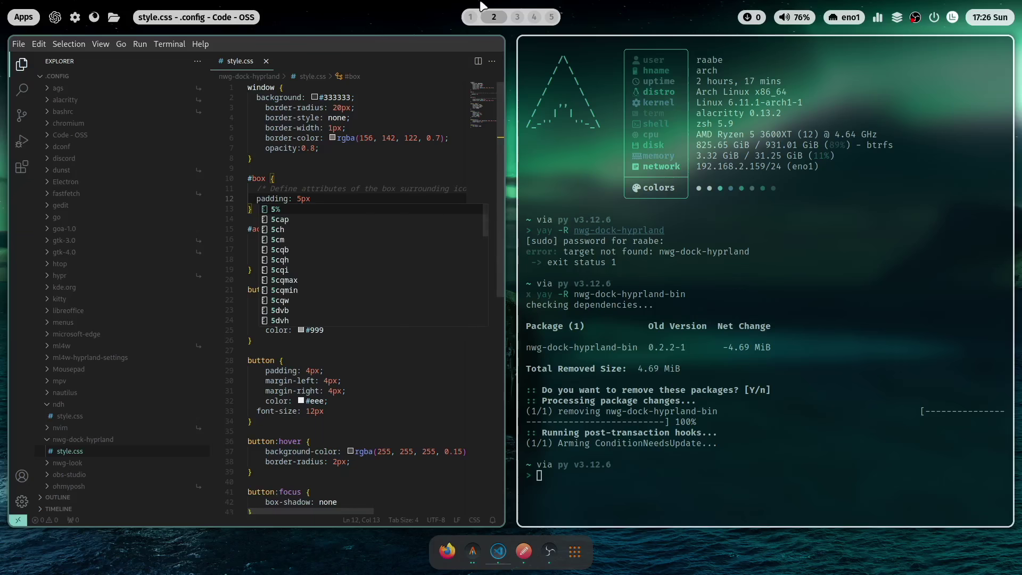
key(super+1)
key(ctrl+c)
key(Up)
key(Return)
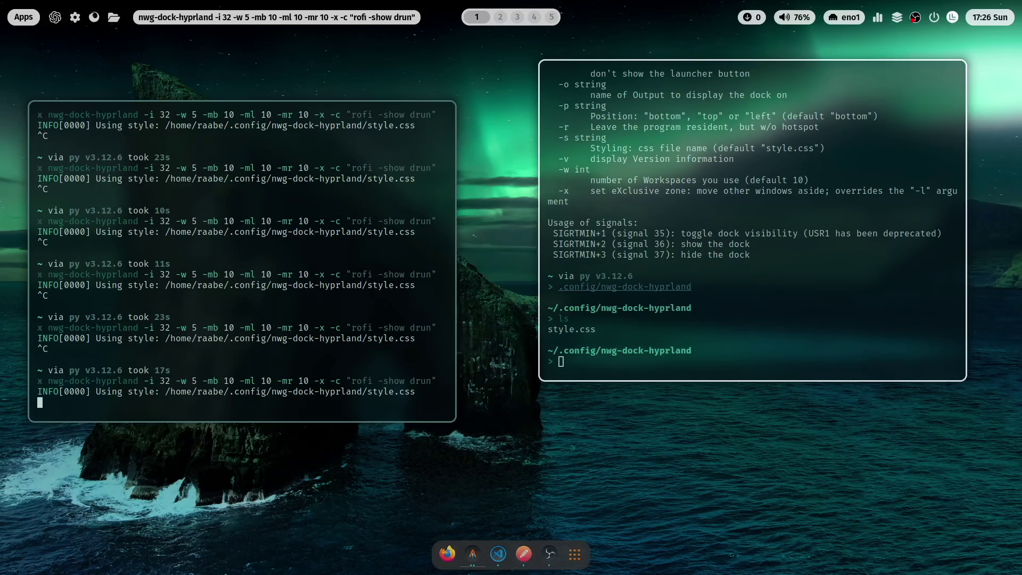
click(500, 17)
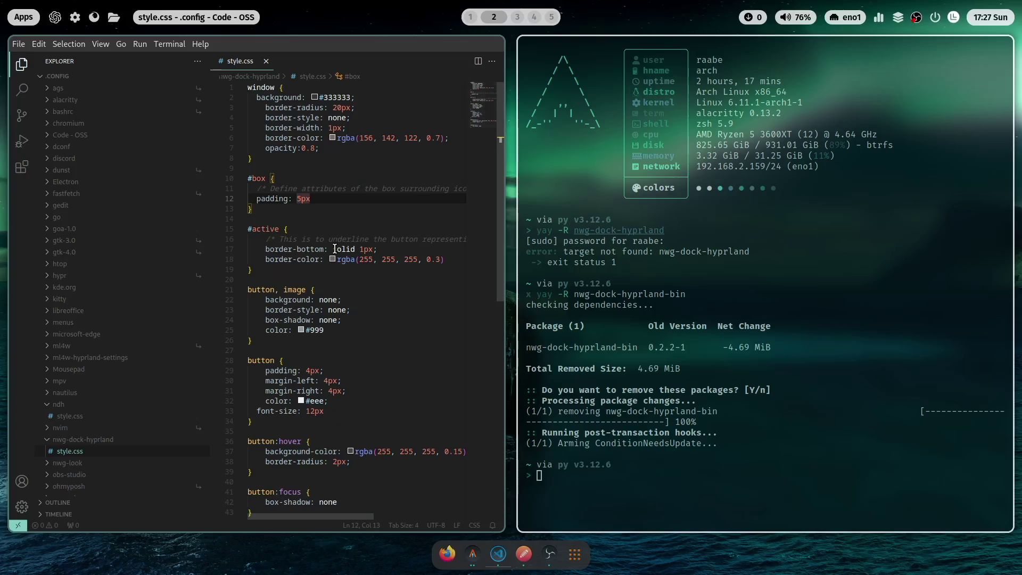
Change the #active underline to solid 2px with border-color #FFFFFF.
click(387, 248)
key(Down)
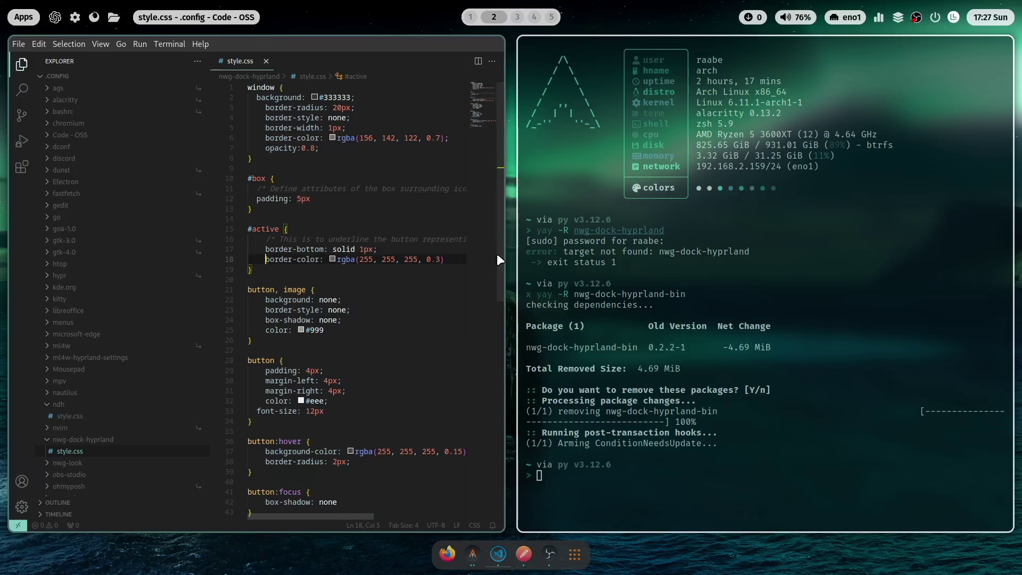
key(End)
key(ctrl+Left)
key(ctrl+Left)
key(ctrl+Left)
key(ctrl+Left)
key(ctrl+Left)
key(ctrl+Left)
key(ctrl+Left)
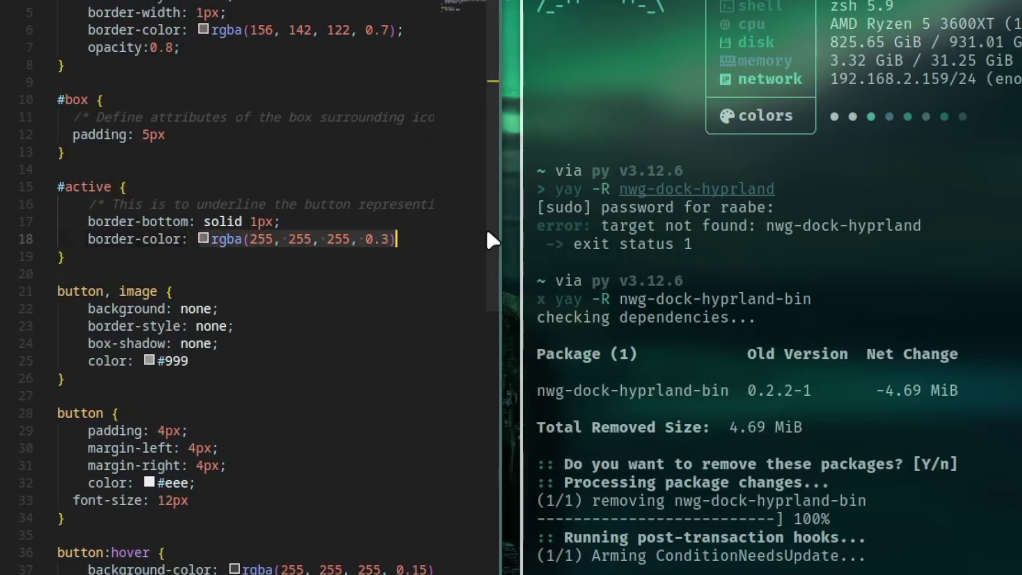
key(BackSpace)
text(#FFFFFF)
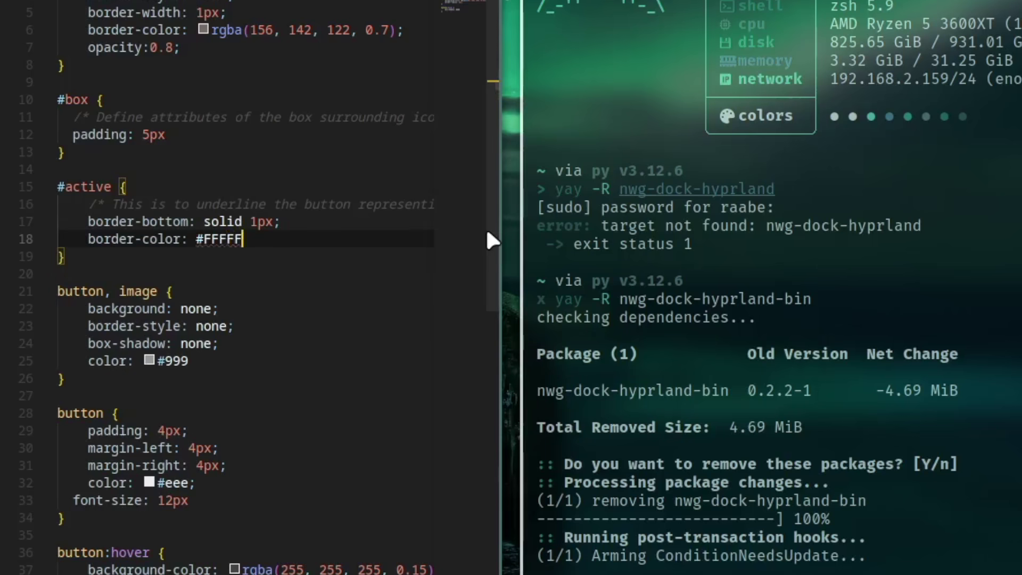
key(Up)
key(Delete)
text(2)
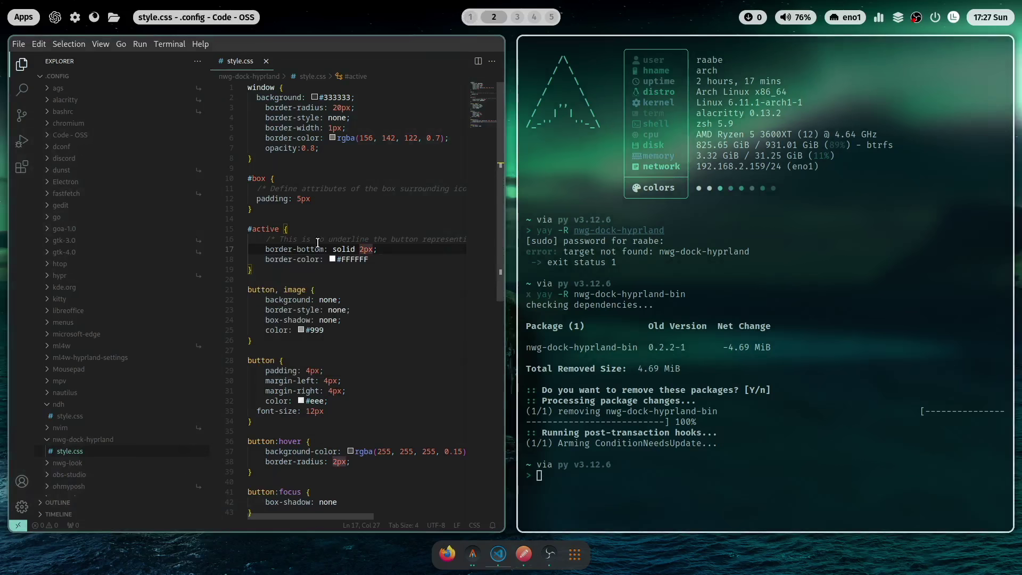
Restart the dock in the terminal to apply the white underline.
click(475, 21)
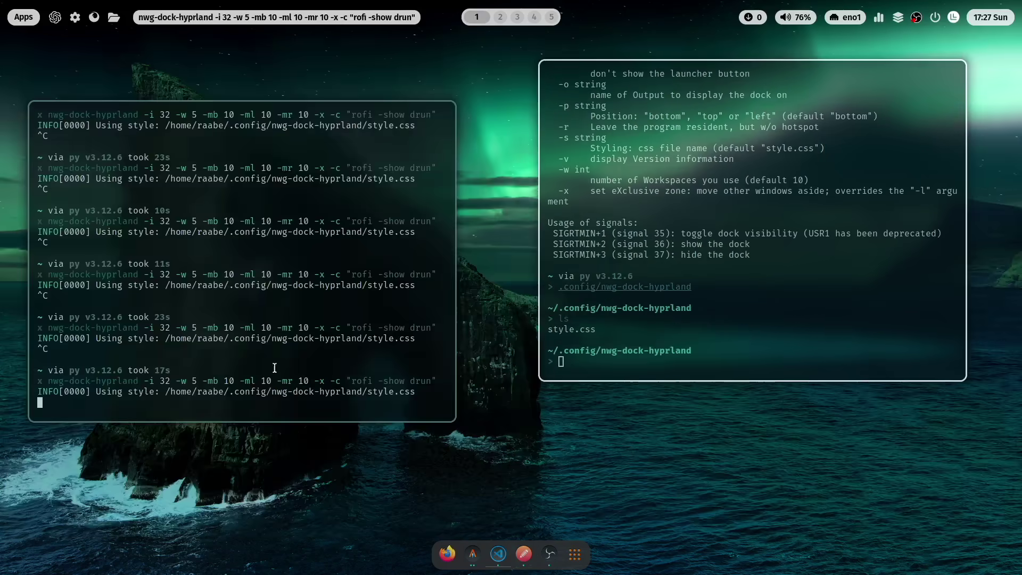
key(ctrl+c)
key(Up)
key(Return)
Replace the window background #333333 with none and relaunch the dock.
click(500, 555)
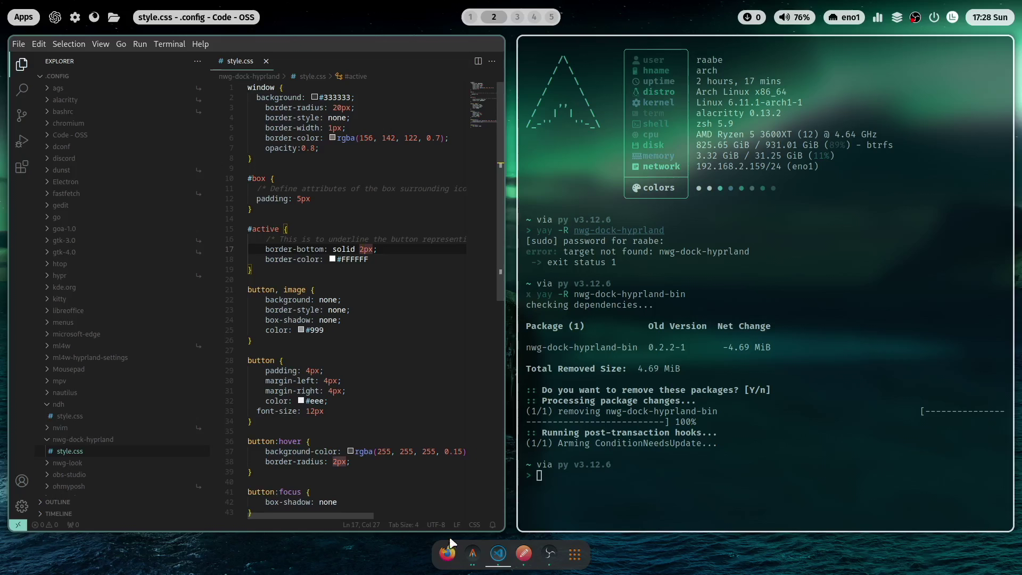
click(323, 98)
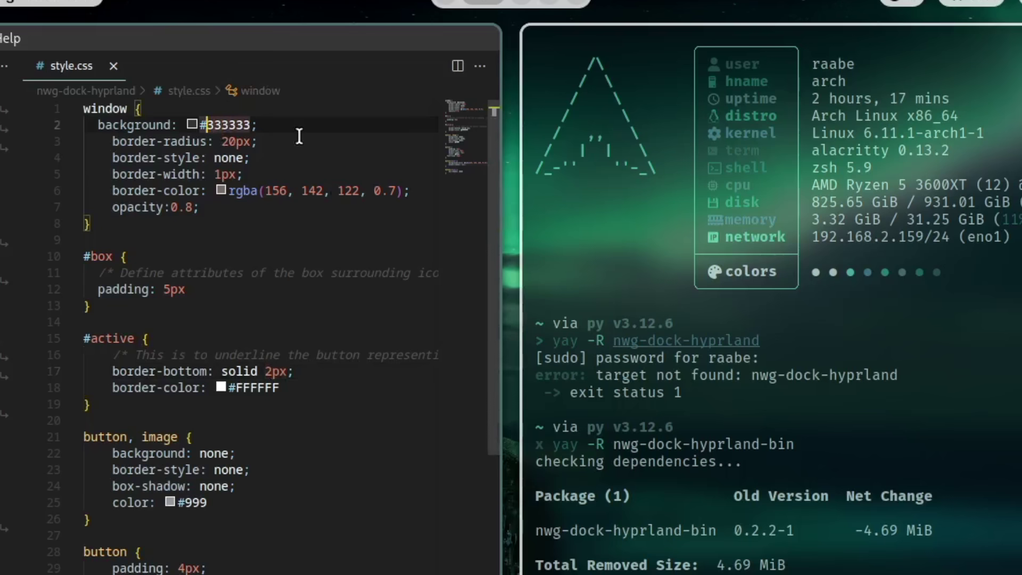
key(Right)
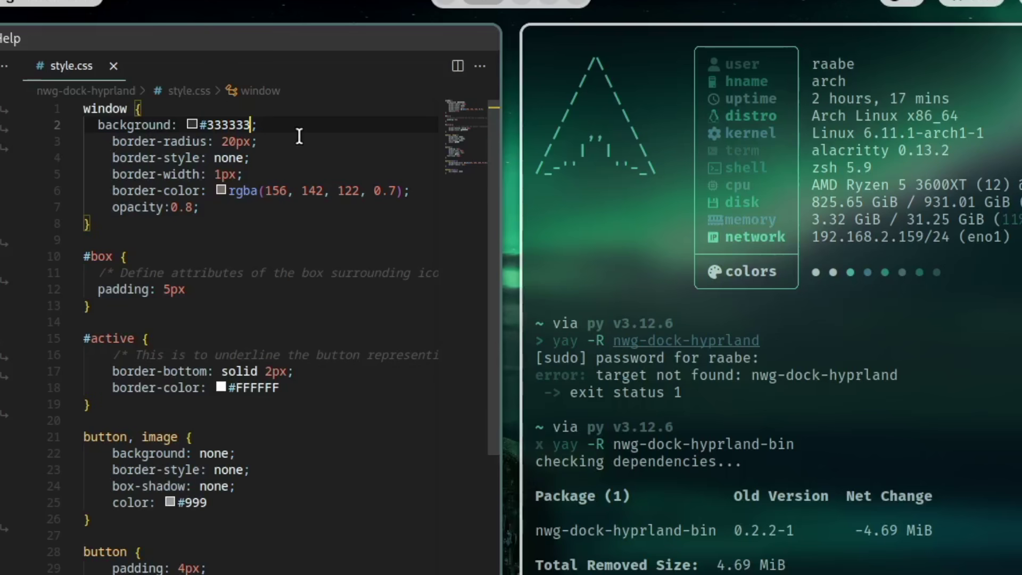
key(shift+Left)
key(shift+Left)
text(none)
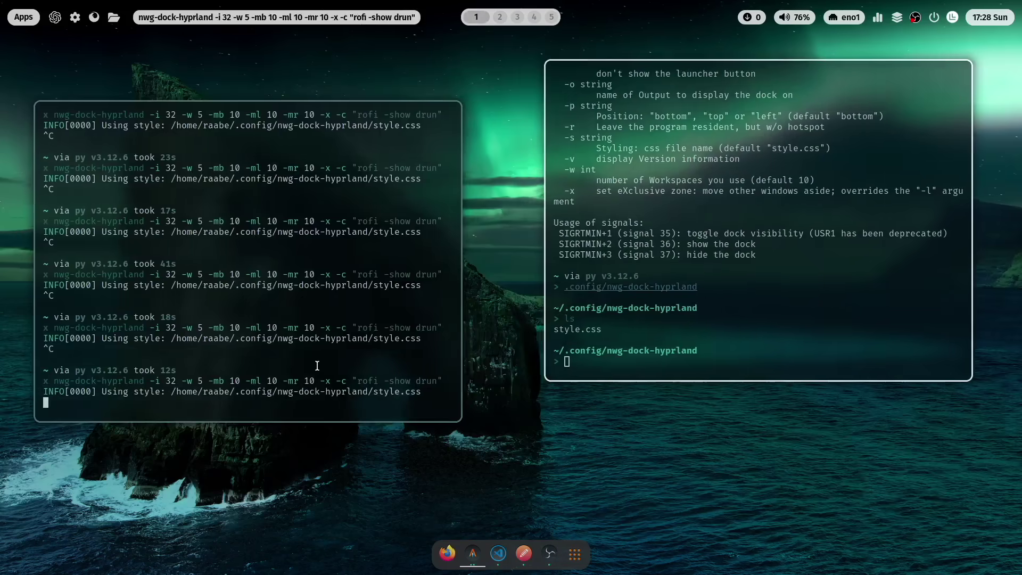
key(ctrl+c)
key(Up)
key(Return)
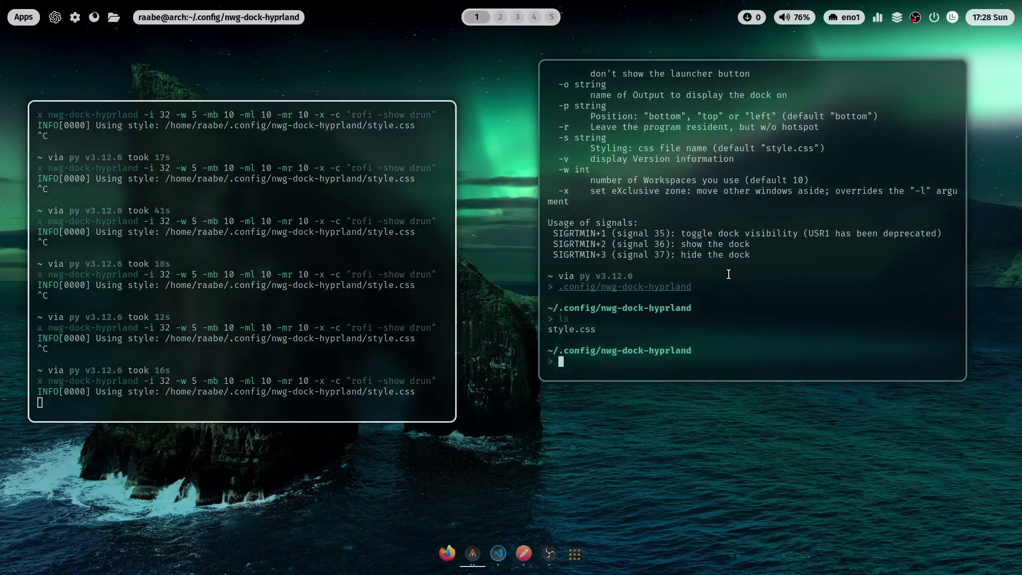
Start the dock from the suggested nwg-dock-hyprland -d command.
text(nwg)
key(Right)
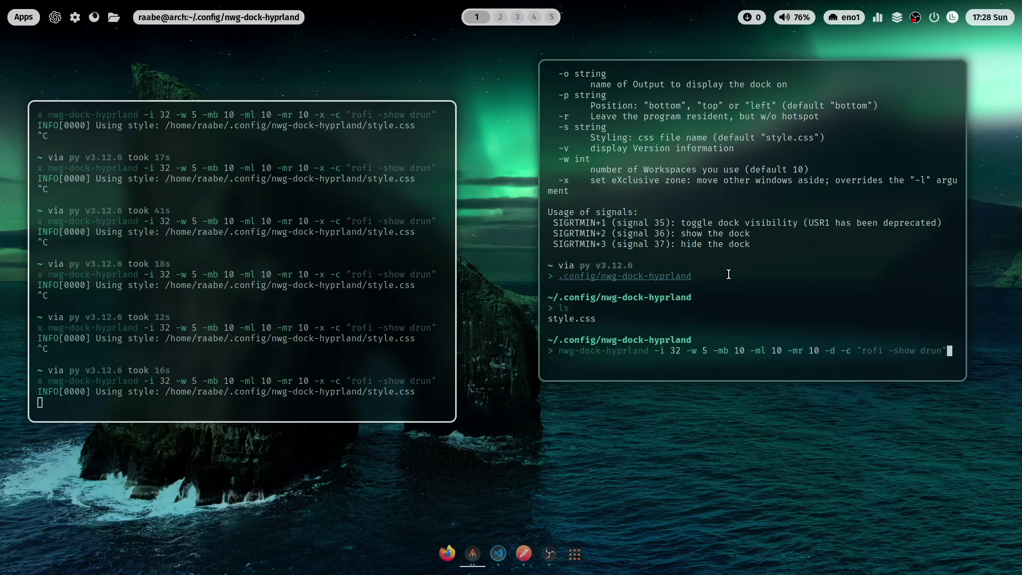
key(Return)
scroll(624, 295, up, 8)
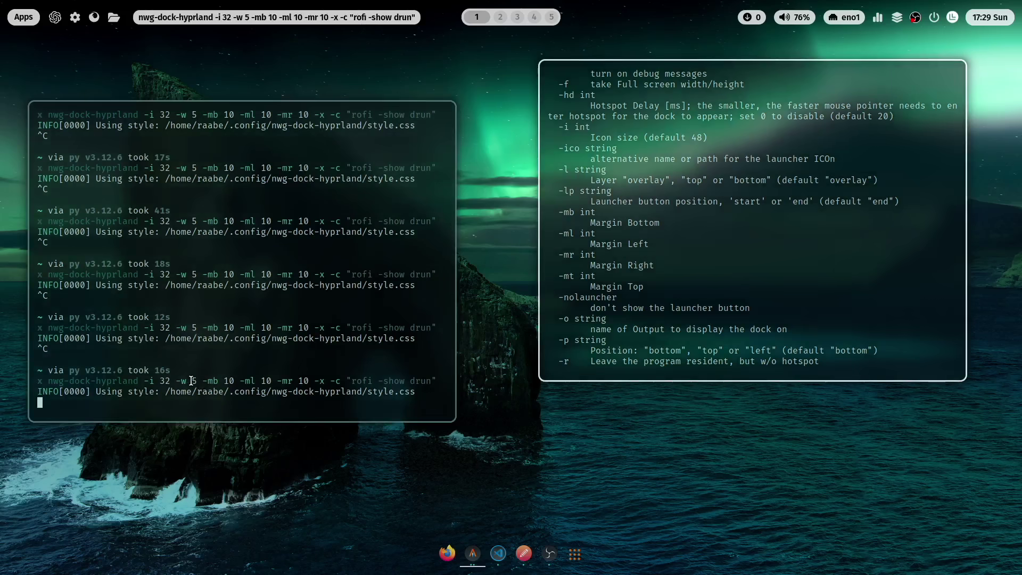
Restart the dock with -lp start appended so the launcher comes first.
key(ctrl+c)
key(Up)
text(-)
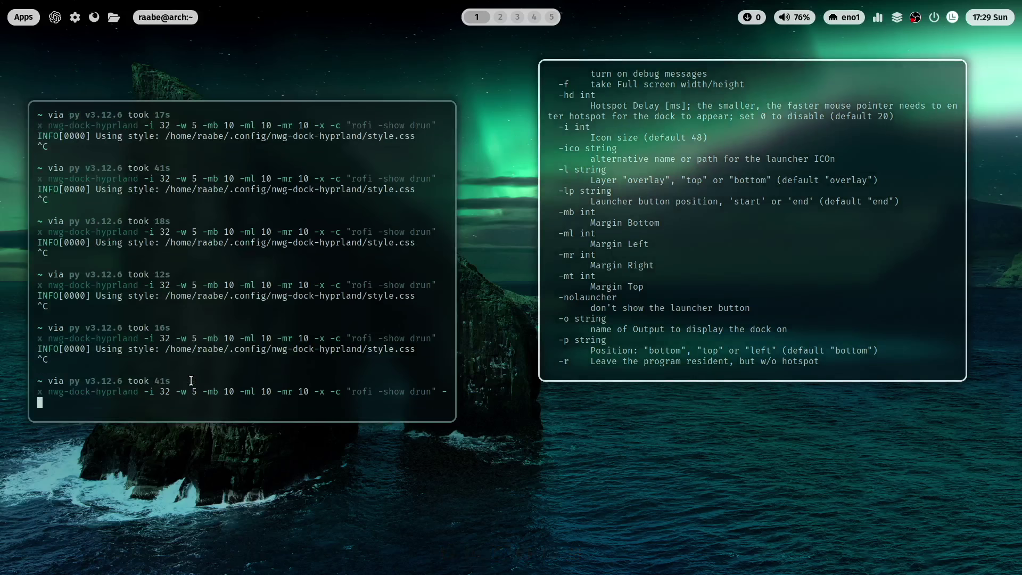
text(lp start)
key(Return)
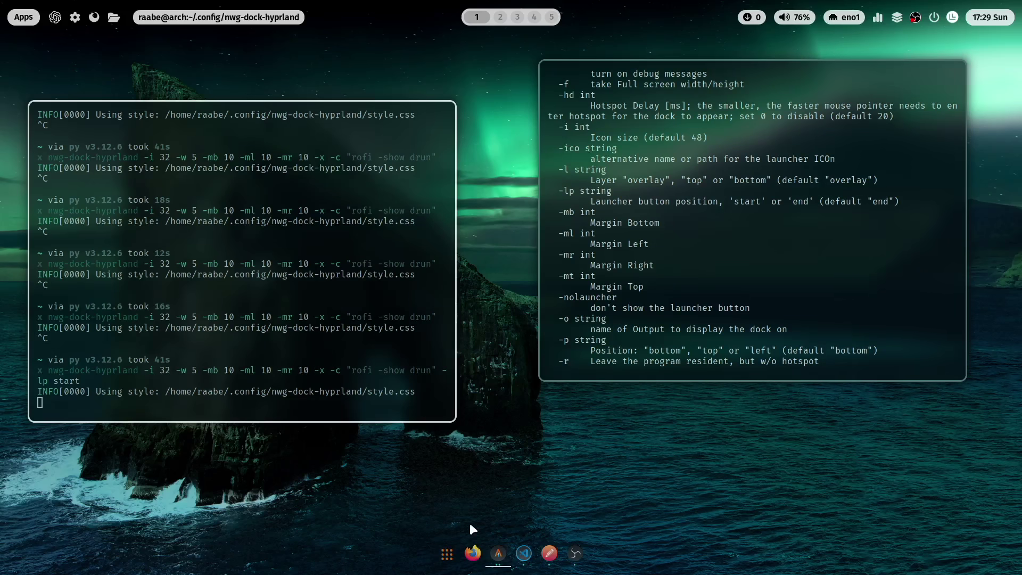
Set the #active border-bottom width from 2px to 0px and rerun the dock.
click(501, 17)
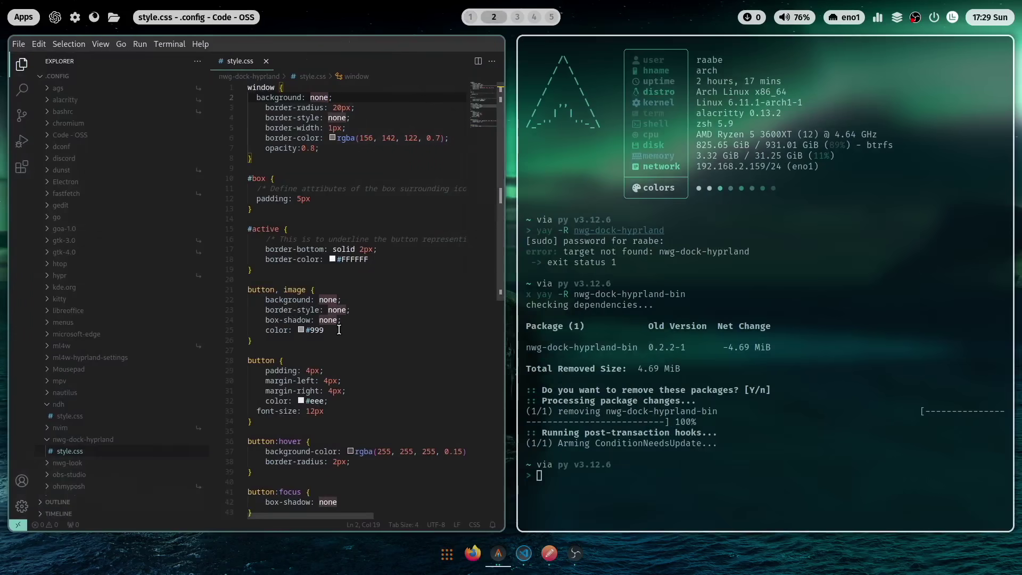
click(363, 249)
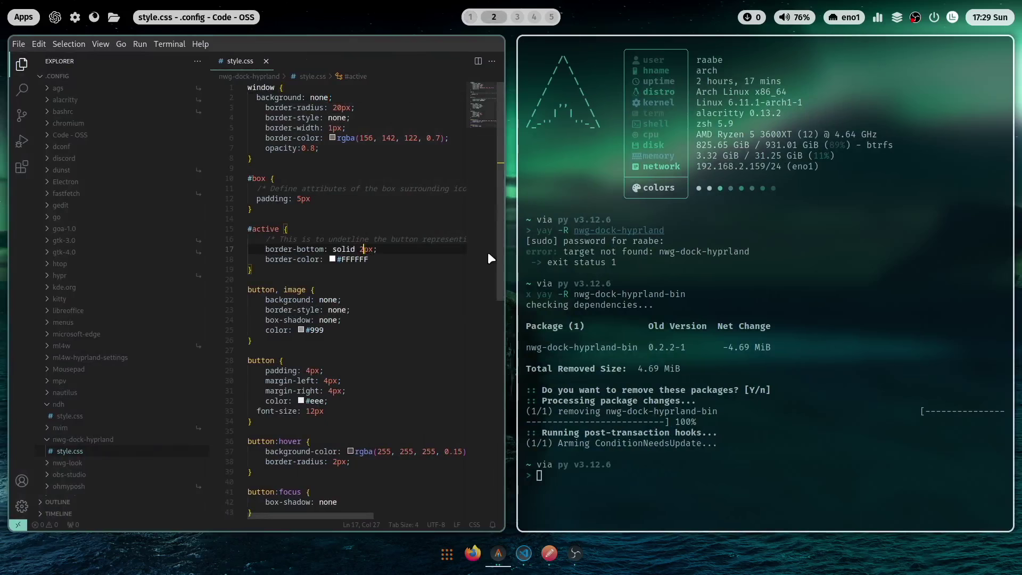
key(BackSpace)
text(0)
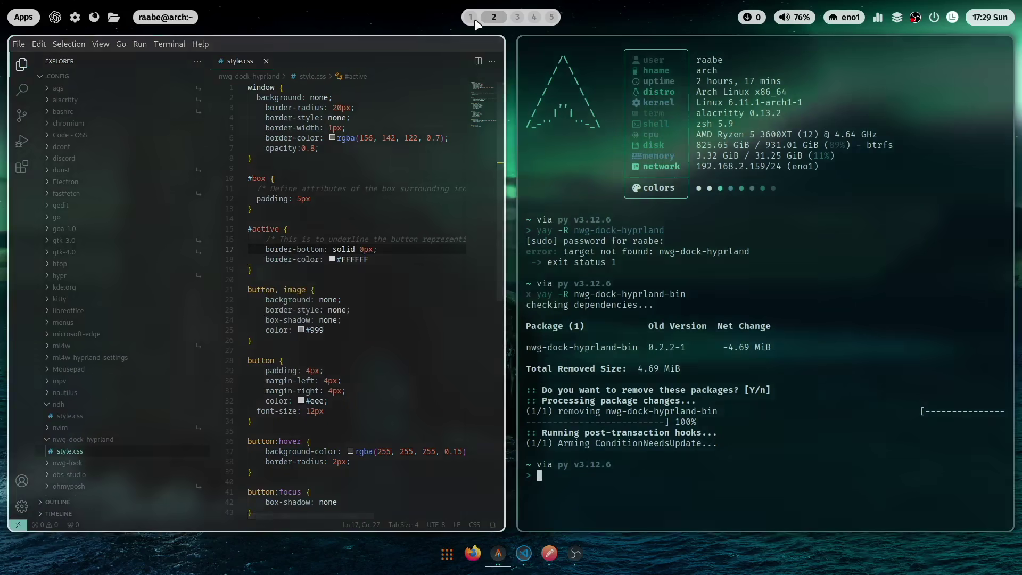
key(super+1)
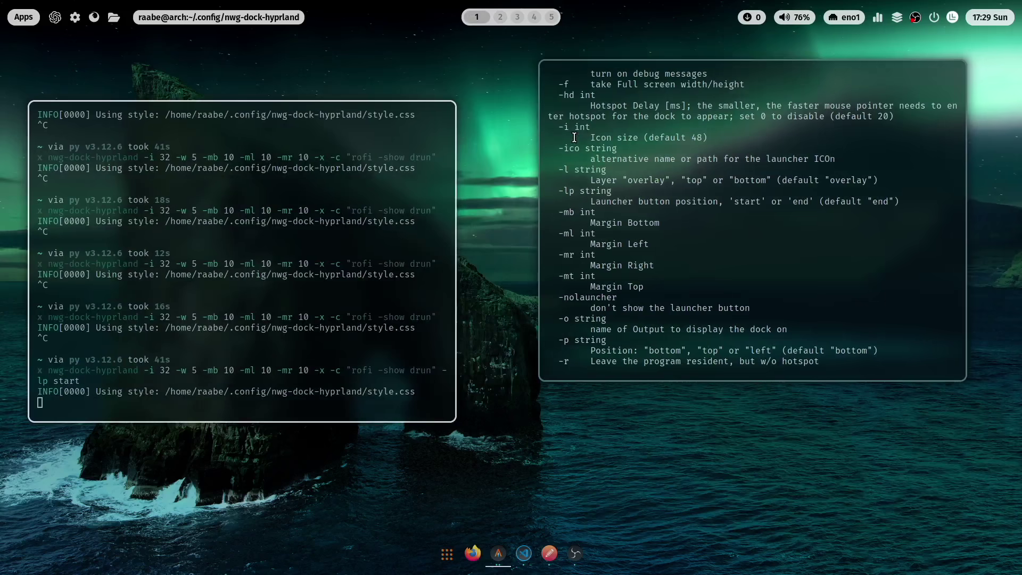
scroll(575, 137, down, 6)
key(ctrl+c)
key(Up)
key(Return)
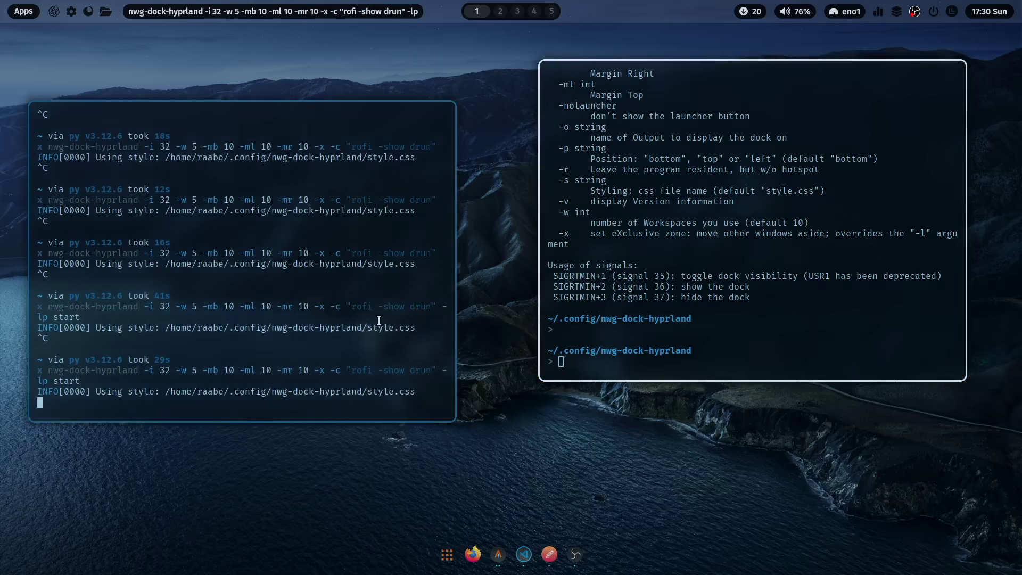
Enlarge and reposition the terminal, open Files, then stop the dock and recall its -lp start command.
drag(373, 319, 350, 348)
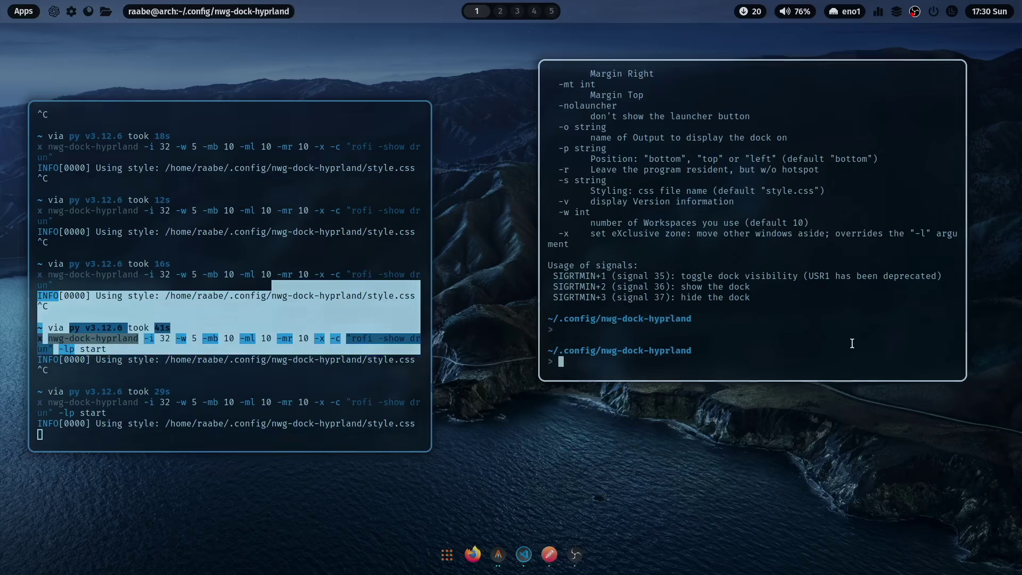
drag(140, 152, 586, 252)
key(super+e)
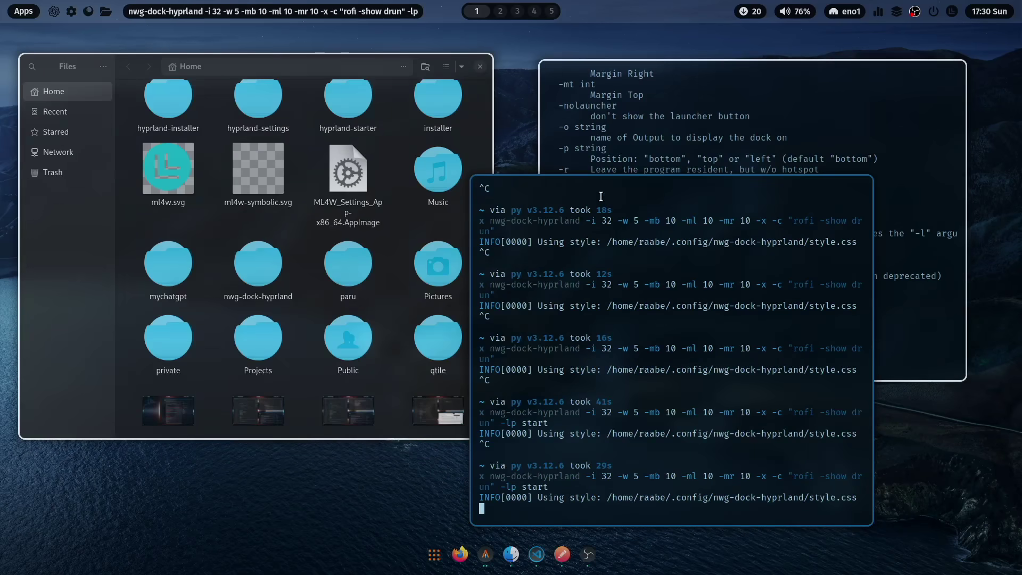
key(ctrl+c)
key(Up)
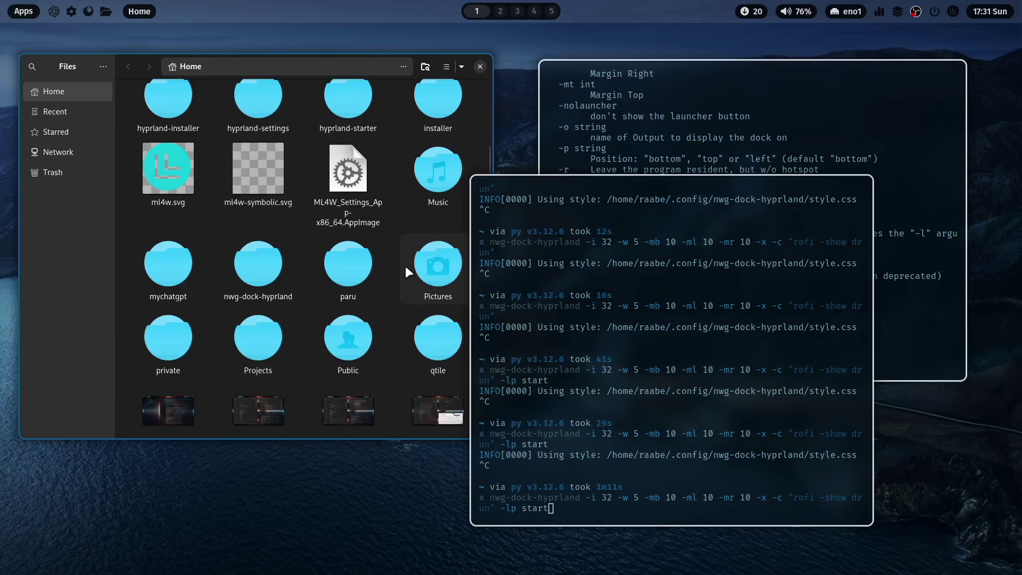
Read the README's Running section and its -d autohide and -r resident mode options.
key(super+s)
scroll(281, 241, up, 3)
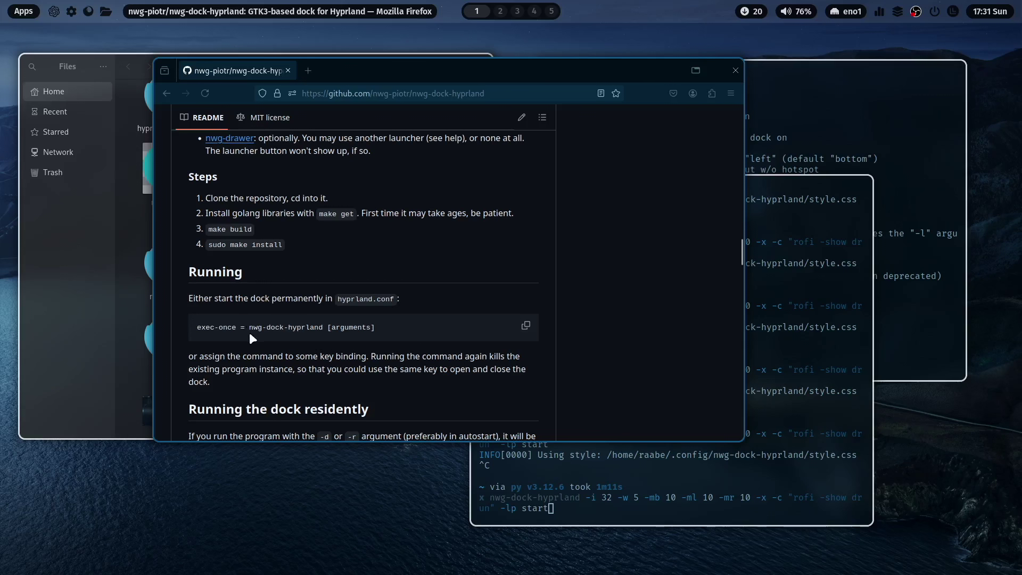
scroll(337, 335, down, 2)
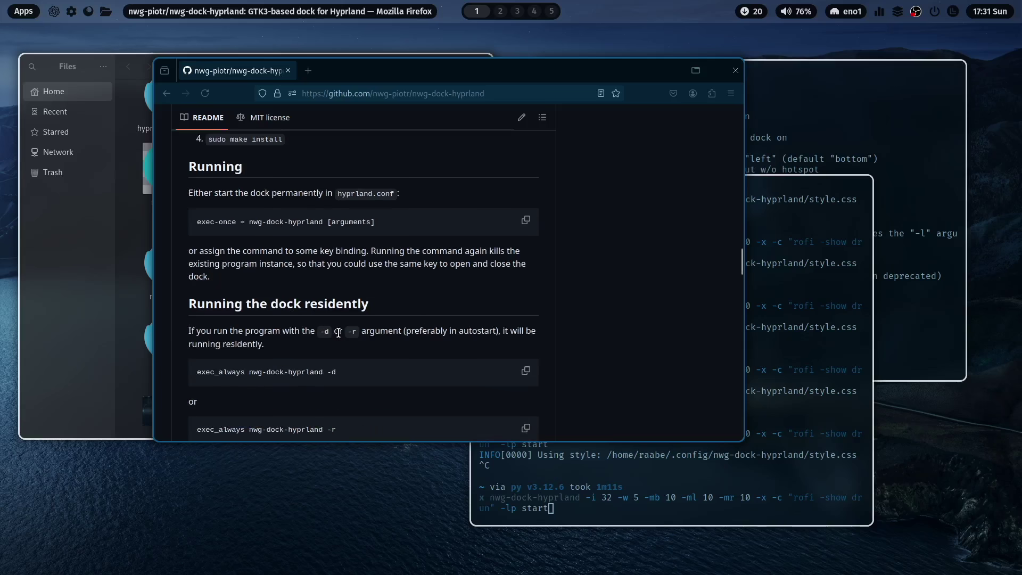
scroll(417, 306, down, 2)
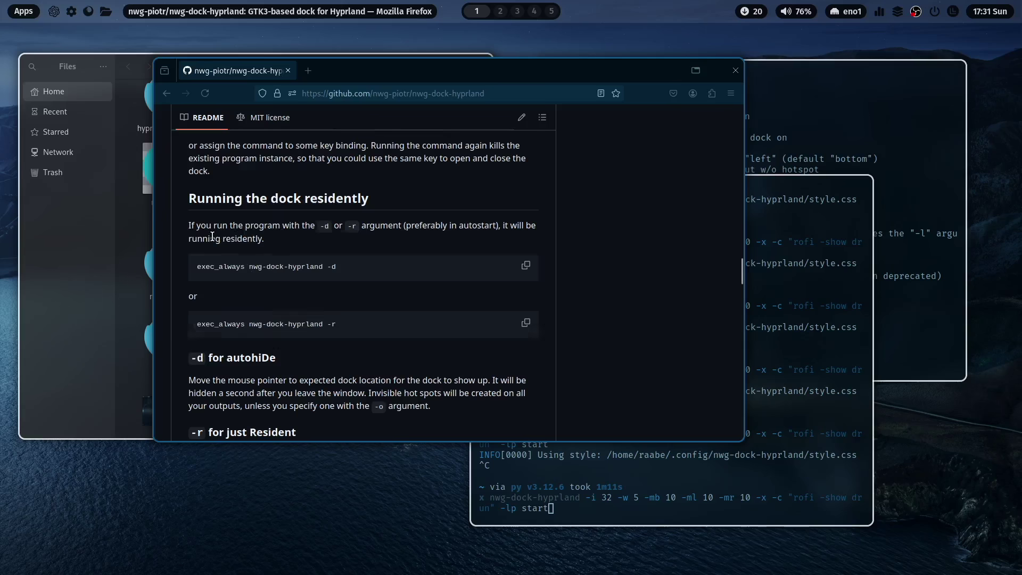
scroll(201, 252, down, 2)
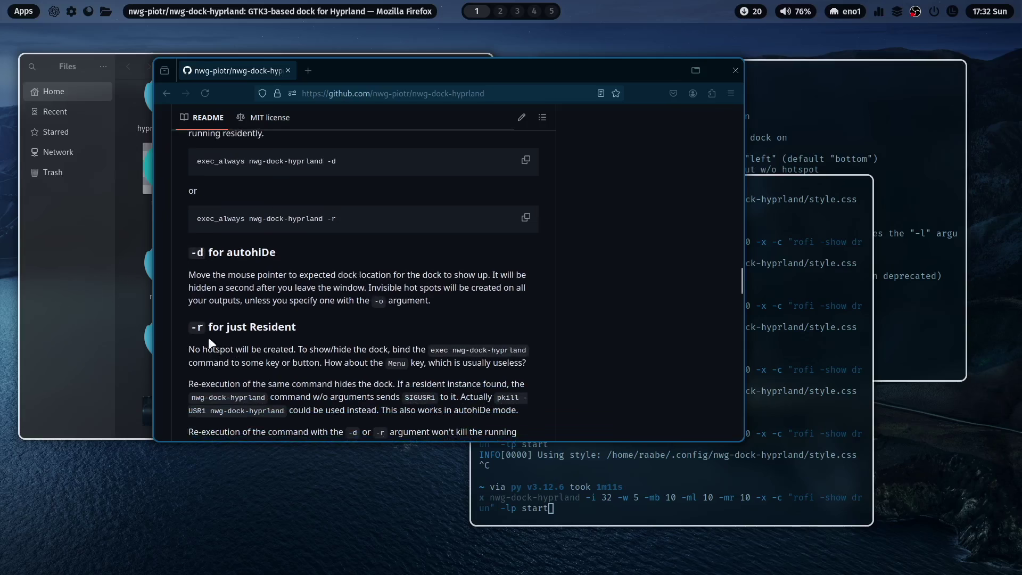
scroll(314, 338, down, 2)
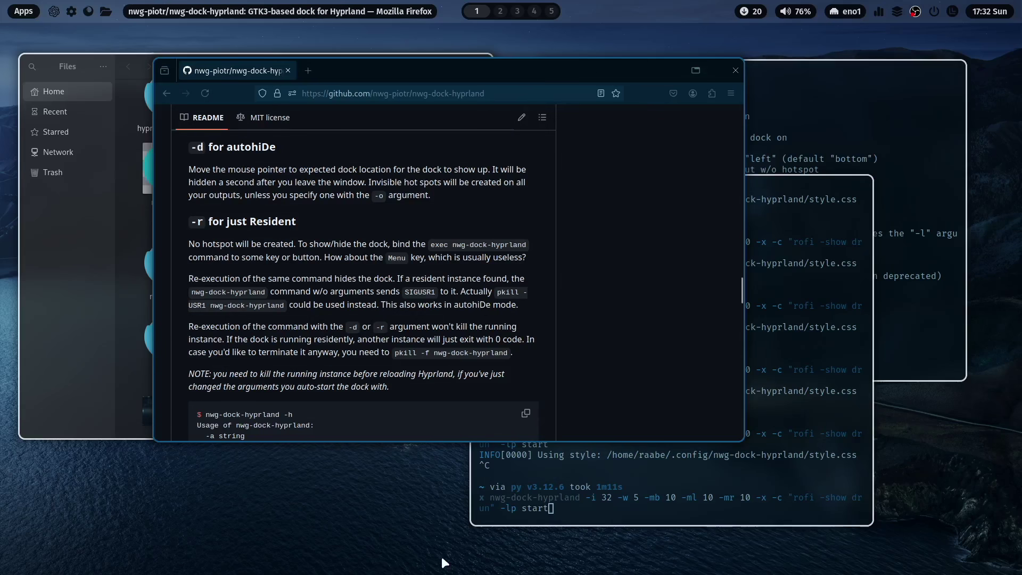
scroll(446, 234, down, 1)
scroll(448, 229, down, 10)
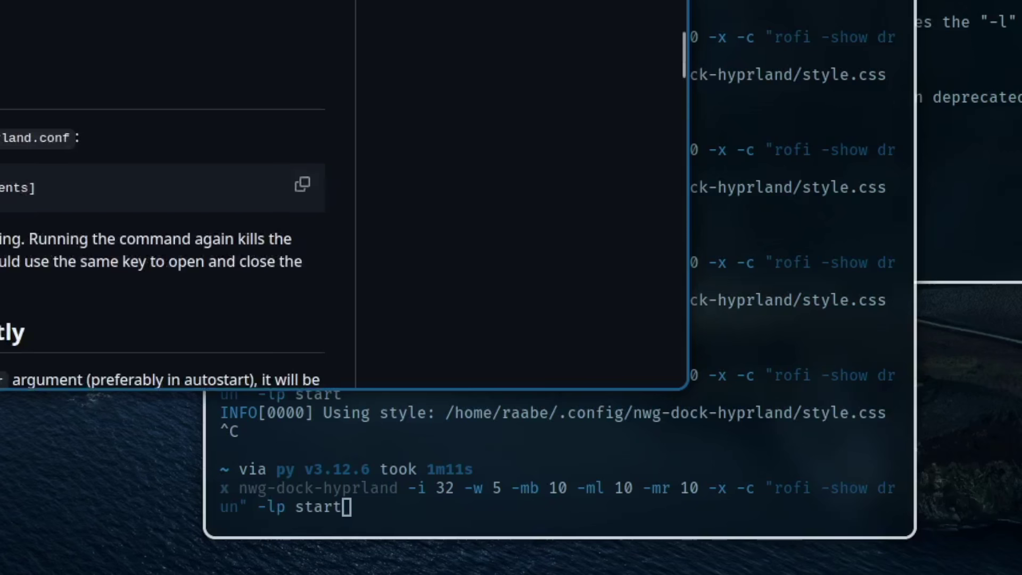
Select the full last nwg-dock-hyprland command in the terminal to copy it.
drag(370, 508, 236, 489)
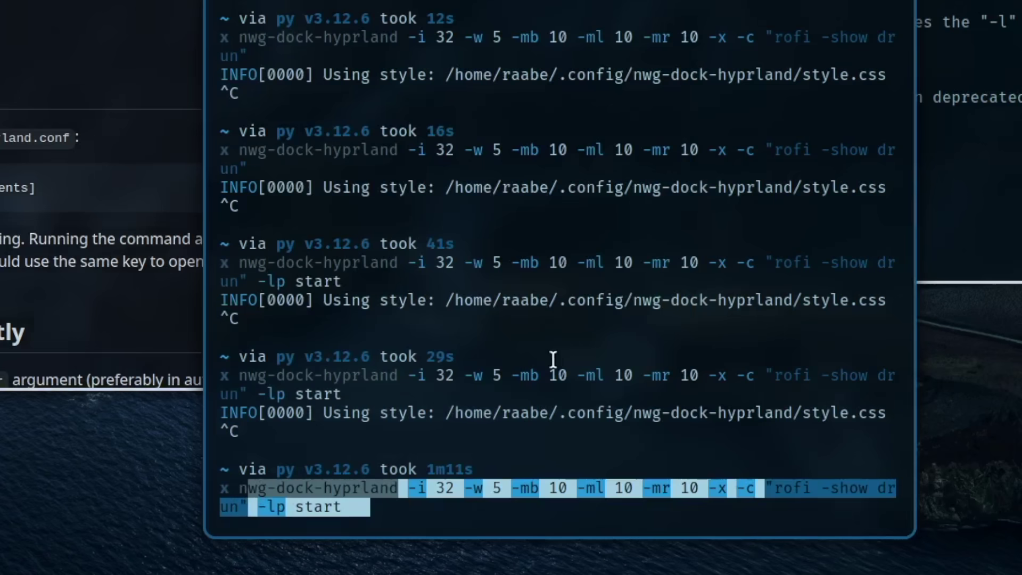
click(372, 531)
drag(353, 509, 238, 488)
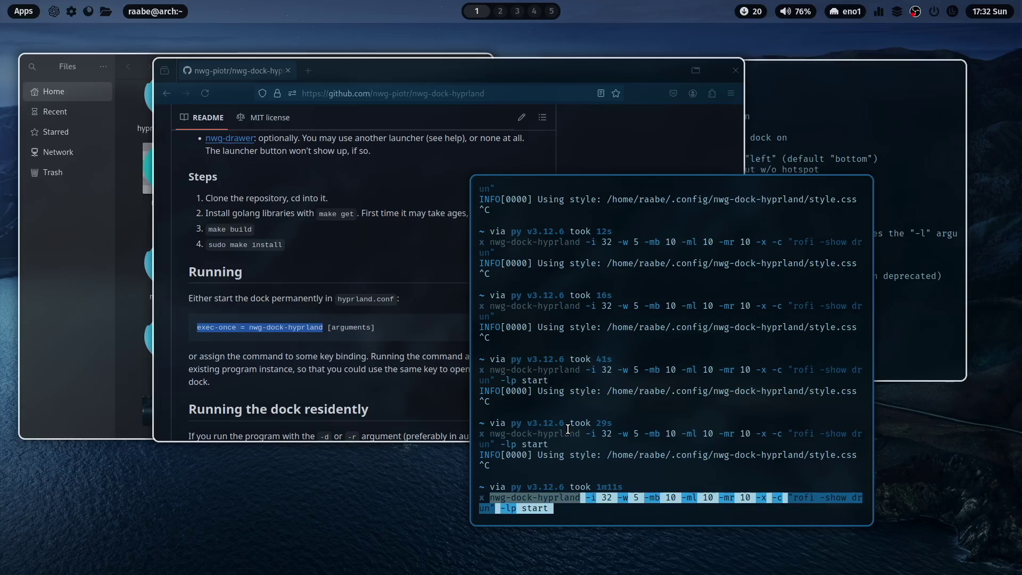
Switch to the editor workspace and expand the hypr > conf folder in the Explorer.
click(500, 11)
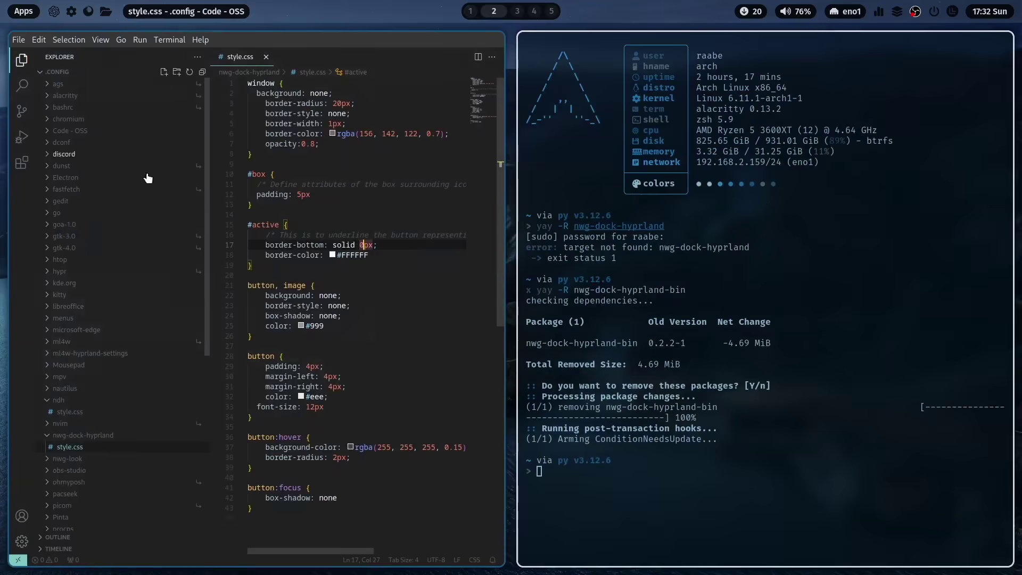
click(45, 273)
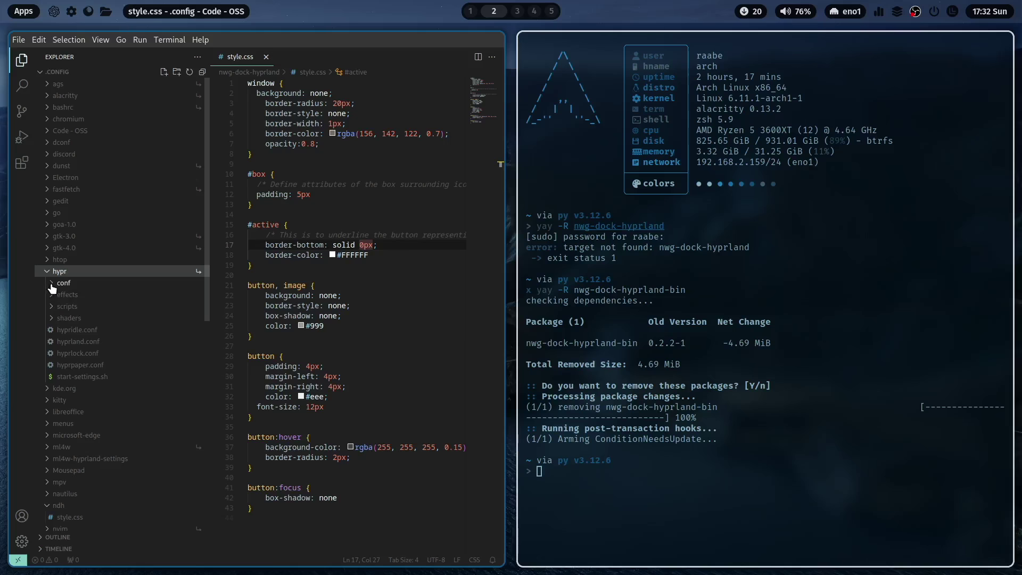
click(52, 288)
scroll(94, 356, down, 1)
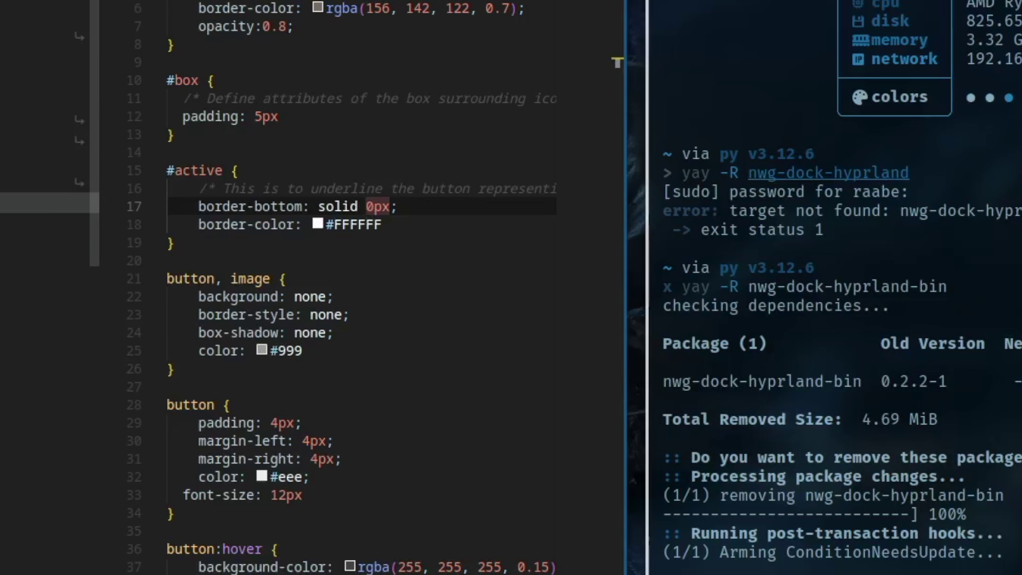
Open custom.conf and append the pasted dock command, prefixed with 'exec-once ='.
click(80, 384)
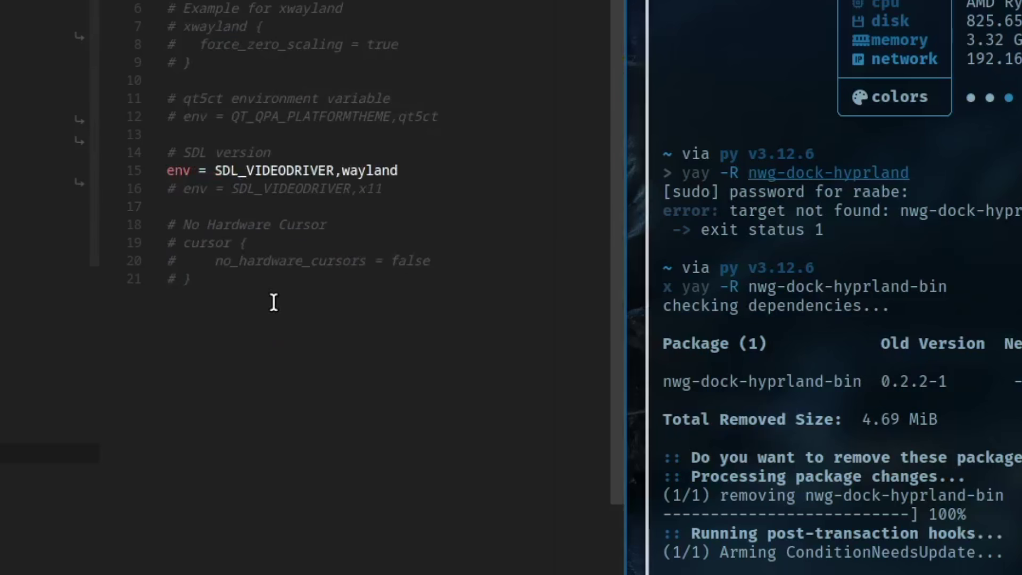
click(325, 292)
key(Return)
key(Return)
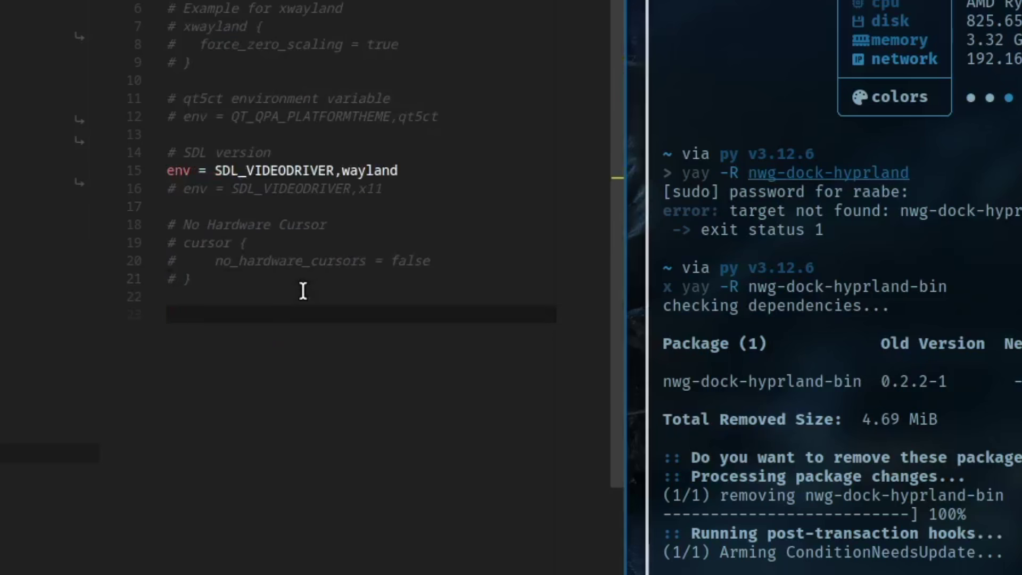
key(ctrl+v)
key(Home)
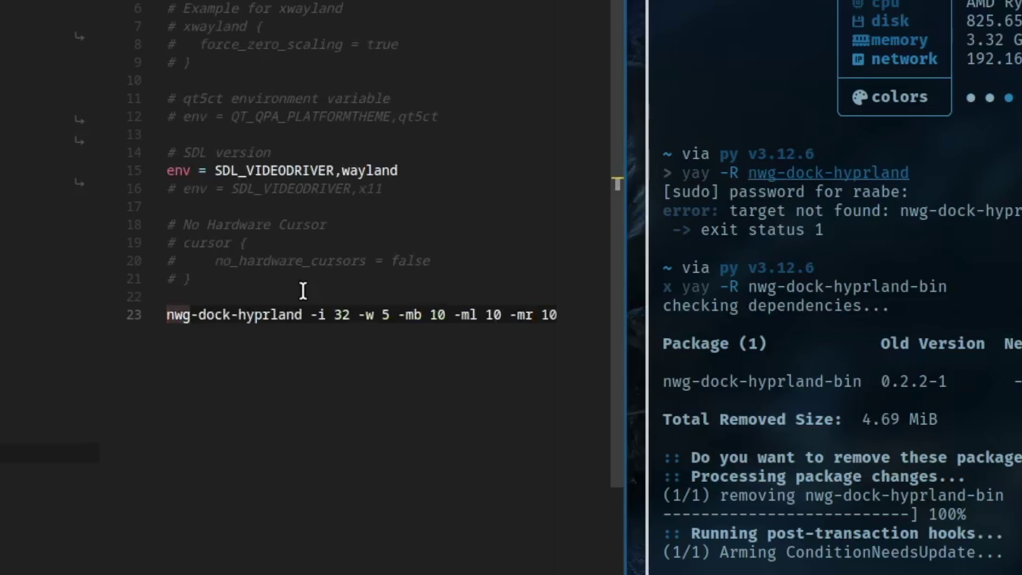
text(exec-once)
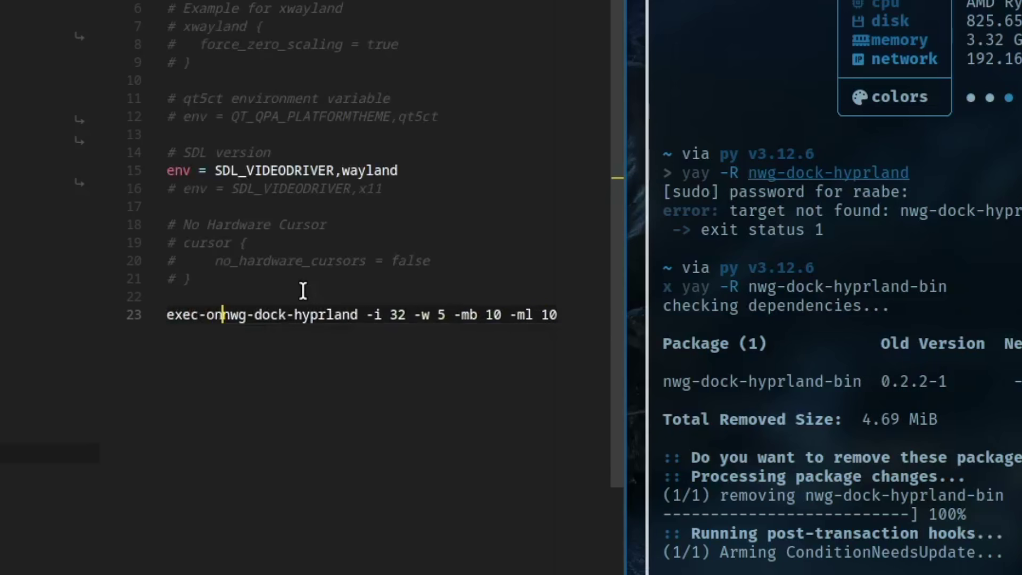
text( =)
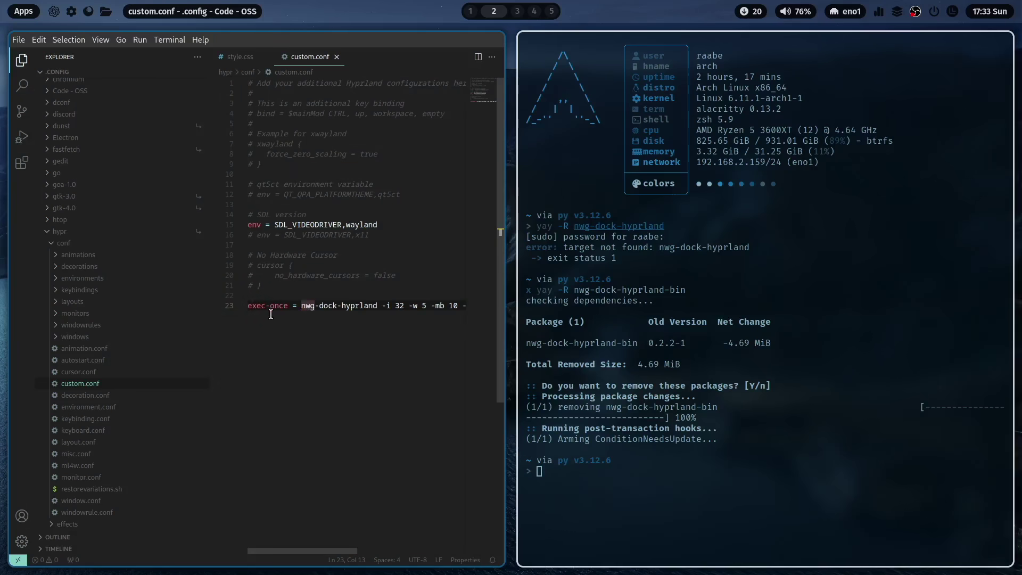